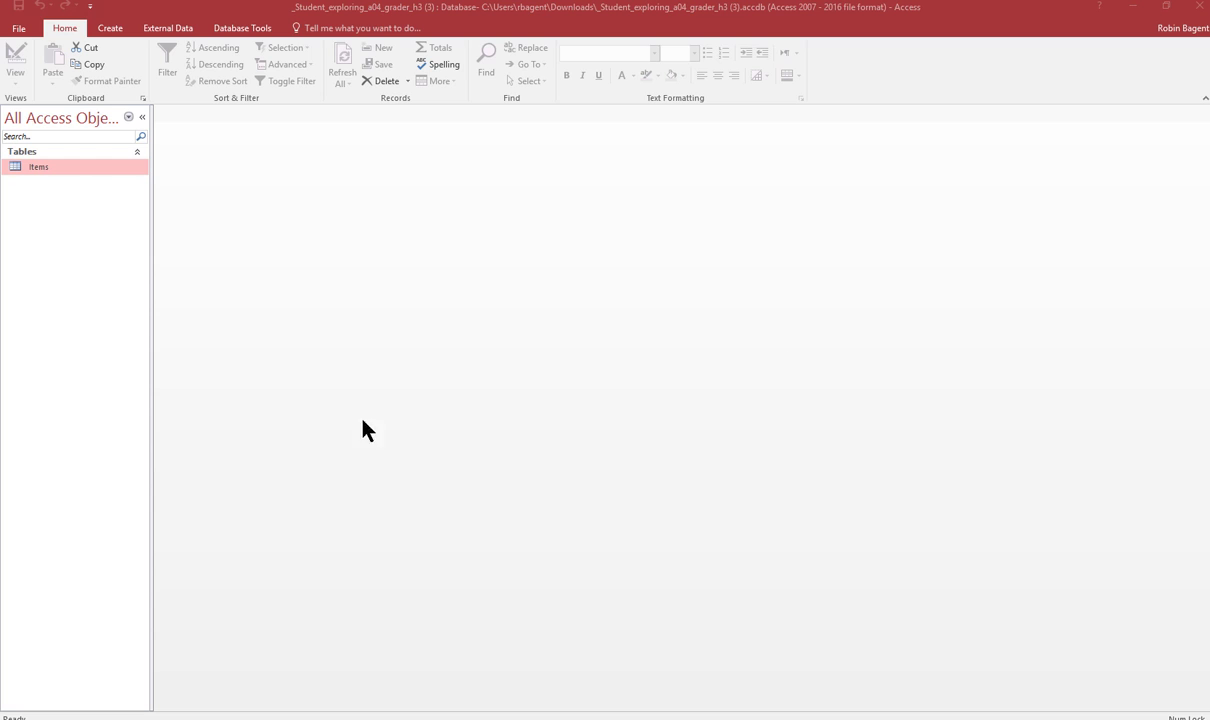
Open the Items table in Design View and rename the ID field to ItemID.
{"action": "double_click", "coordinate": [57, 168]}
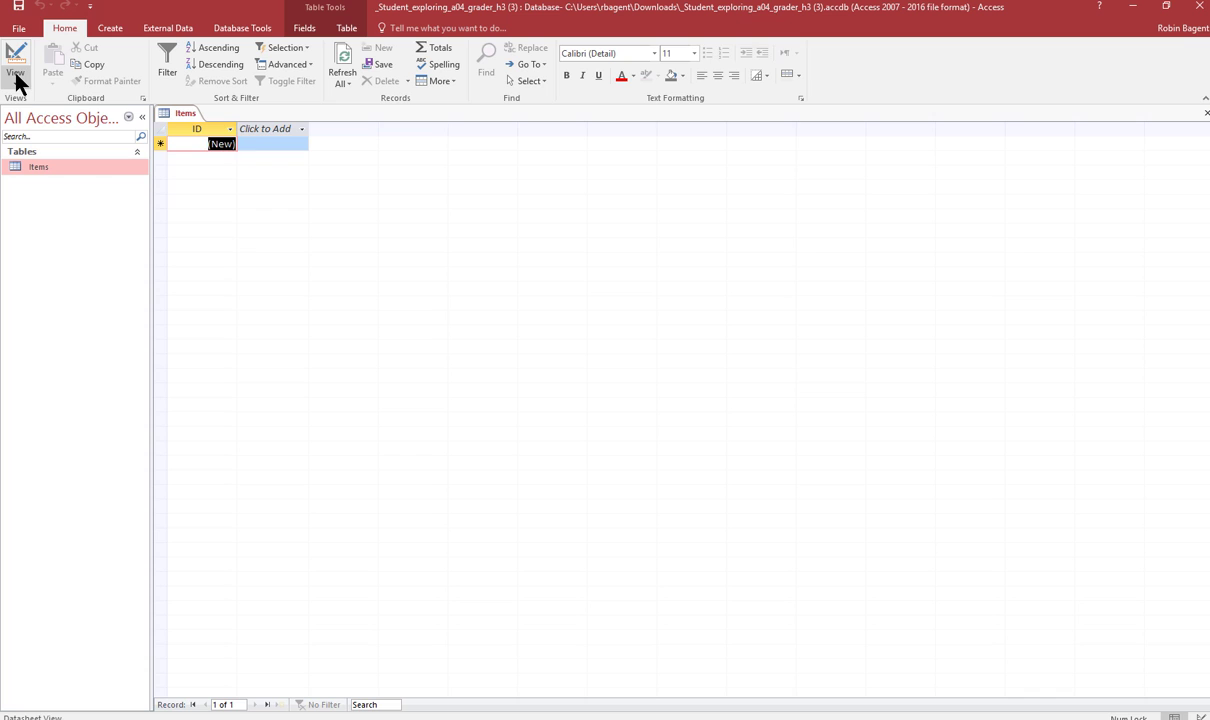
{"action": "left_click", "coordinate": [15, 78]}
{"action": "left_click", "coordinate": [40, 135]}
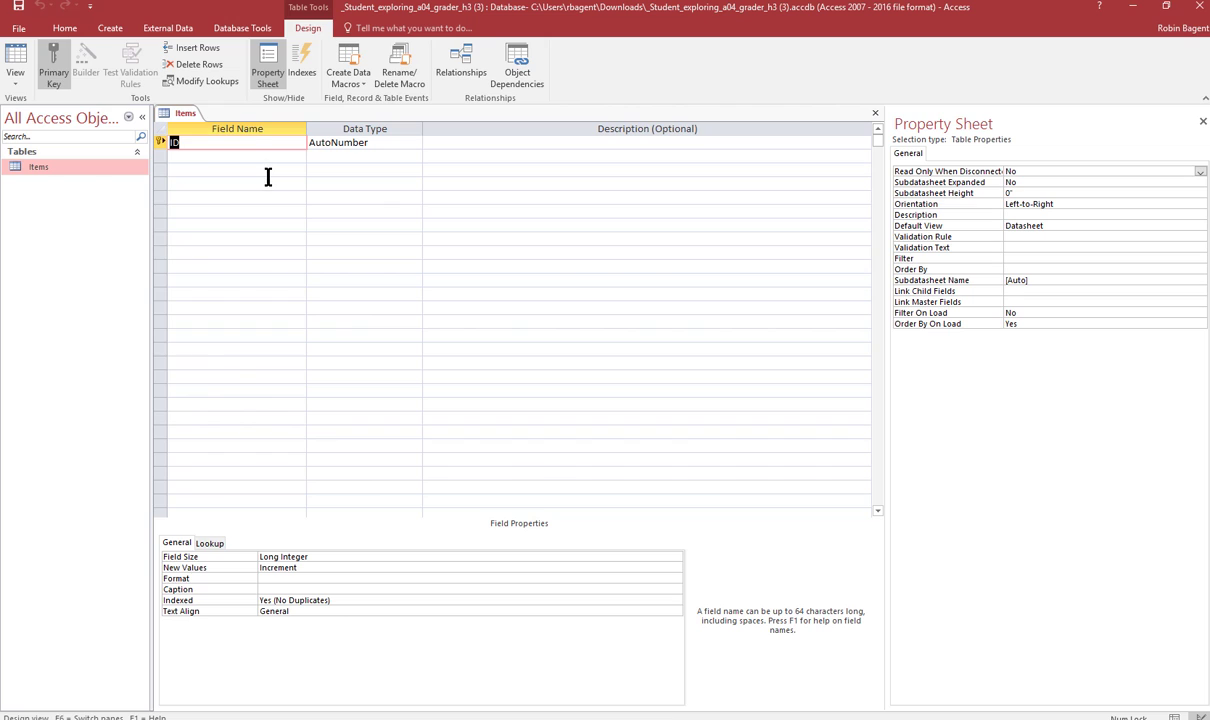
{"action": "left_click", "coordinate": [206, 143]}
{"action": "type", "text": "Item"}
Add a Short Text field named Description with a Field Size of 50.
{"action": "left_click", "coordinate": [201, 156]}
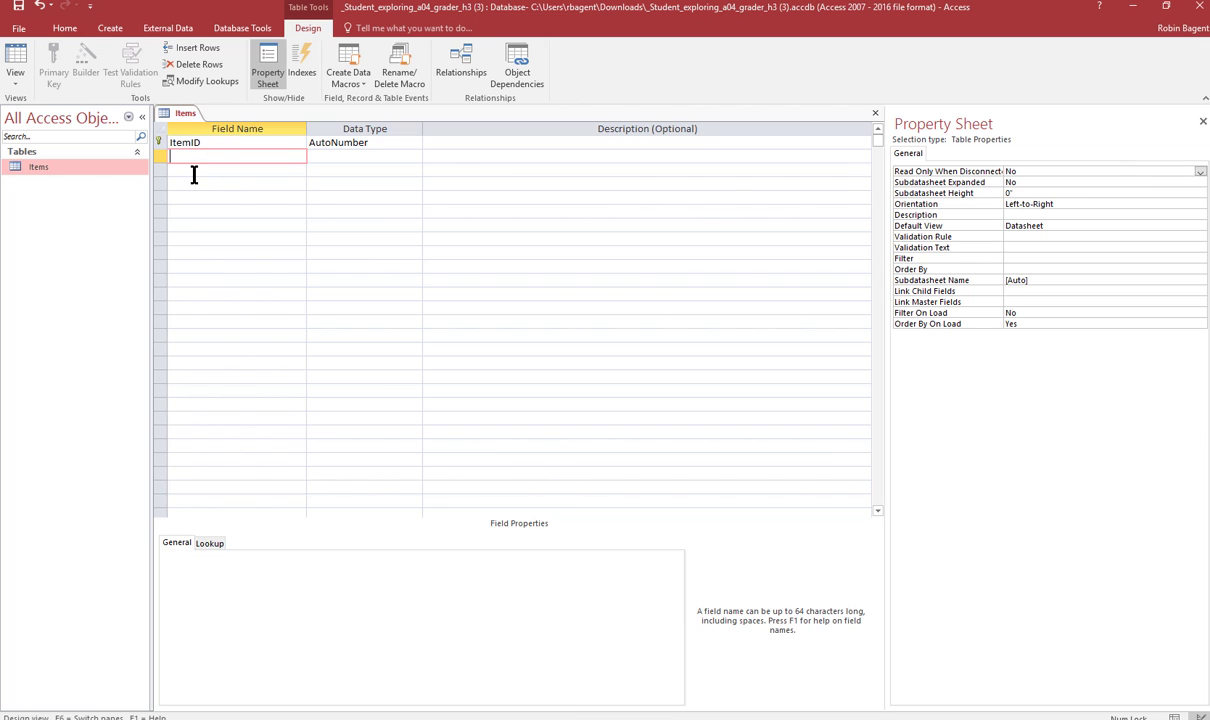
{"action": "type", "text": "Description"}
{"action": "left_click", "coordinate": [416, 157]}
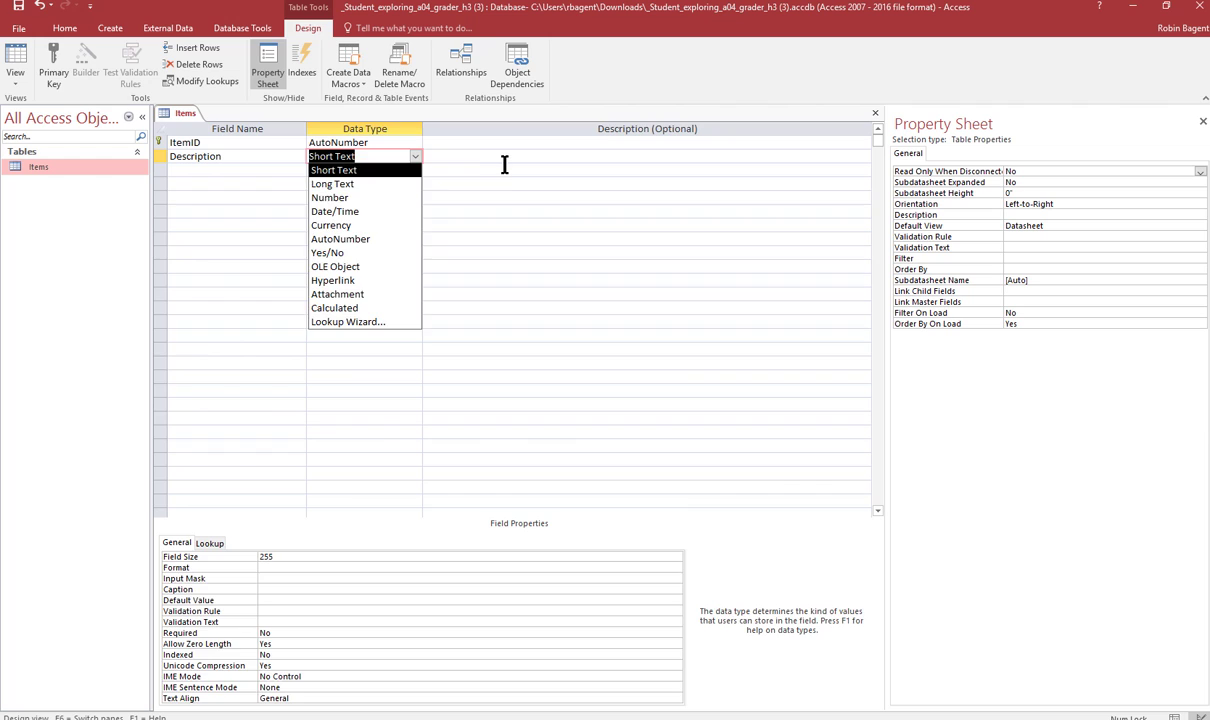
{"action": "left_click", "coordinate": [480, 157]}
{"action": "left_click", "coordinate": [397, 156]}
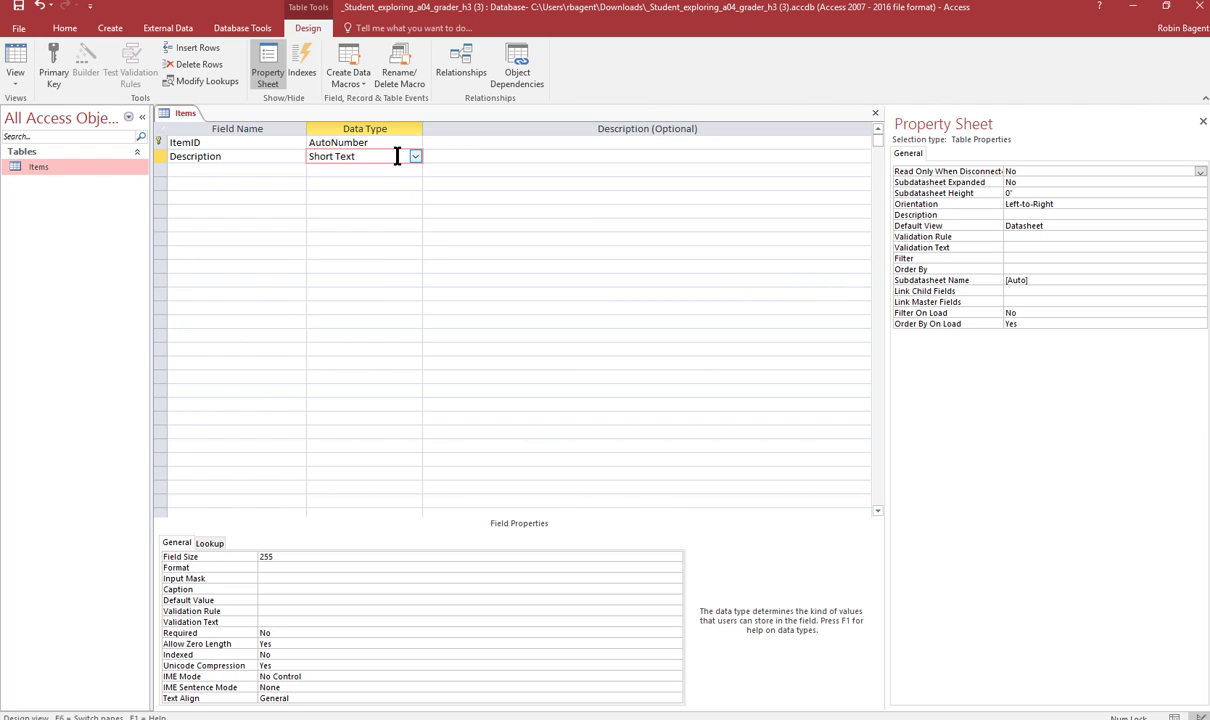
{"action": "double_click", "coordinate": [280, 556]}
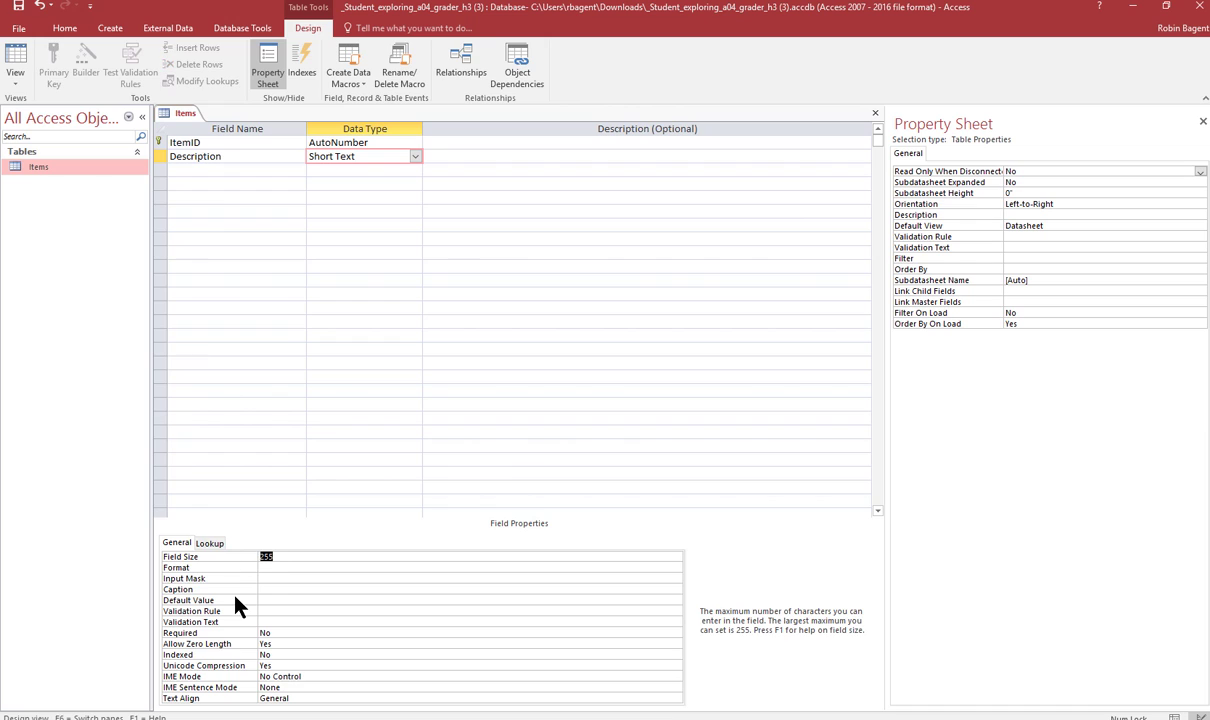
{"action": "type", "text": "50"}
Add the fields DateOfDonation, Category and Price below Description.
{"action": "left_click", "coordinate": [238, 179]}
{"action": "left_click", "coordinate": [238, 170]}
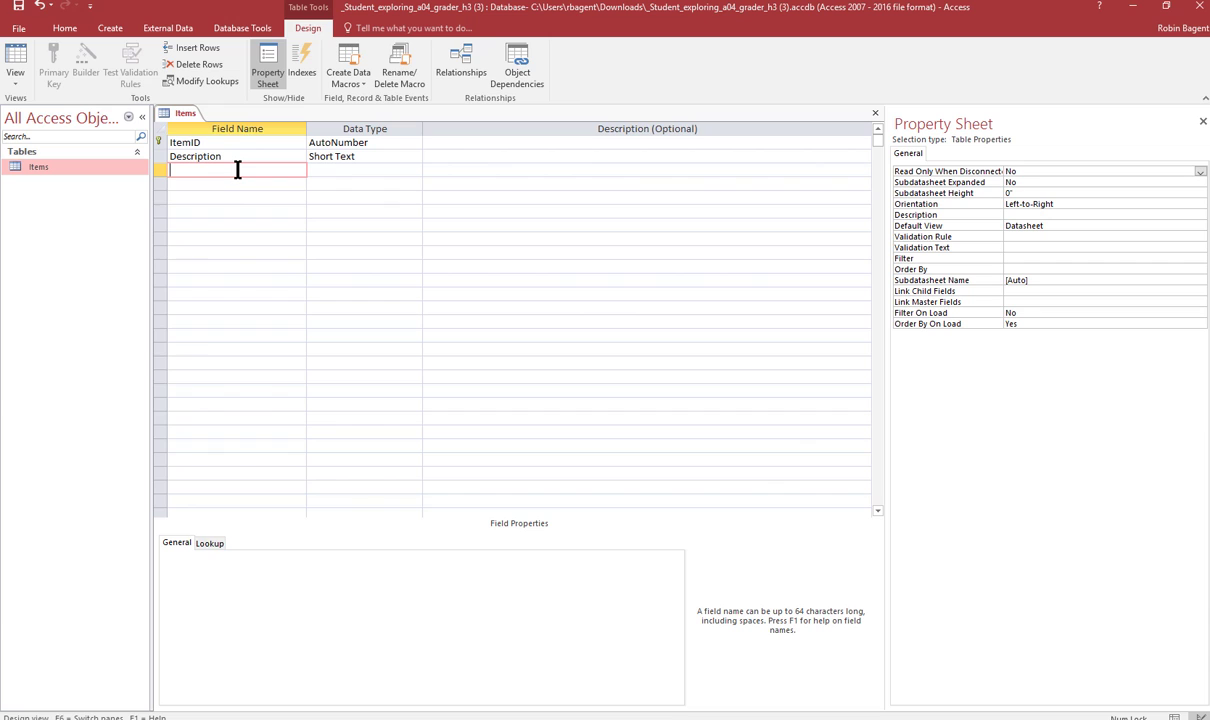
{"action": "type", "text": "DateOfDonation"}
{"action": "key", "text": "Tab"}
{"action": "key", "text": "Tab"}
{"action": "key", "text": "Tab"}
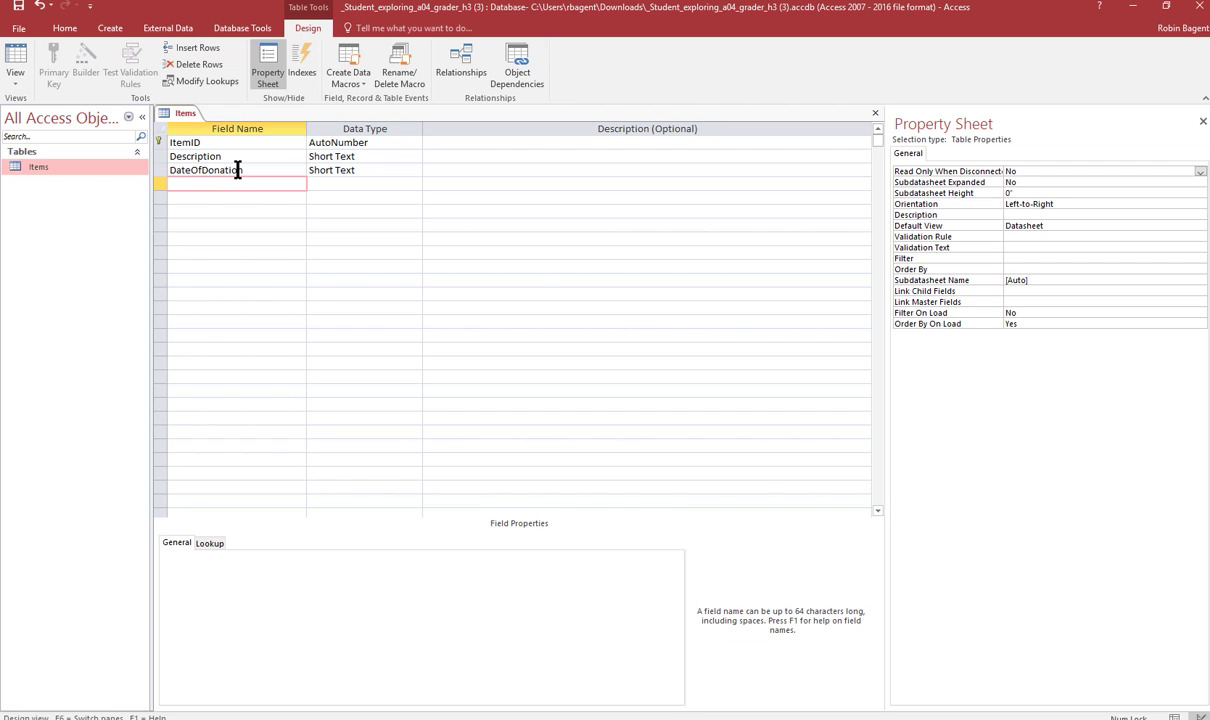
{"action": "type", "text": "Category"}
{"action": "key", "text": "Tab"}
{"action": "key", "text": "Tab"}
{"action": "key", "text": "Tab"}
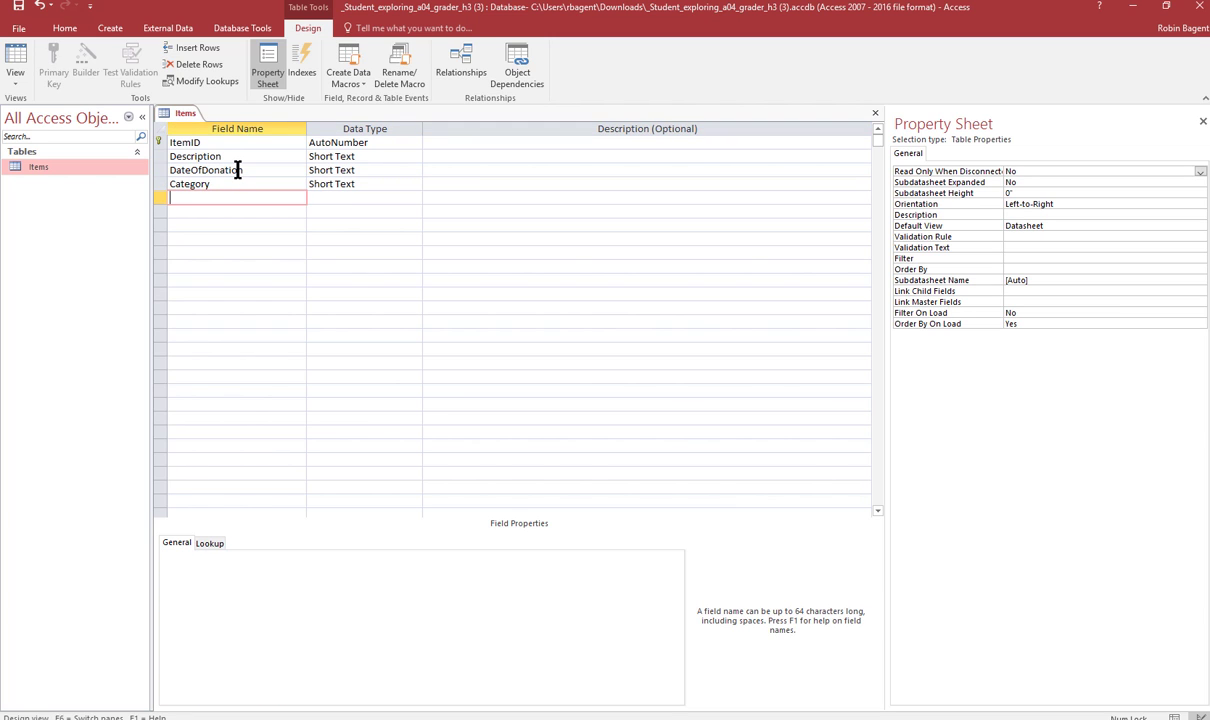
{"action": "type", "text": "Price"}
{"action": "key", "text": "Tab"}
Add the fields DonorName, DonorAddress1 and DonorAddress2.
{"action": "key", "text": "Tab"}
{"action": "key", "text": "Tab"}
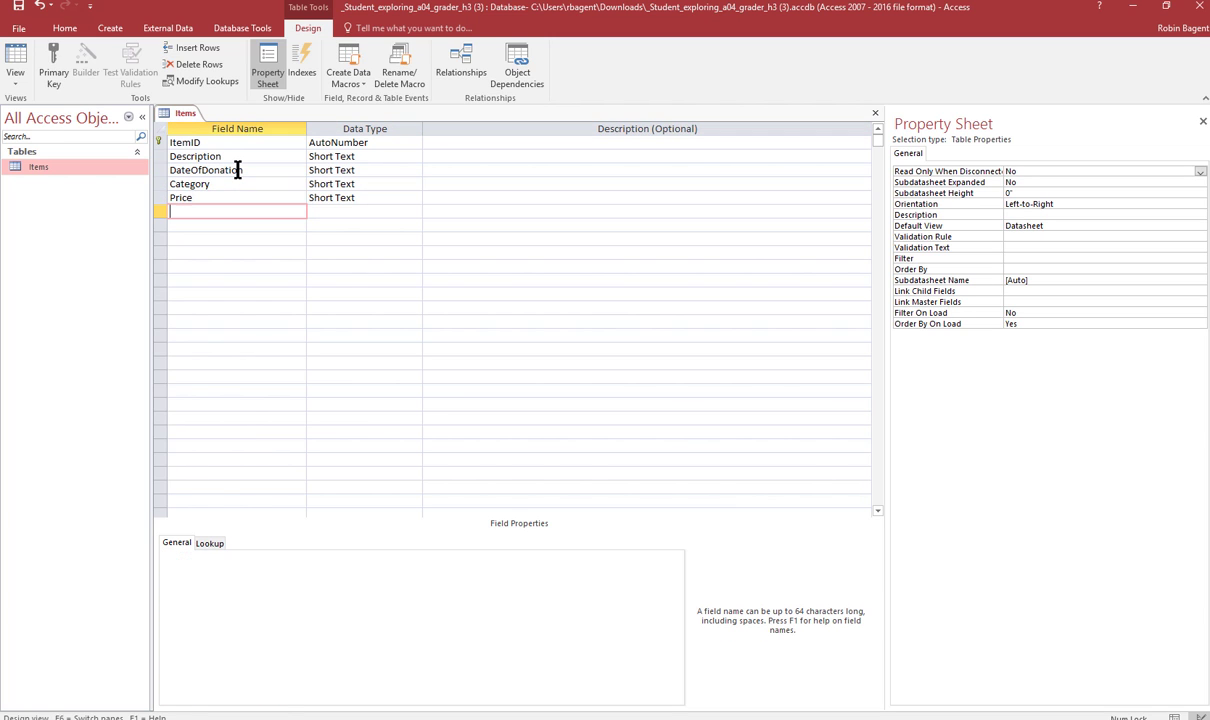
{"action": "type", "text": "DonorName"}
{"action": "key", "text": "Tab"}
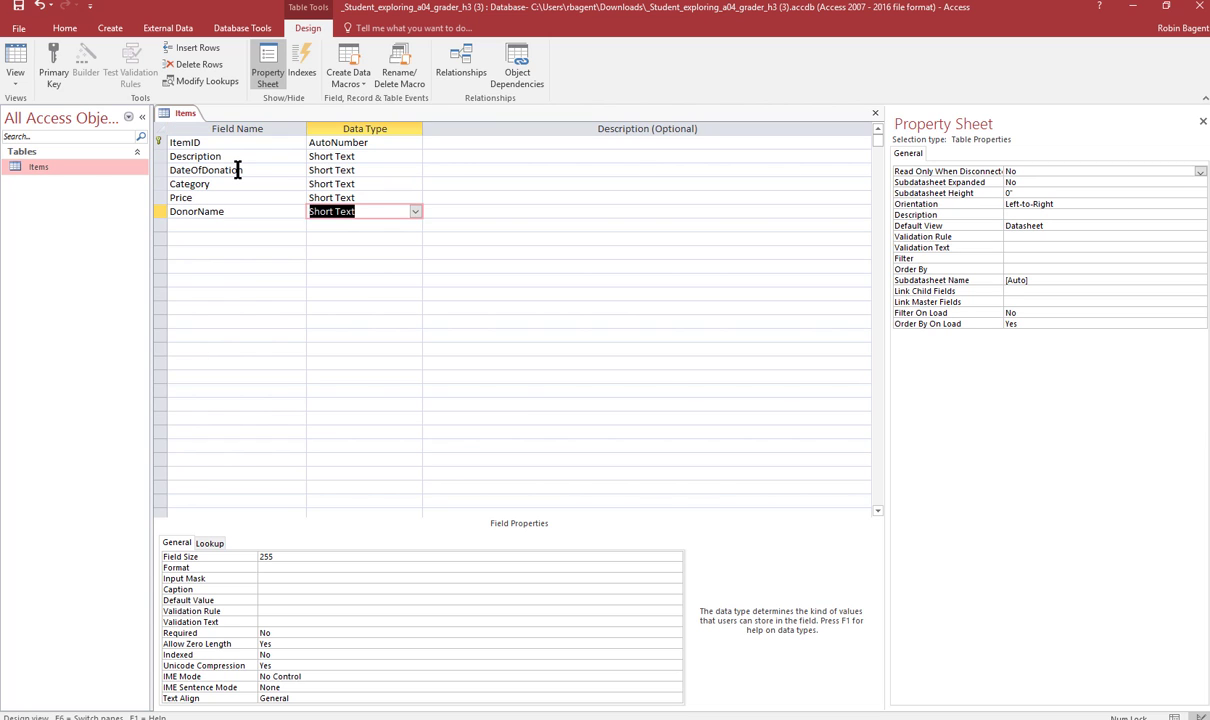
{"action": "key", "text": "Tab"}
{"action": "key", "text": "Tab"}
{"action": "type", "text": "Donor"}
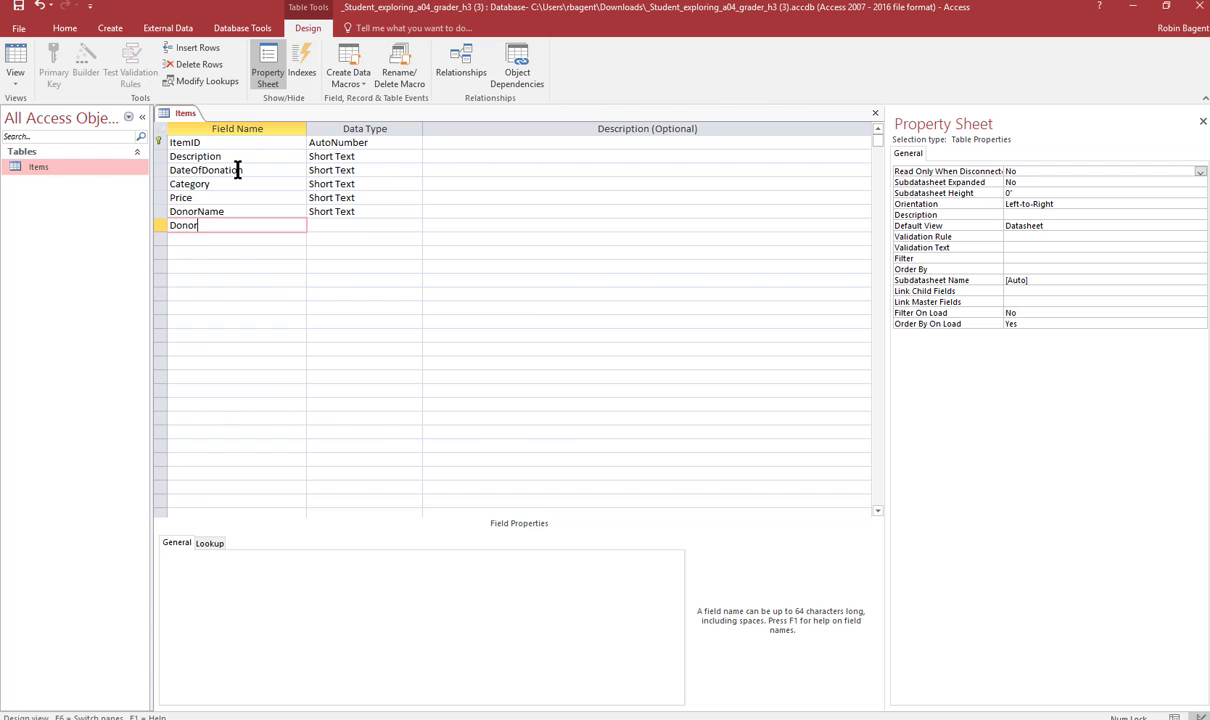
{"action": "type", "text": "Address1"}
{"action": "key", "text": "Tab"}
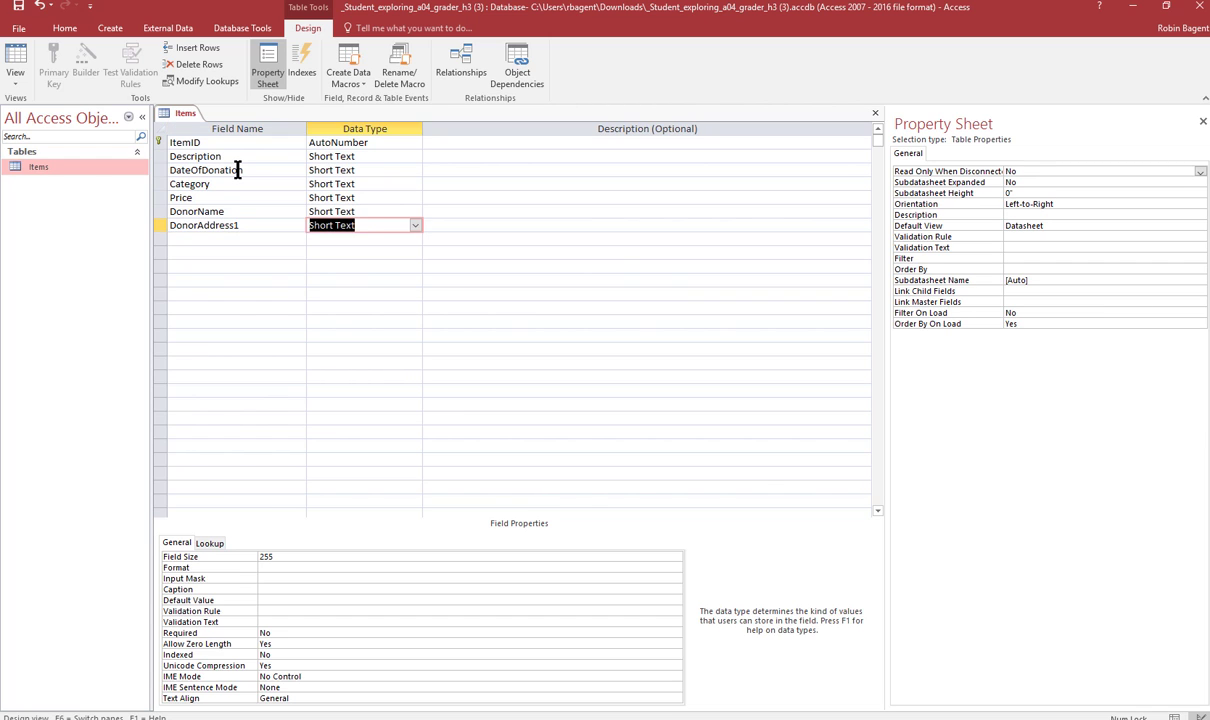
{"action": "key", "text": "Tab"}
{"action": "key", "text": "Tab"}
{"action": "type", "text": "Donor"}
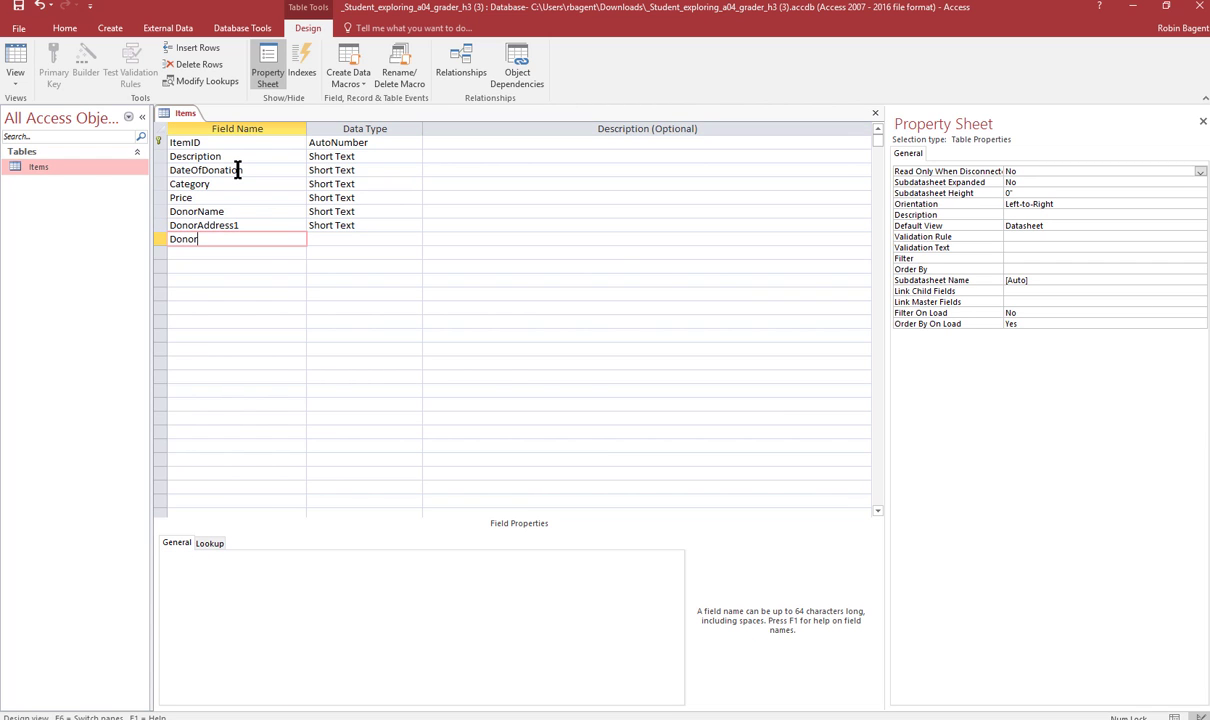
{"action": "type", "text": "Address2"}
{"action": "key", "text": "Tab"}
{"action": "key", "text": "Tab"}
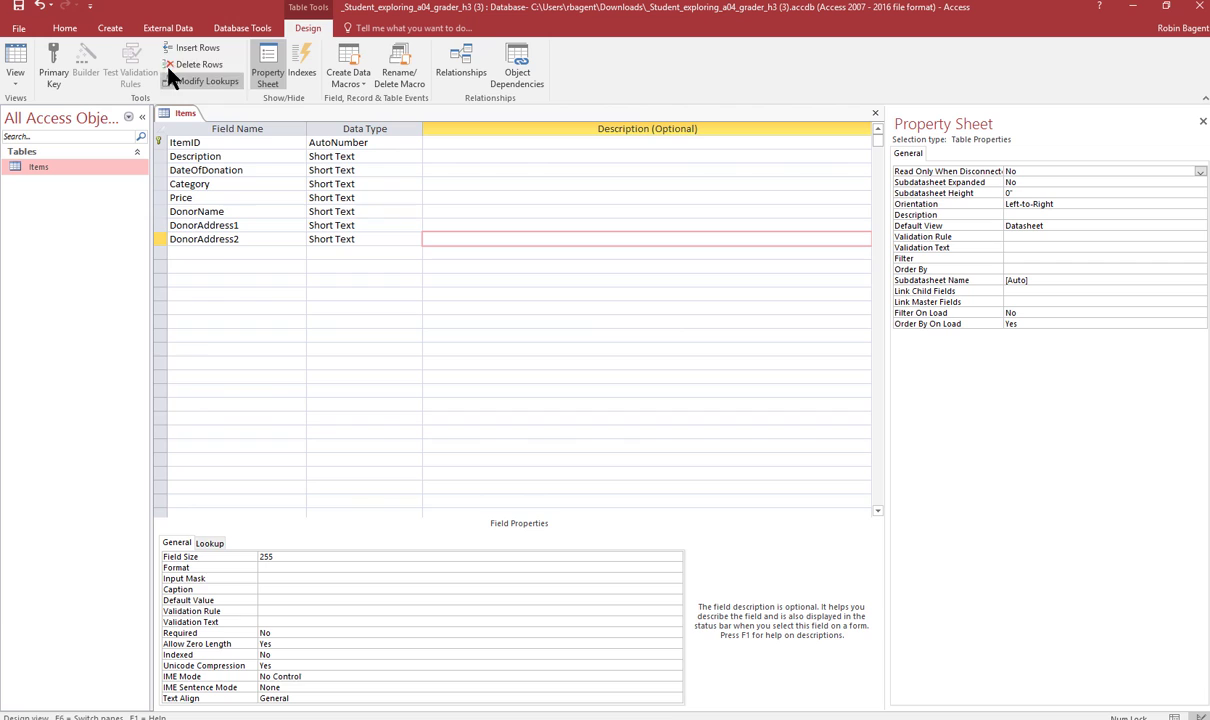
Change DateOfDonation's data type to Date/Time and Price's data type to Currency.
{"action": "left_click", "coordinate": [367, 170]}
{"action": "left_click", "coordinate": [415, 170]}
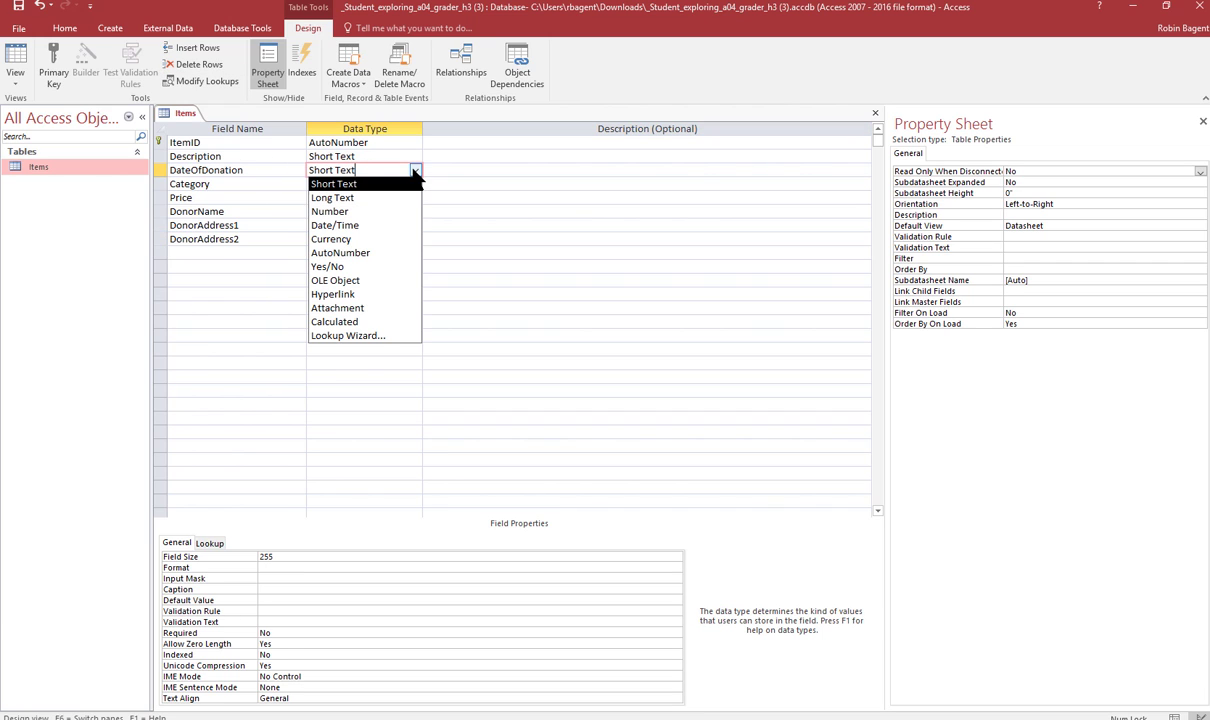
{"action": "left_click", "coordinate": [398, 226]}
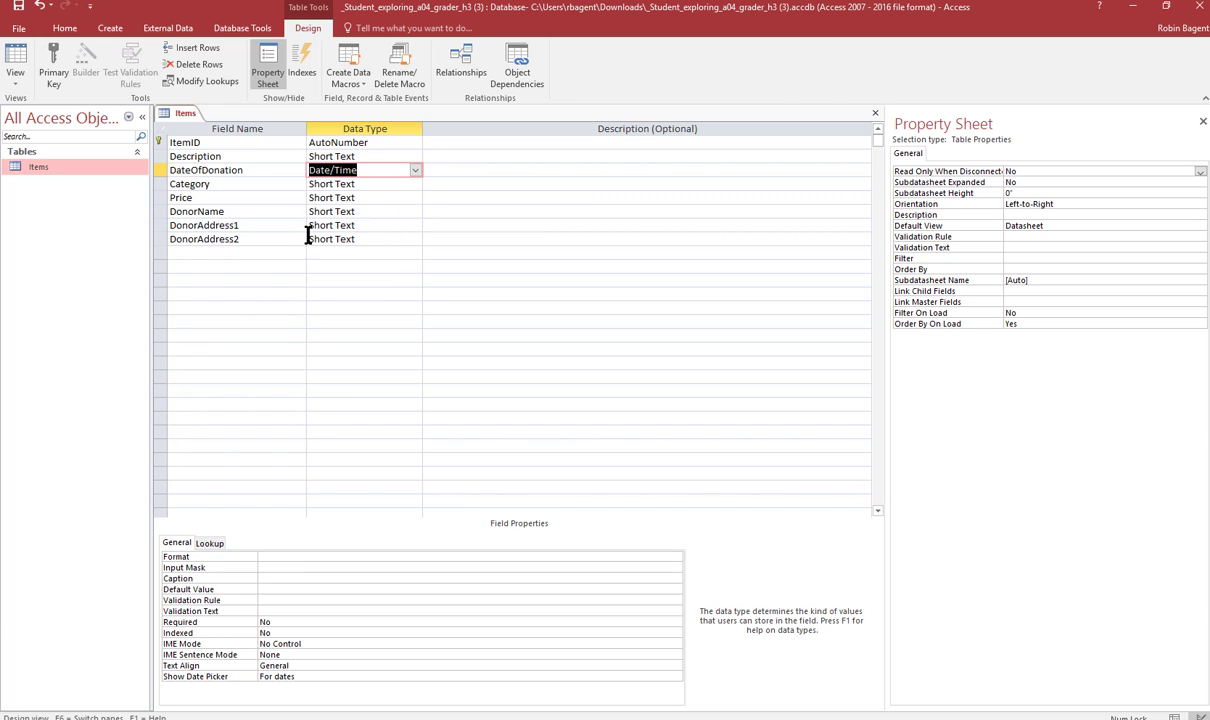
{"action": "left_click", "coordinate": [404, 198]}
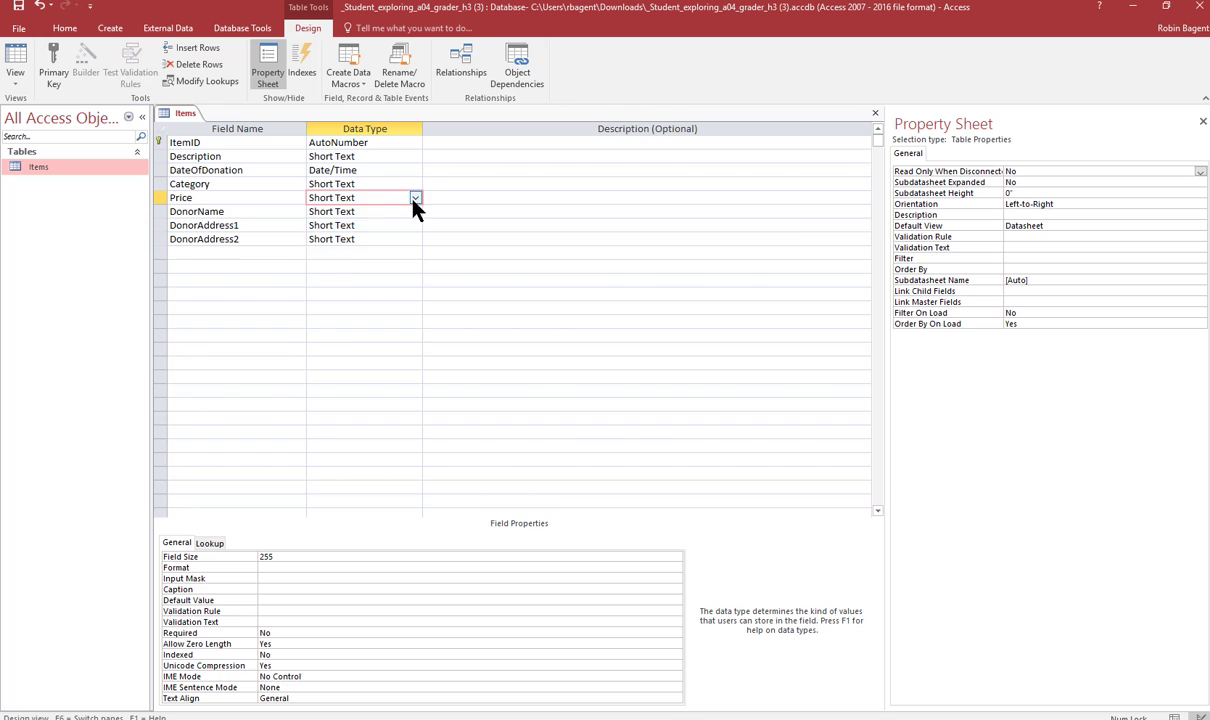
{"action": "left_click", "coordinate": [415, 198]}
{"action": "left_click", "coordinate": [393, 260]}
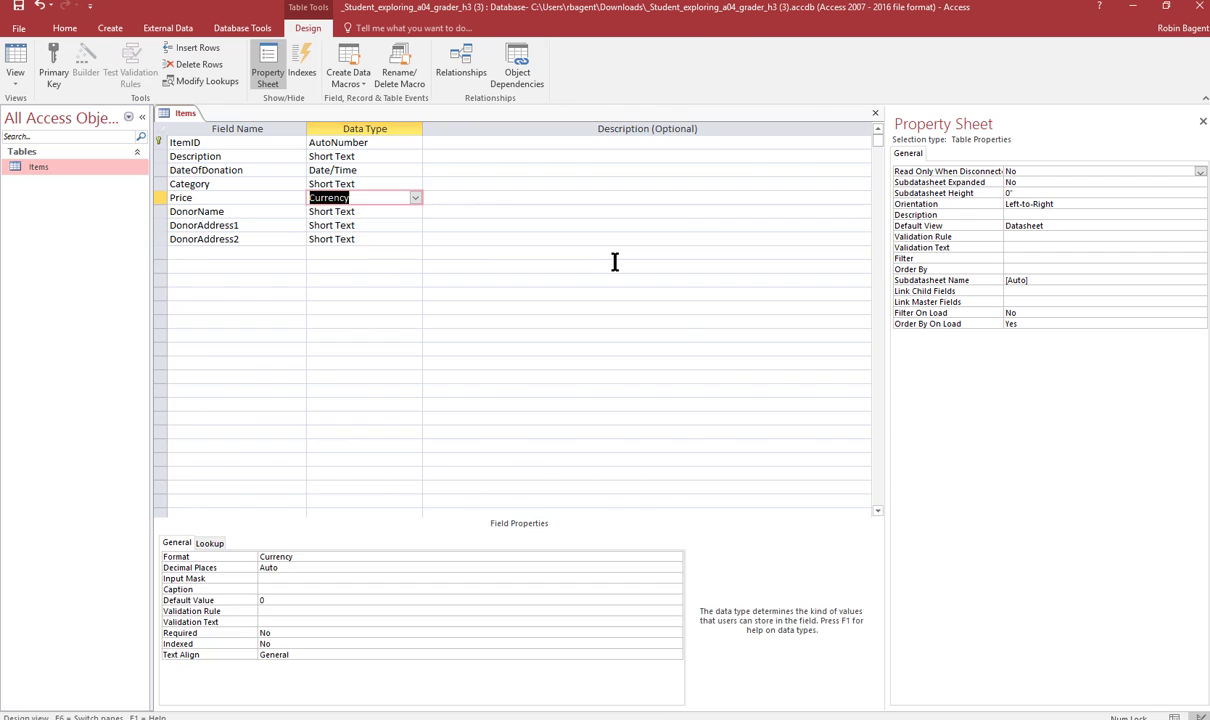
{"action": "left_click", "coordinate": [503, 264]}
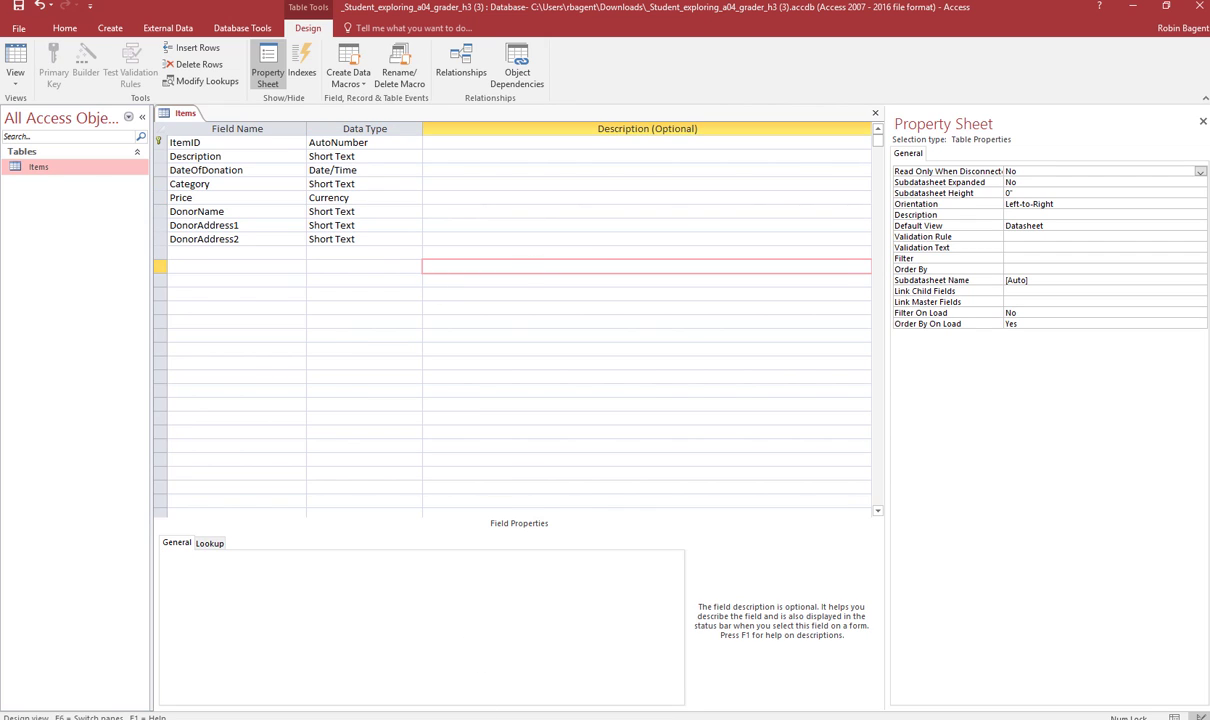
{"action": "mouse_move", "coordinate": [477, 719]}
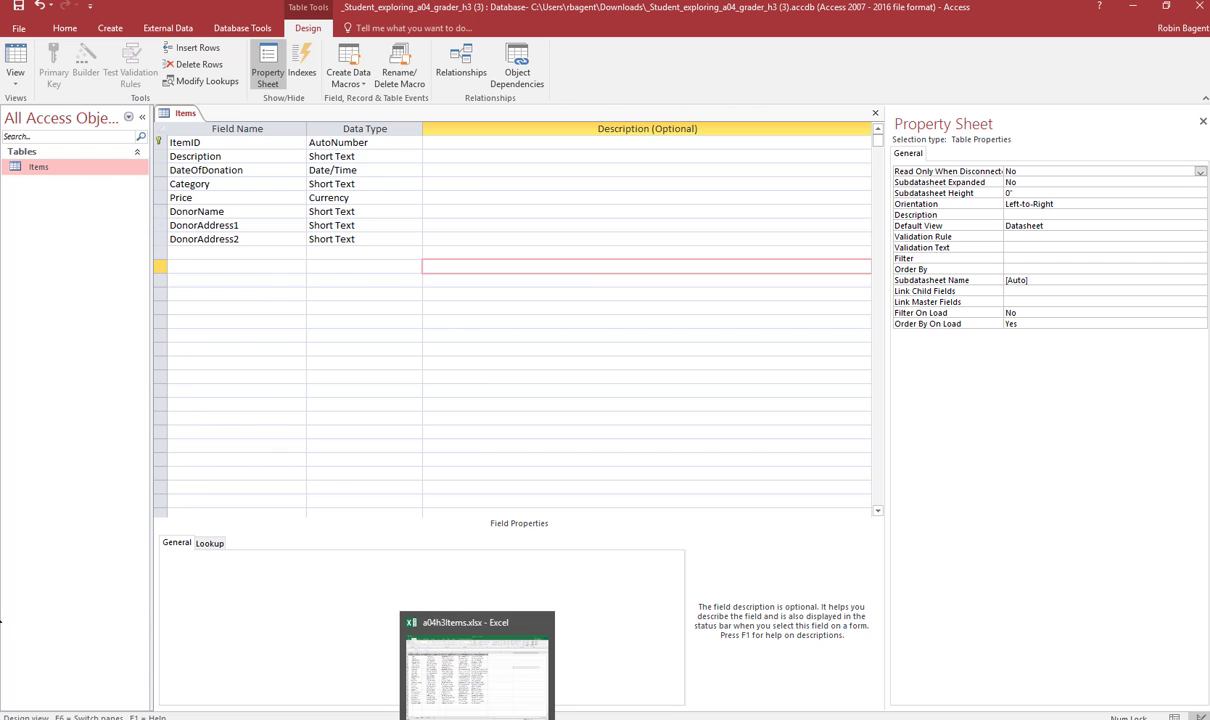
{"action": "key", "text": "alt+Tab"}
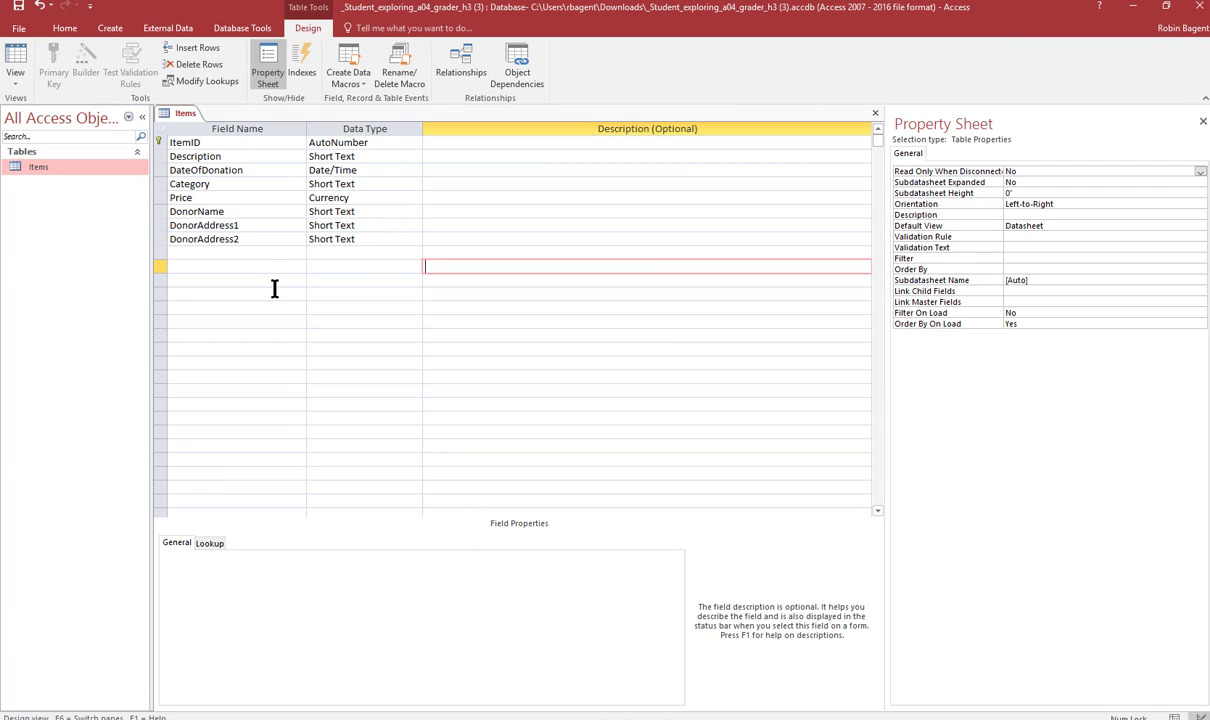
Set Field Size to 15 for Category, 25 for DonorAddress1 and 30 for DonorAddress2.
{"action": "left_click", "coordinate": [379, 184]}
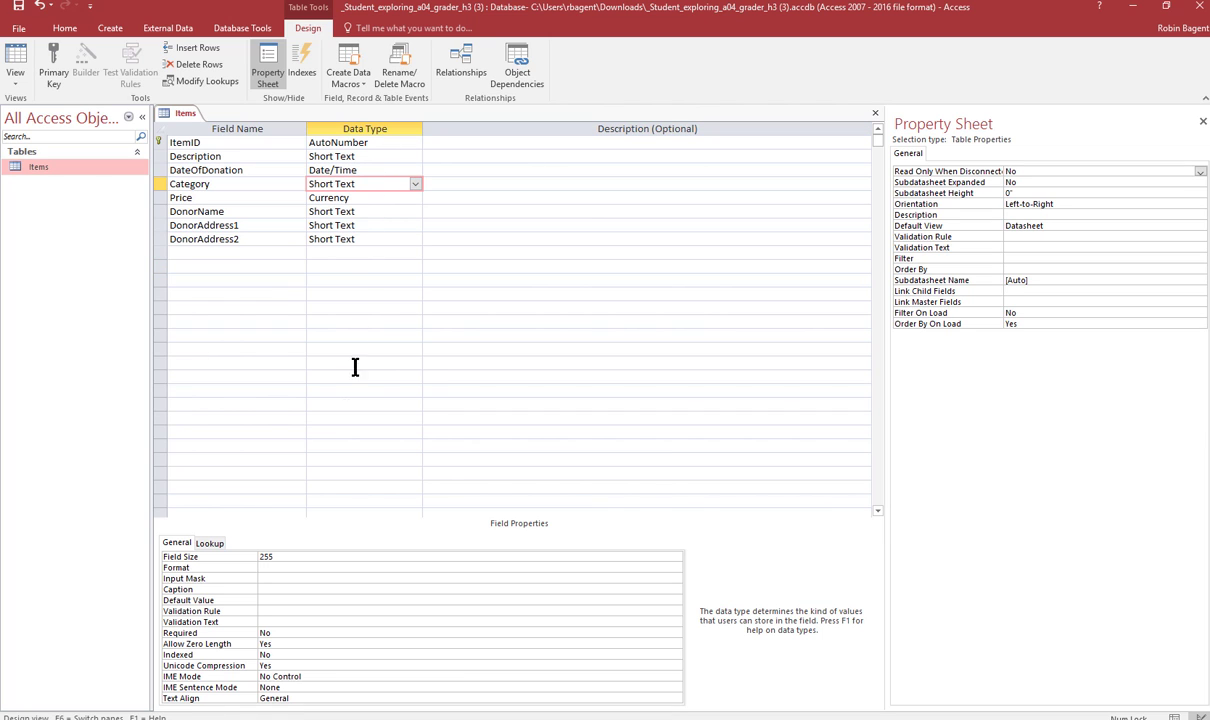
{"action": "left_click", "coordinate": [261, 557]}
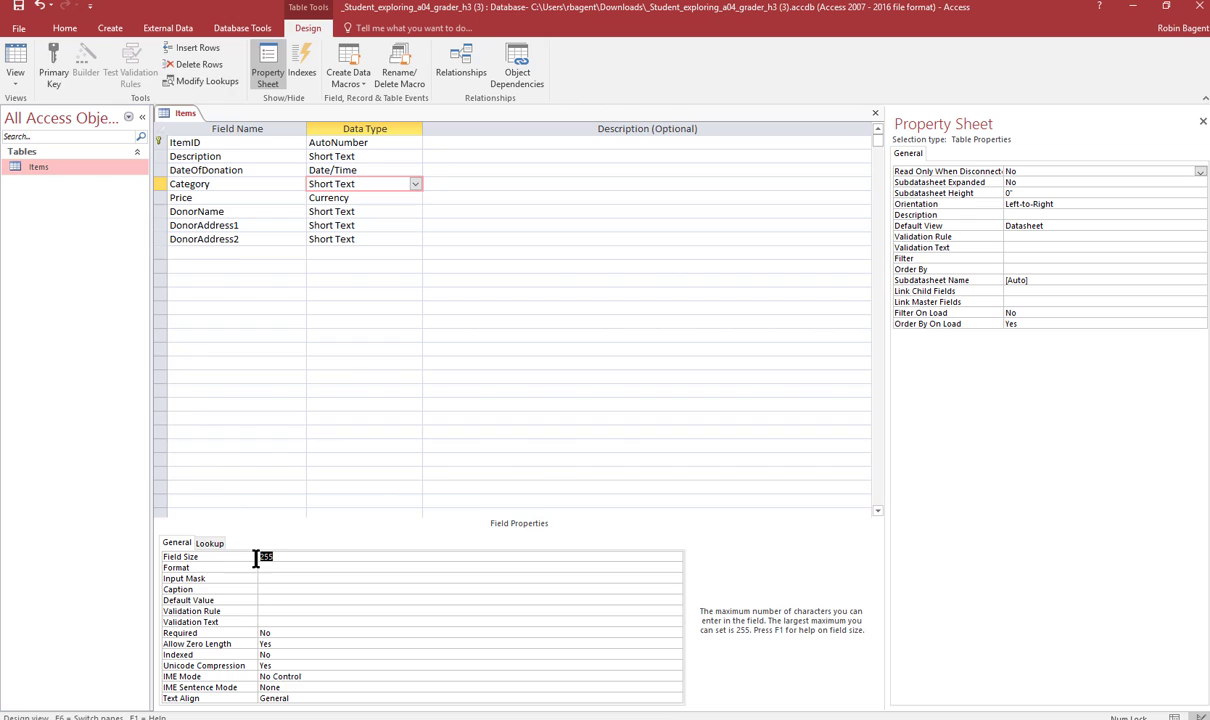
{"action": "type", "text": "15"}
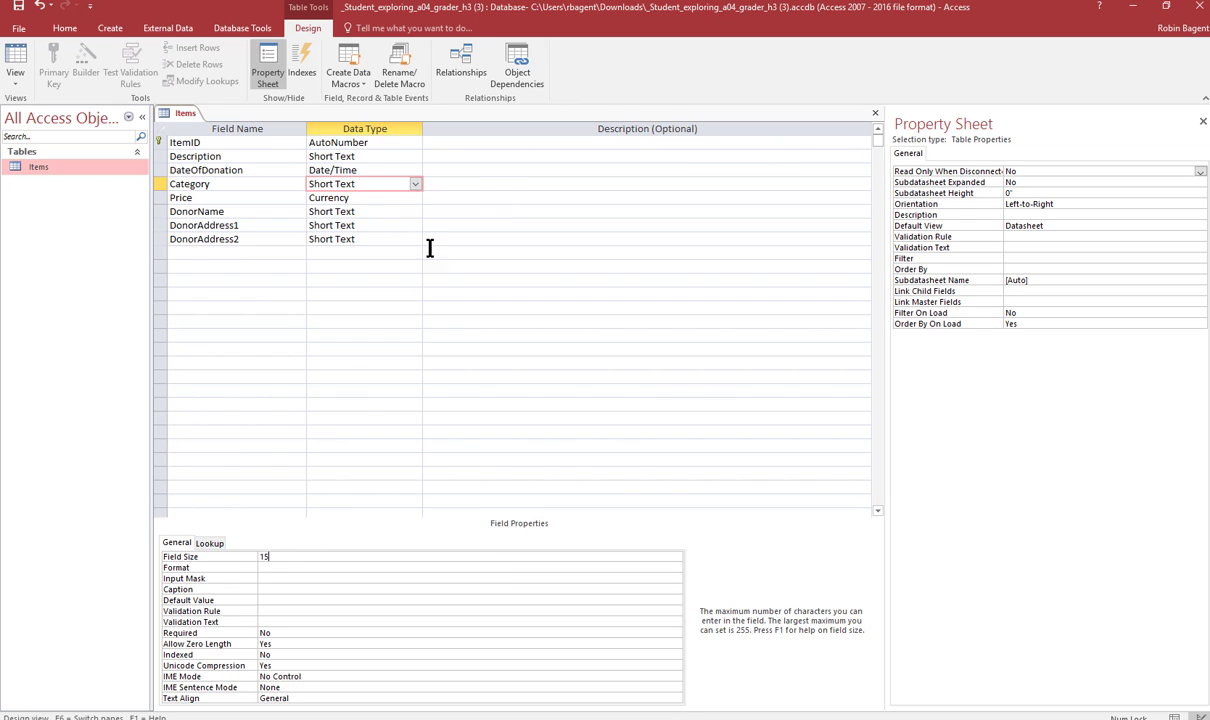
{"action": "left_click", "coordinate": [372, 226]}
{"action": "double_click", "coordinate": [278, 556]}
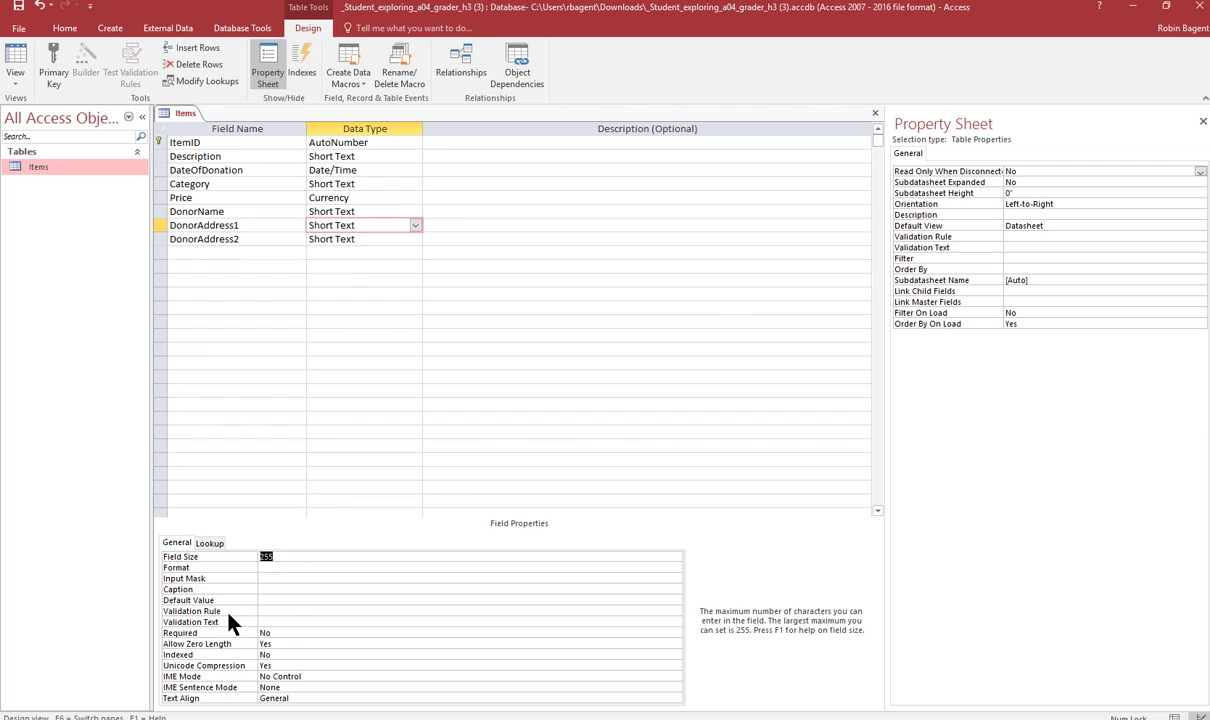
{"action": "type", "text": "25"}
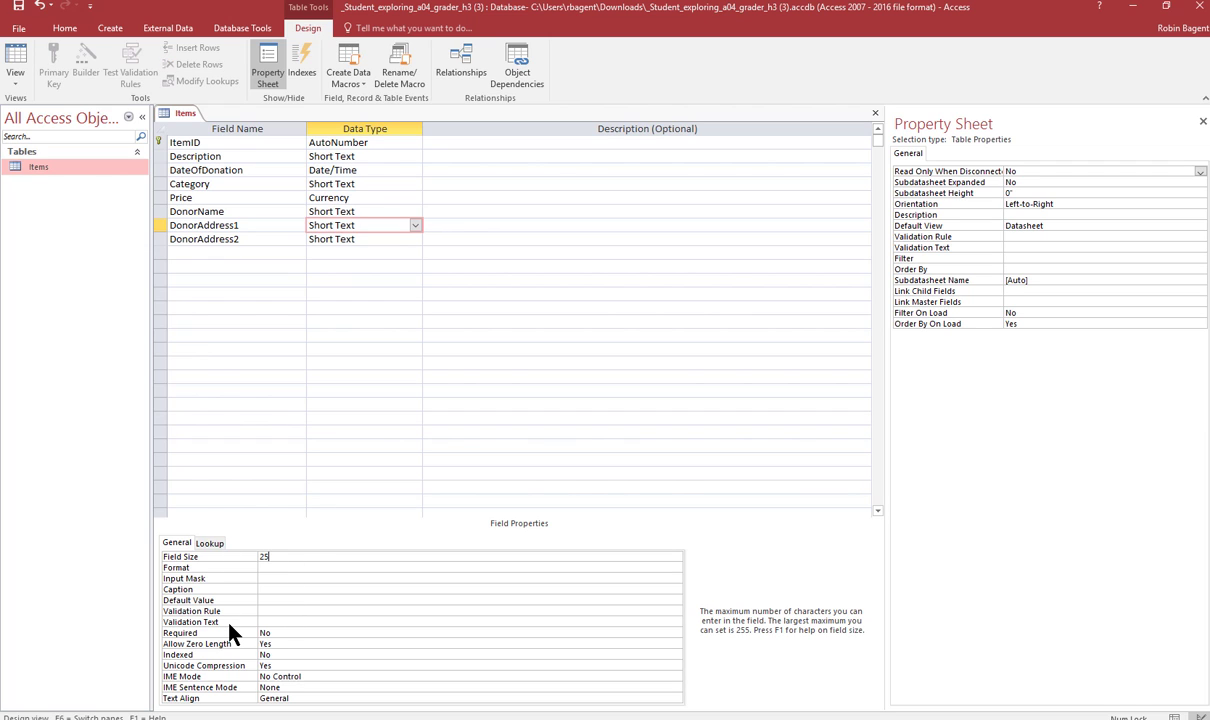
{"action": "left_click", "coordinate": [342, 239]}
{"action": "double_click", "coordinate": [277, 557]}
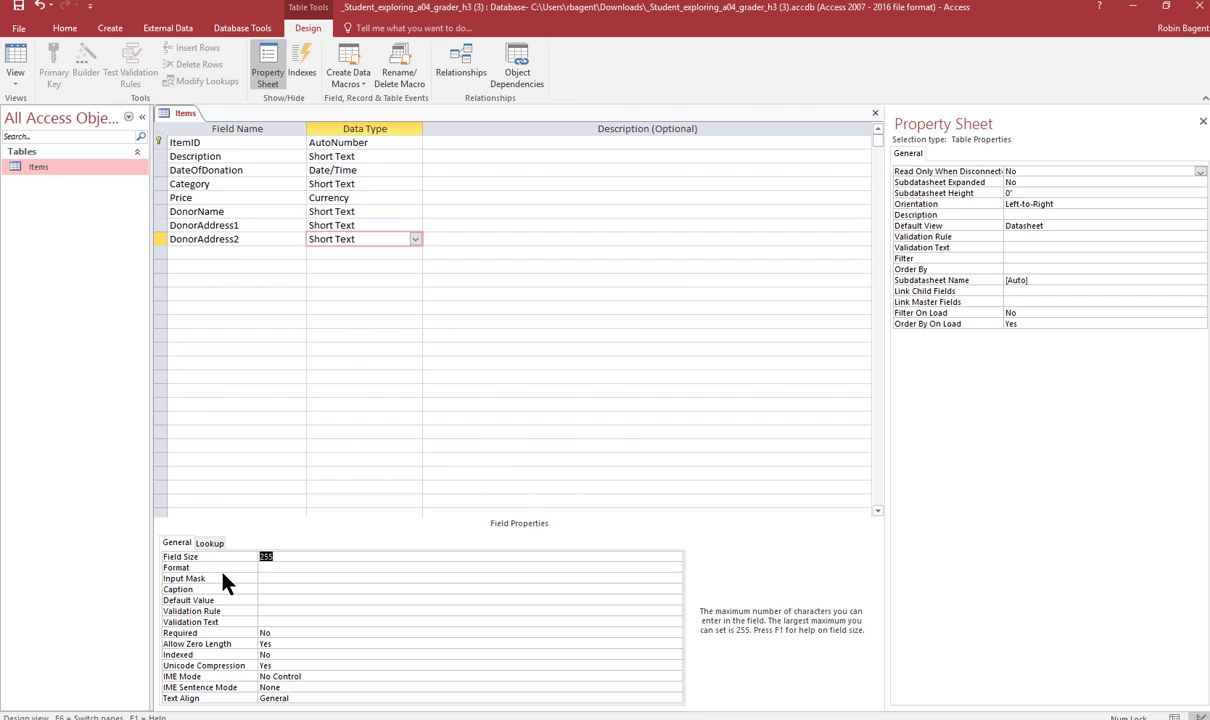
{"action": "type", "text": "30"}
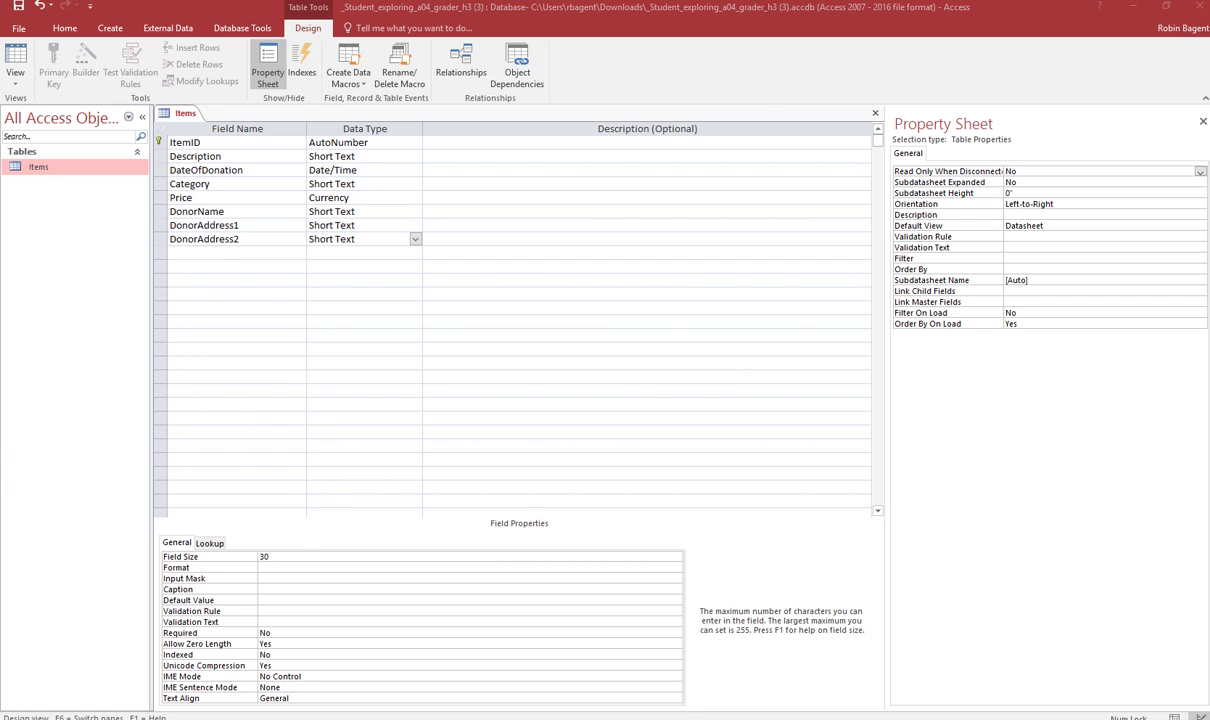
Save the Items table design and switch the table to Datasheet View.
{"action": "left_click", "coordinate": [185, 115]}
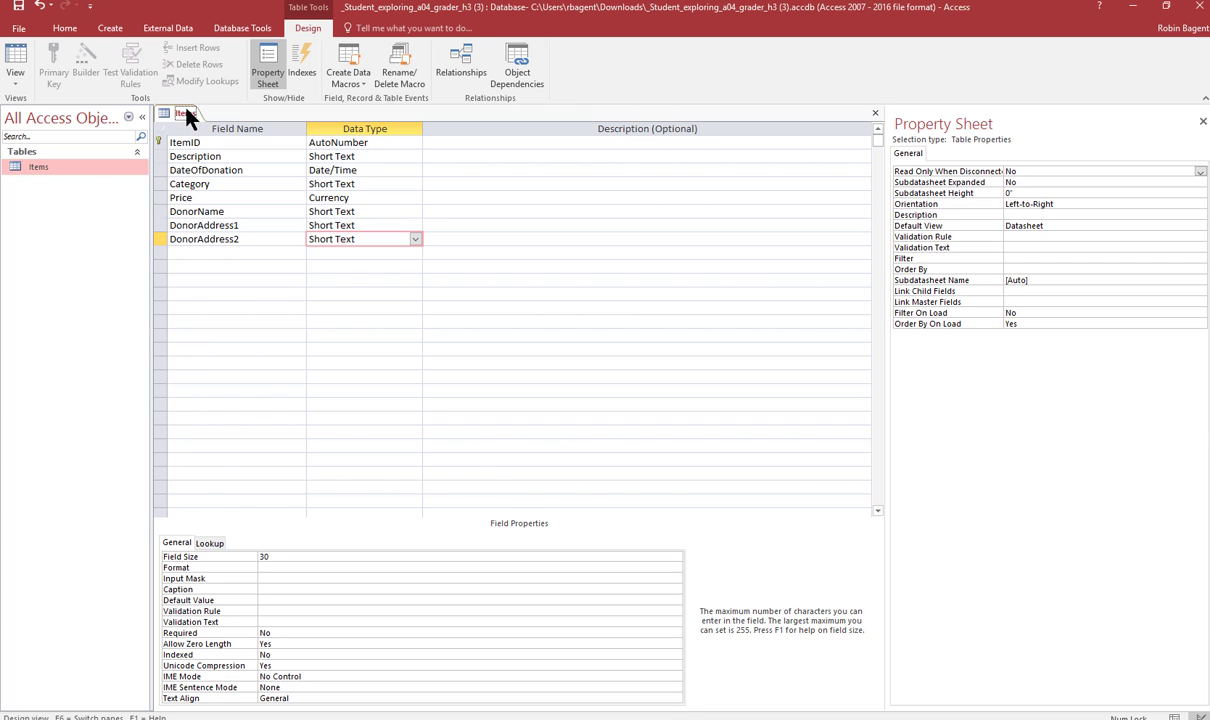
{"action": "right_click", "coordinate": [186, 113]}
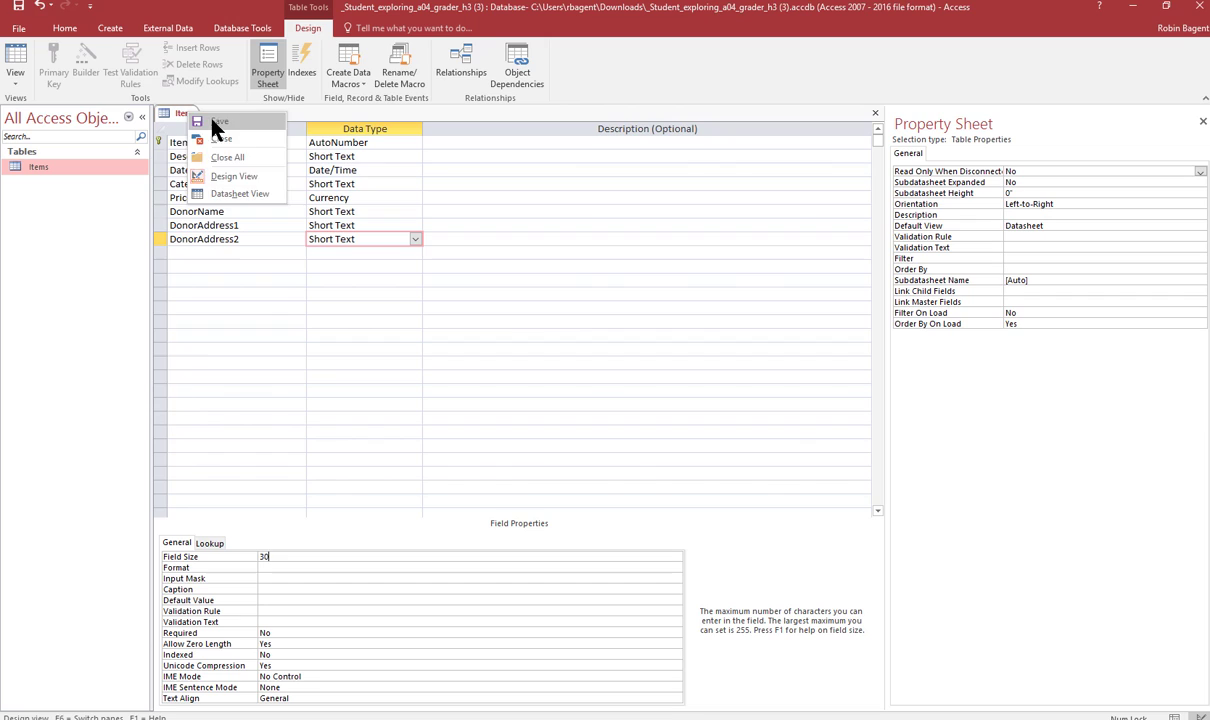
{"action": "left_click", "coordinate": [210, 117]}
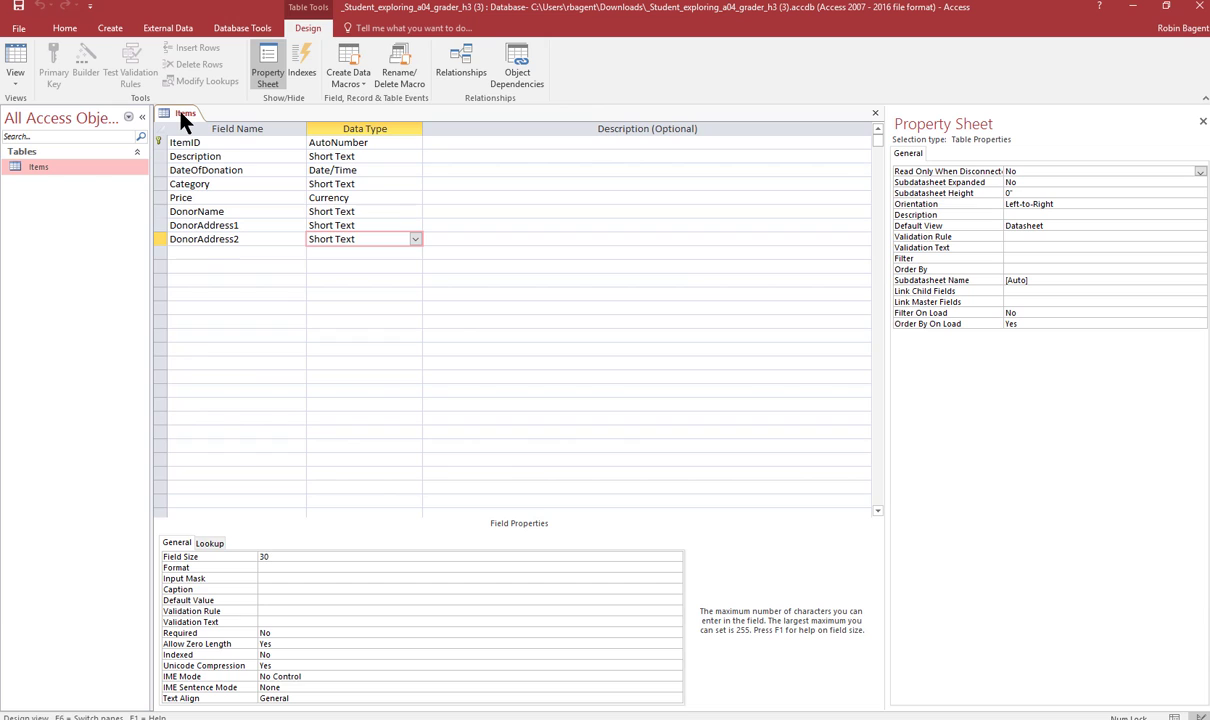
{"action": "left_click", "coordinate": [16, 86]}
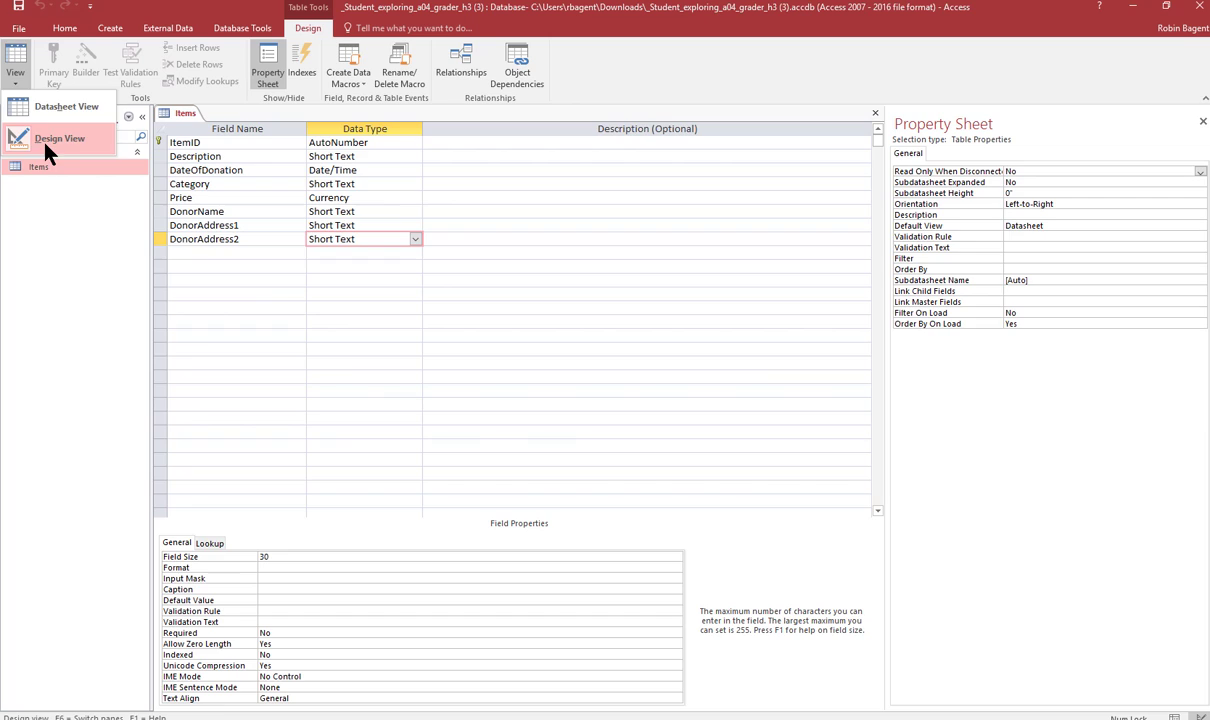
{"action": "left_click", "coordinate": [50, 106]}
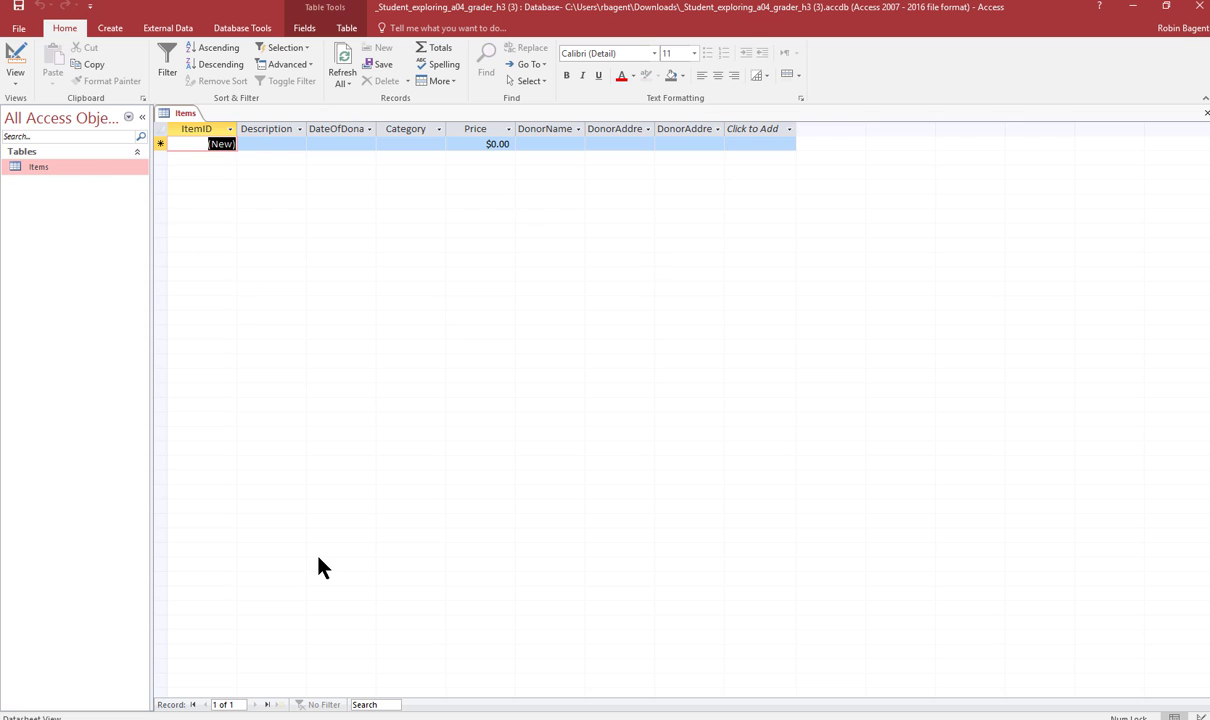
Copy Excel rows A2:H27 of the items workbook and return to Access.
{"action": "key", "text": "alt+Tab"}
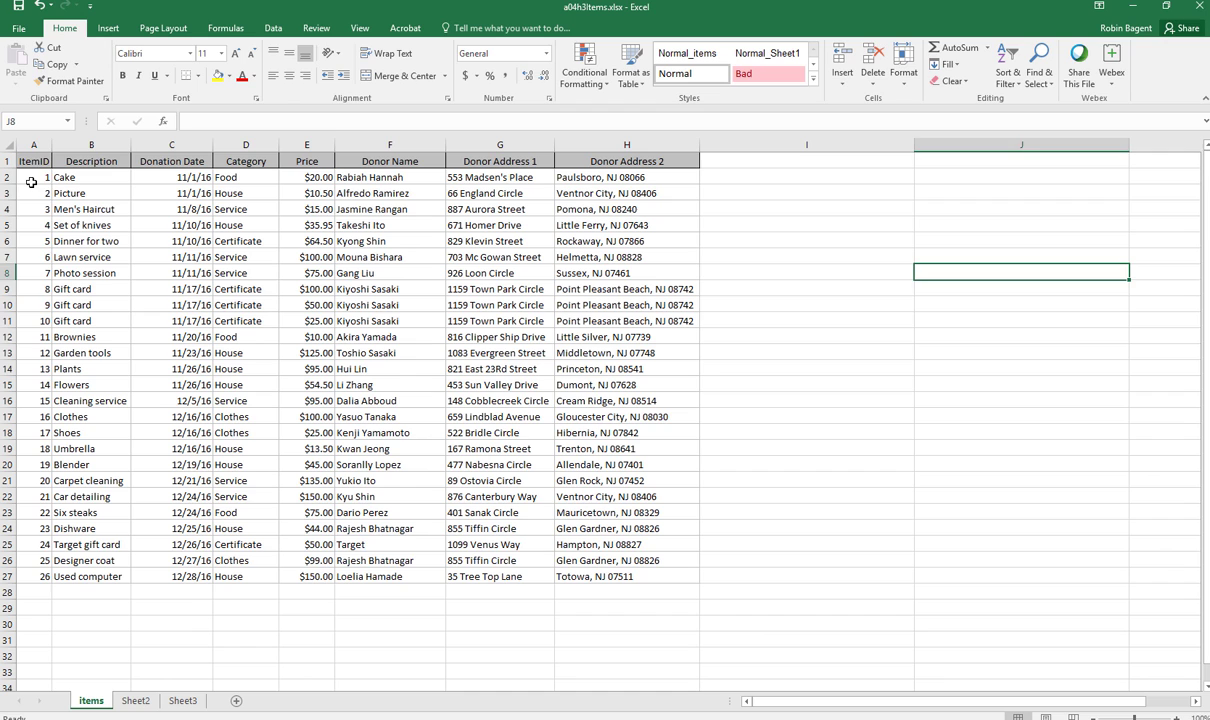
{"action": "left_click_drag", "start_coordinate": [31, 180], "coordinate": [613, 569]}
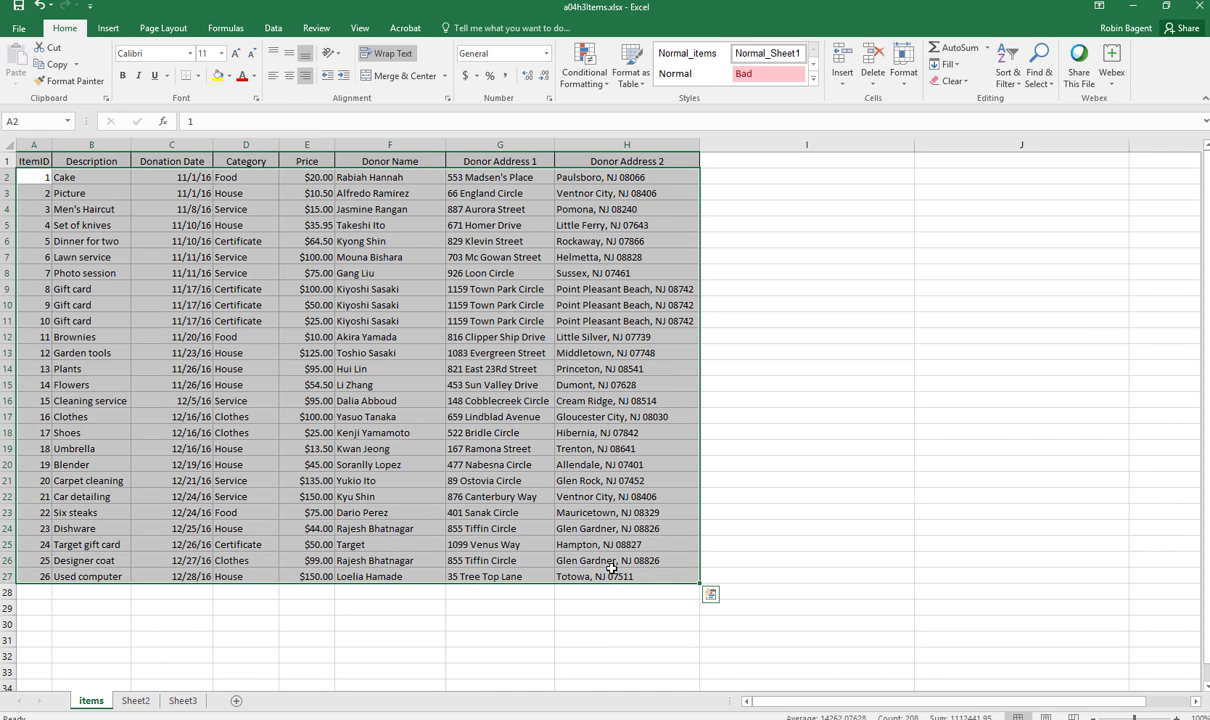
{"action": "right_click", "coordinate": [237, 291]}
{"action": "left_click", "coordinate": [258, 301]}
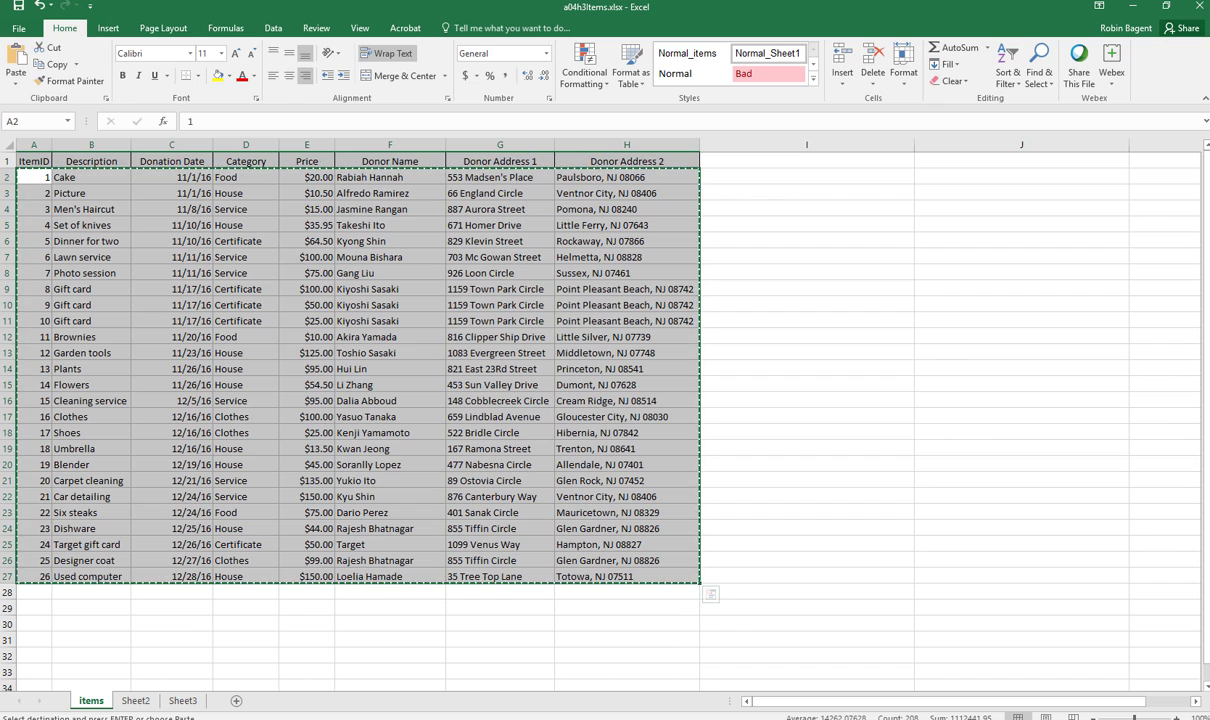
{"action": "key", "text": "alt+Tab"}
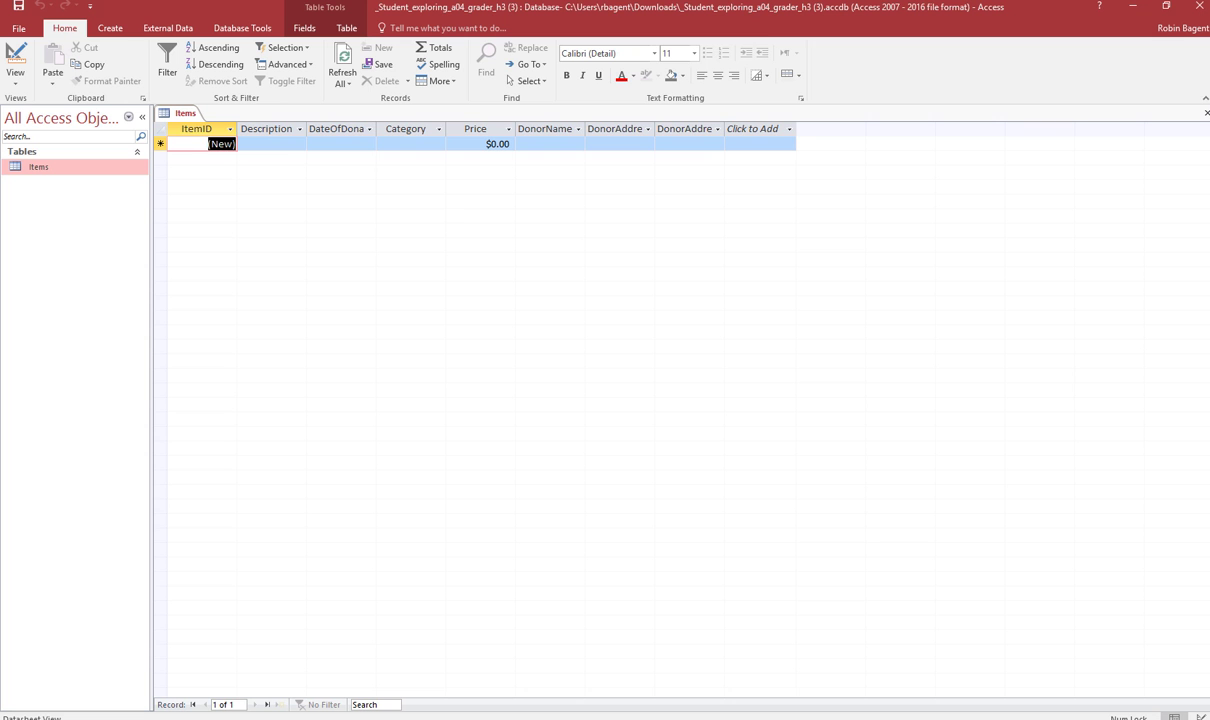
Paste Append the 26 copied item records into the Items datasheet and confirm.
{"action": "left_click", "coordinate": [48, 88]}
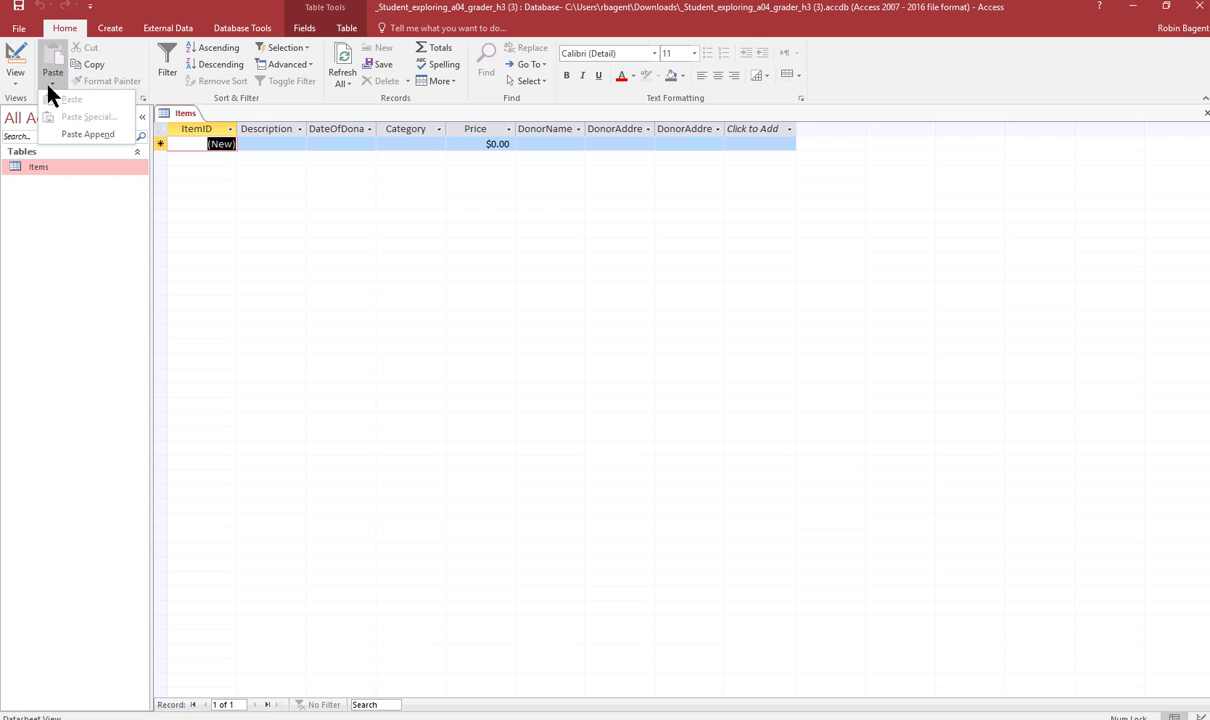
{"action": "left_click", "coordinate": [86, 134]}
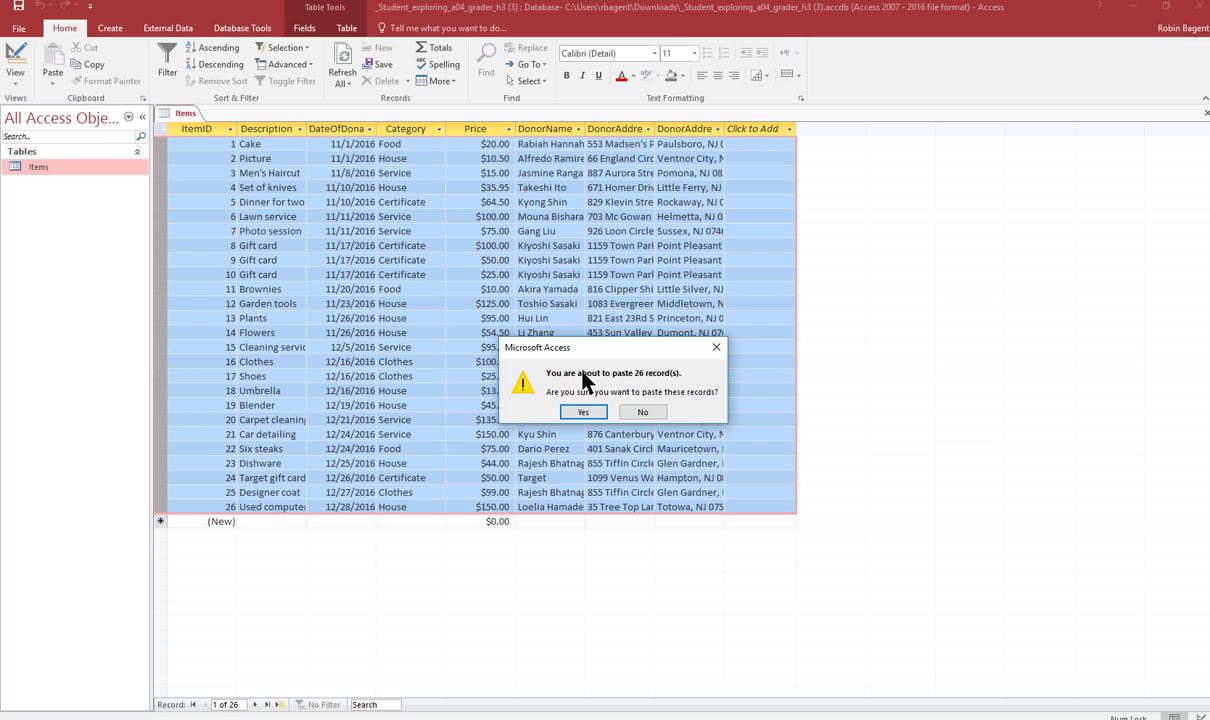
{"action": "left_click", "coordinate": [578, 411]}
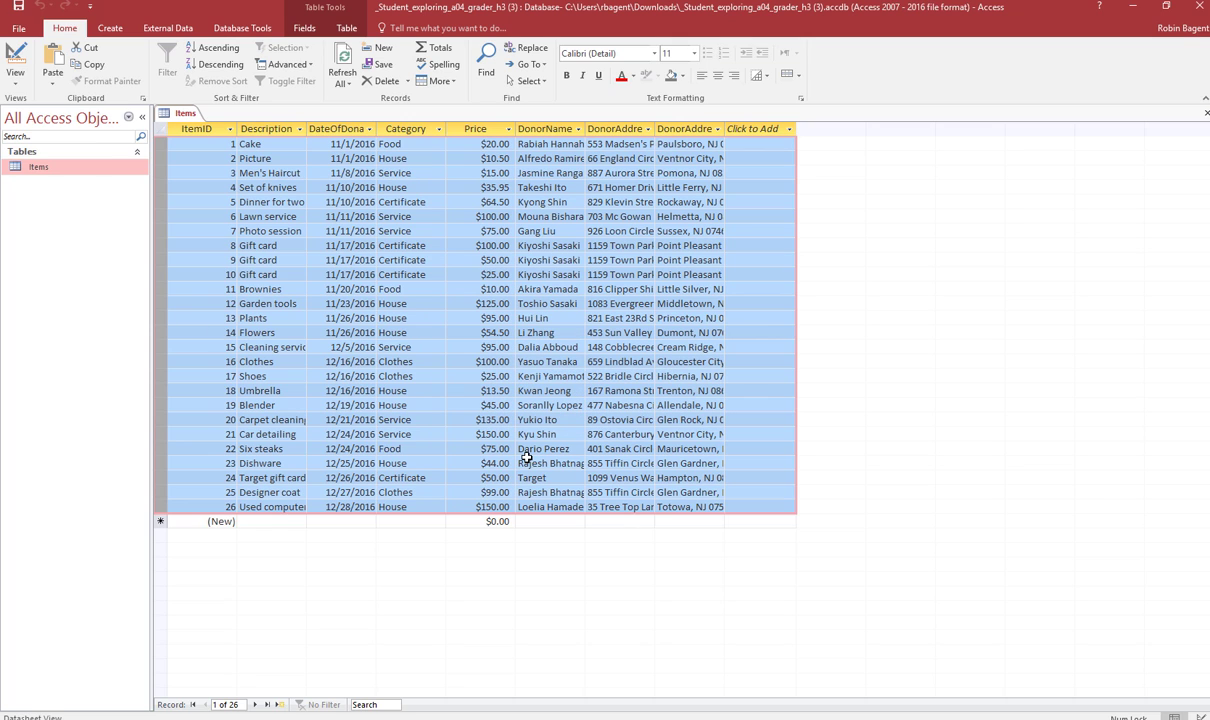
AutoFit every column from ItemID through DonorAddress2 to its contents.
{"action": "double_click", "coordinate": [655, 128]}
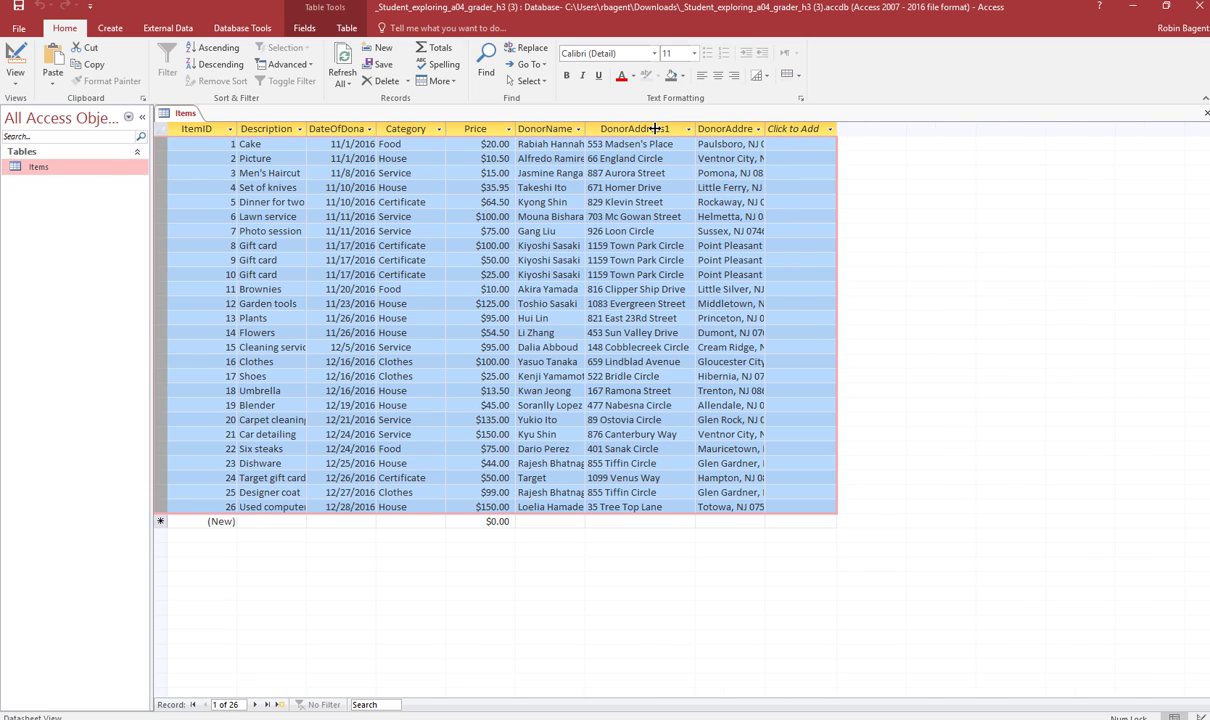
{"action": "double_click", "coordinate": [764, 128]}
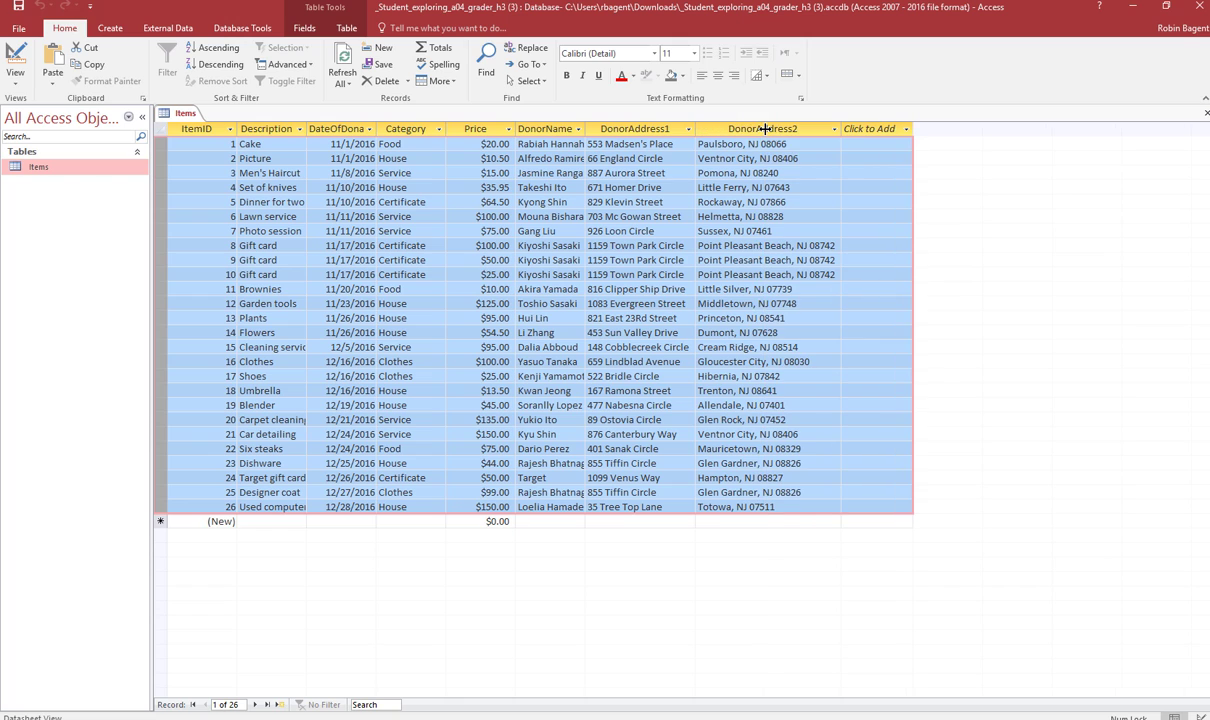
{"action": "double_click", "coordinate": [587, 128]}
{"action": "double_click", "coordinate": [515, 128]}
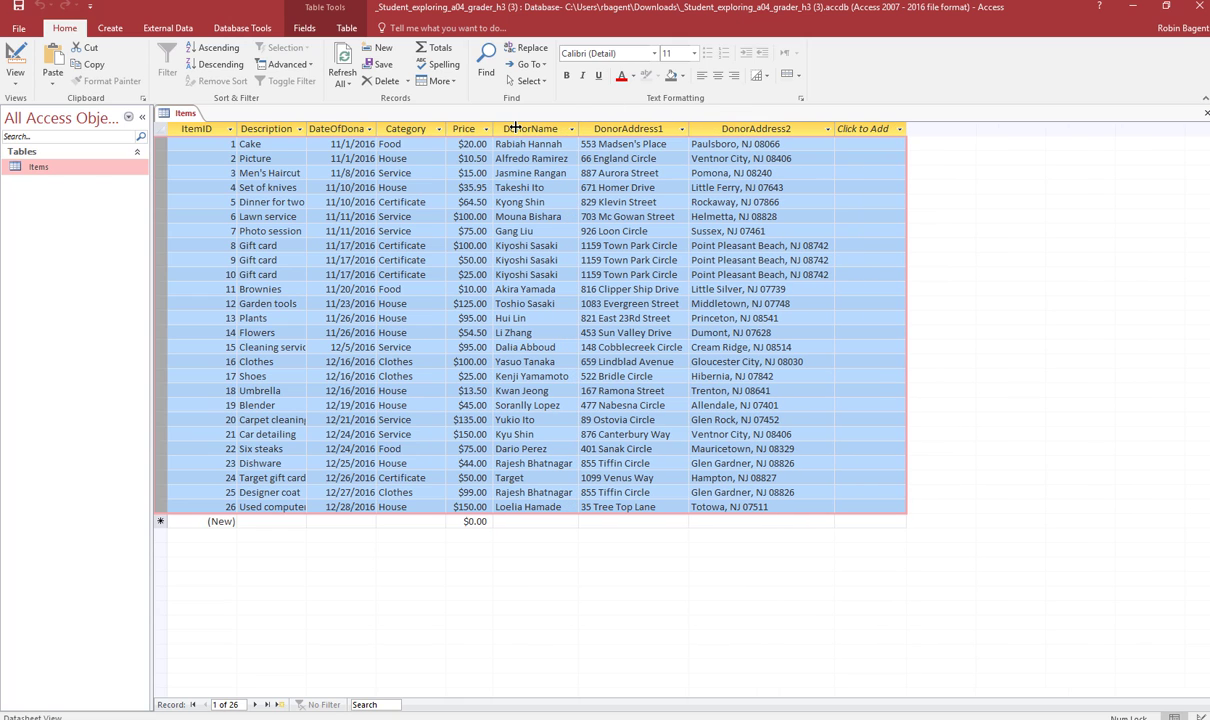
{"action": "double_click", "coordinate": [447, 128]}
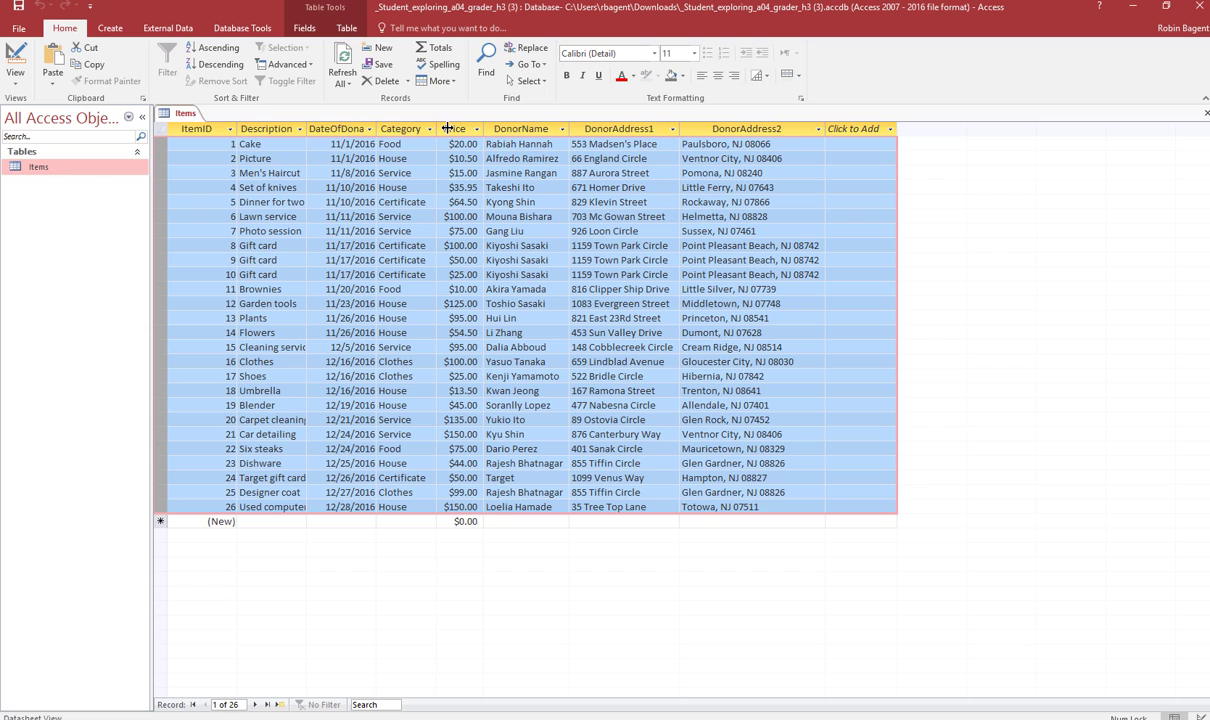
{"action": "double_click", "coordinate": [376, 128]}
{"action": "left_click", "coordinate": [291, 128]}
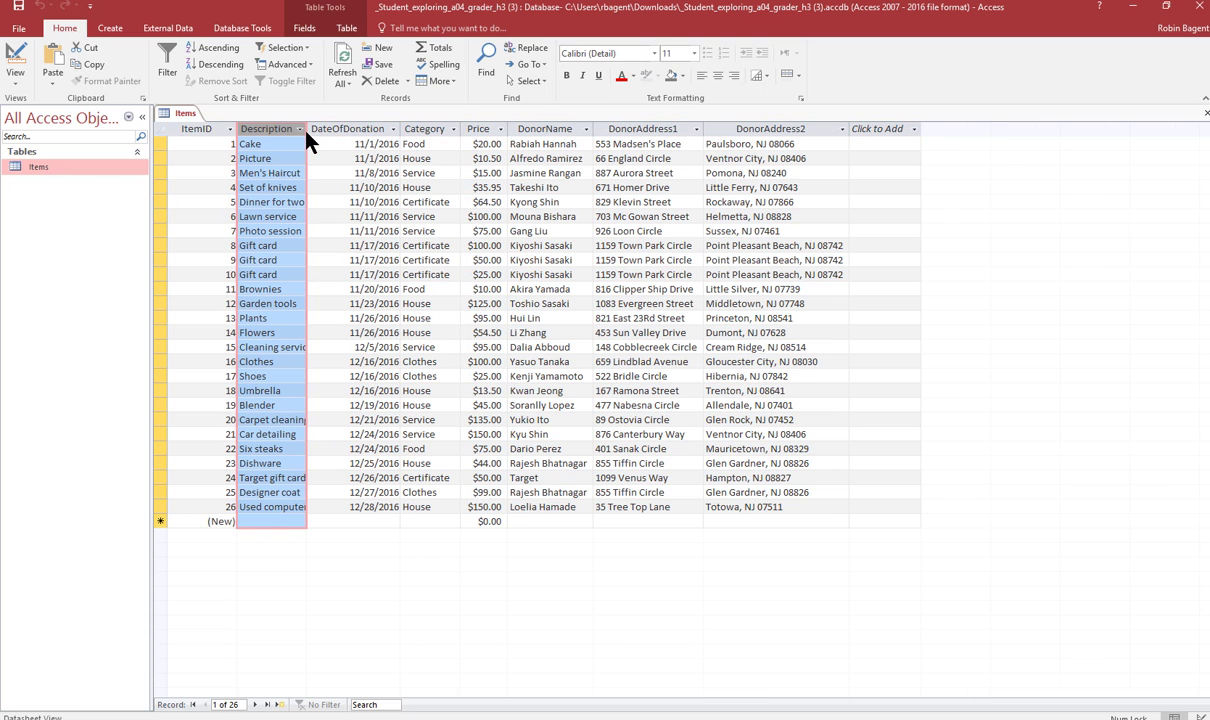
{"action": "double_click", "coordinate": [307, 128]}
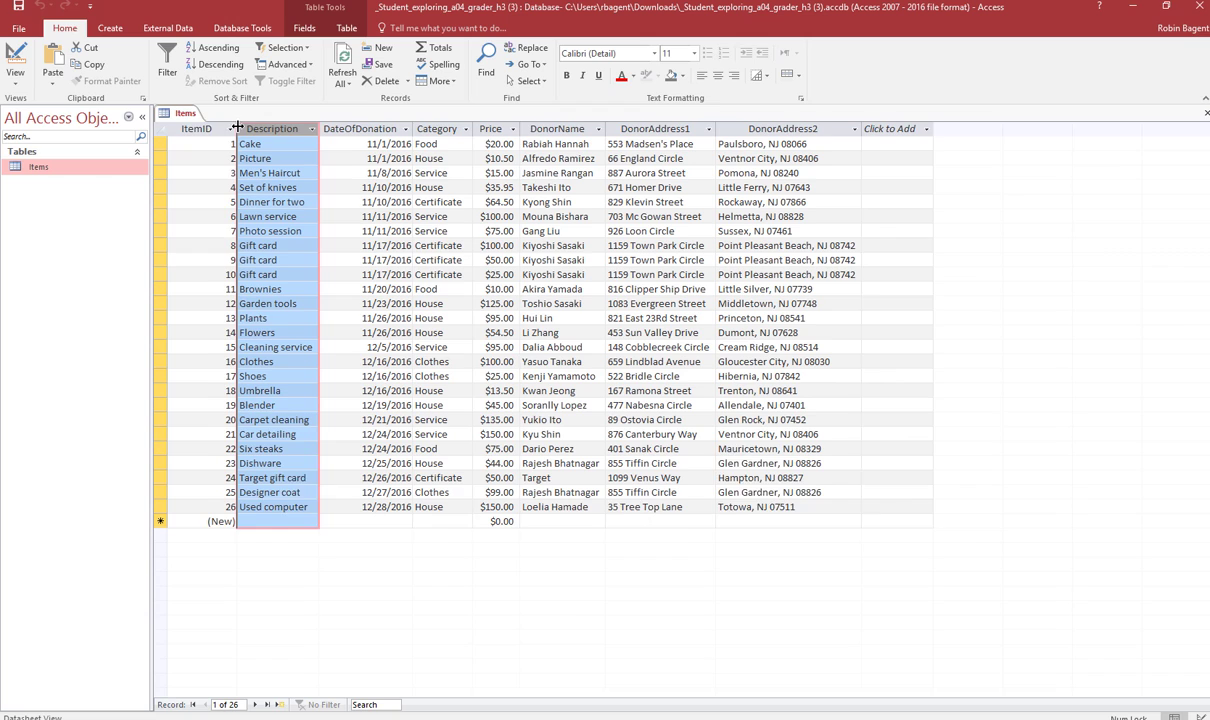
{"action": "double_click", "coordinate": [236, 128]}
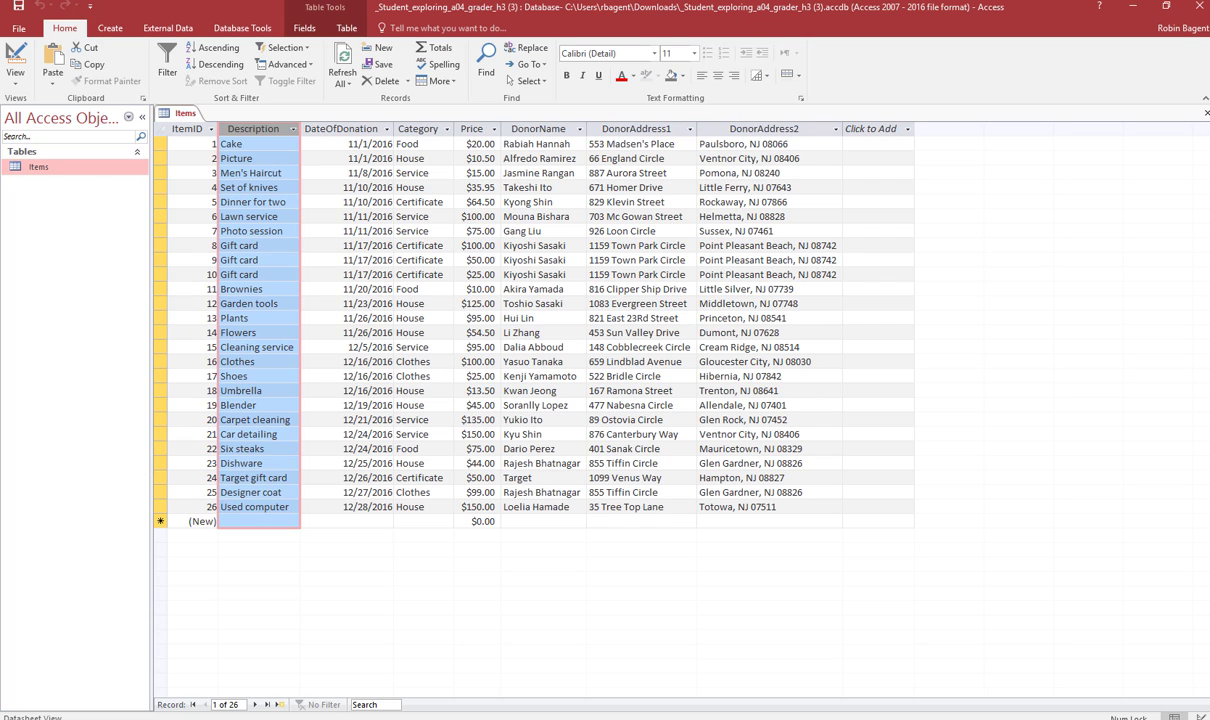
Close the Items table.
{"action": "right_click", "coordinate": [190, 117]}
{"action": "left_click", "coordinate": [183, 112]}
{"action": "right_click", "coordinate": [180, 119]}
{"action": "left_click", "coordinate": [212, 145]}
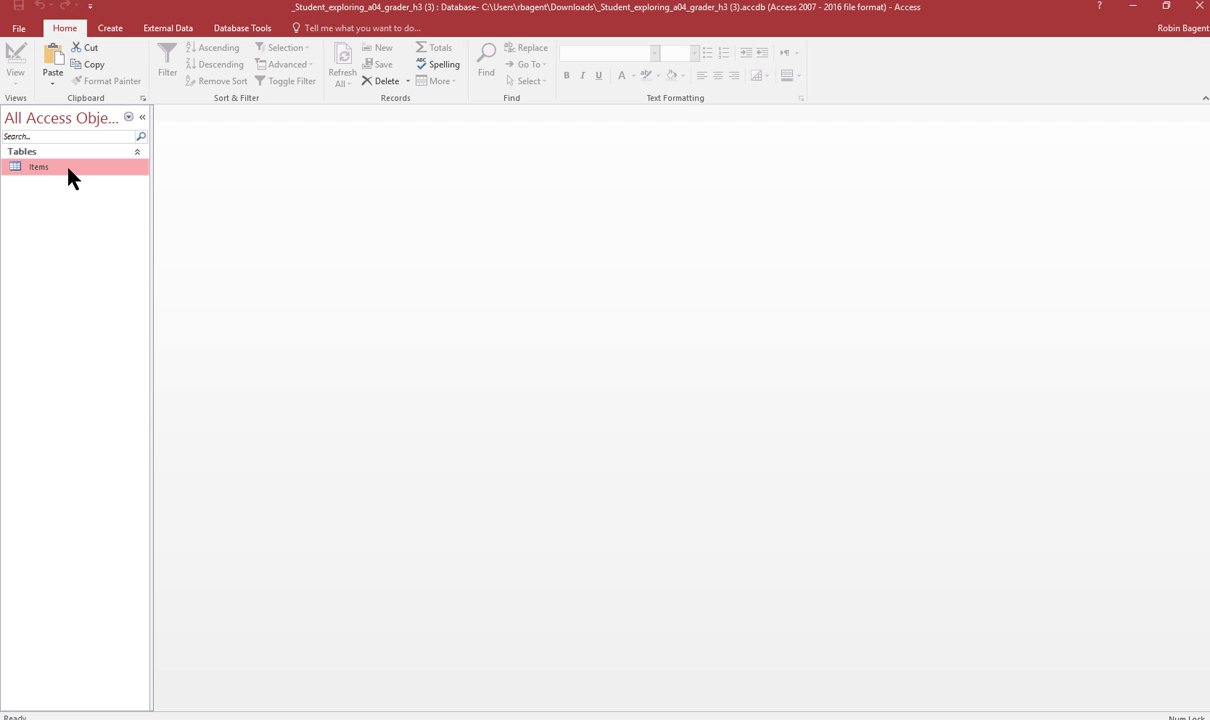
Build a quick form from the Items table with Create > Form.
{"action": "left_click", "coordinate": [110, 30]}
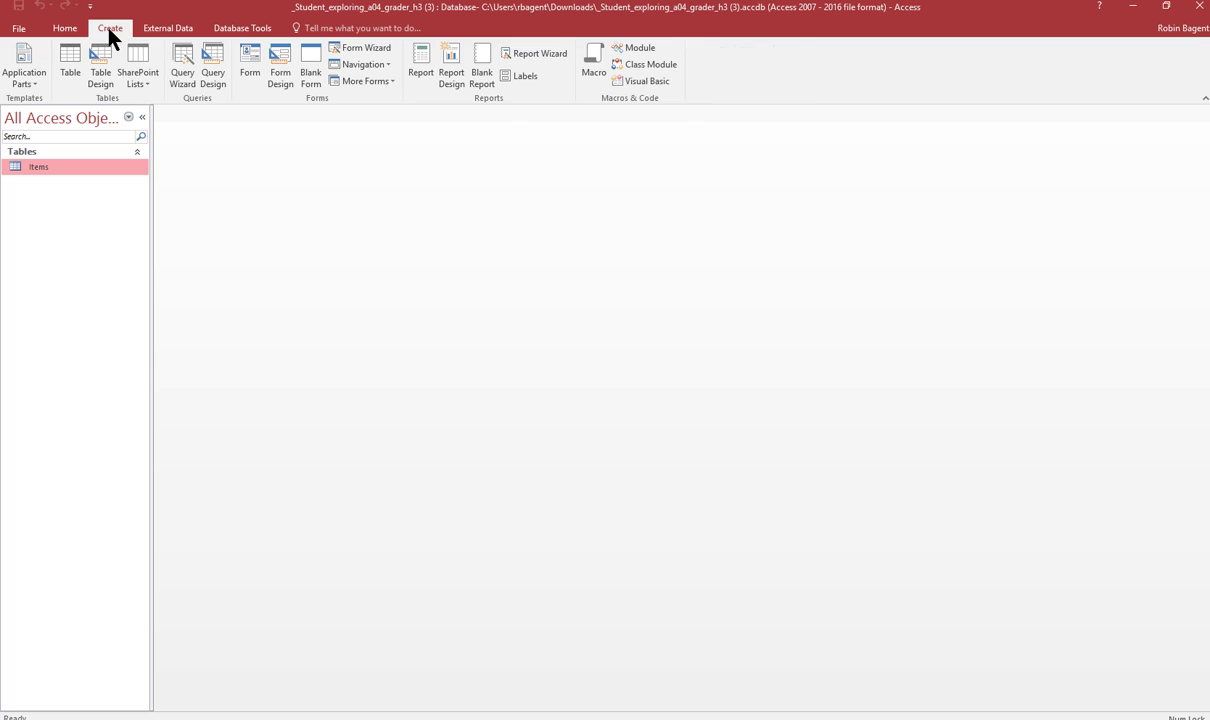
{"action": "left_click", "coordinate": [249, 72]}
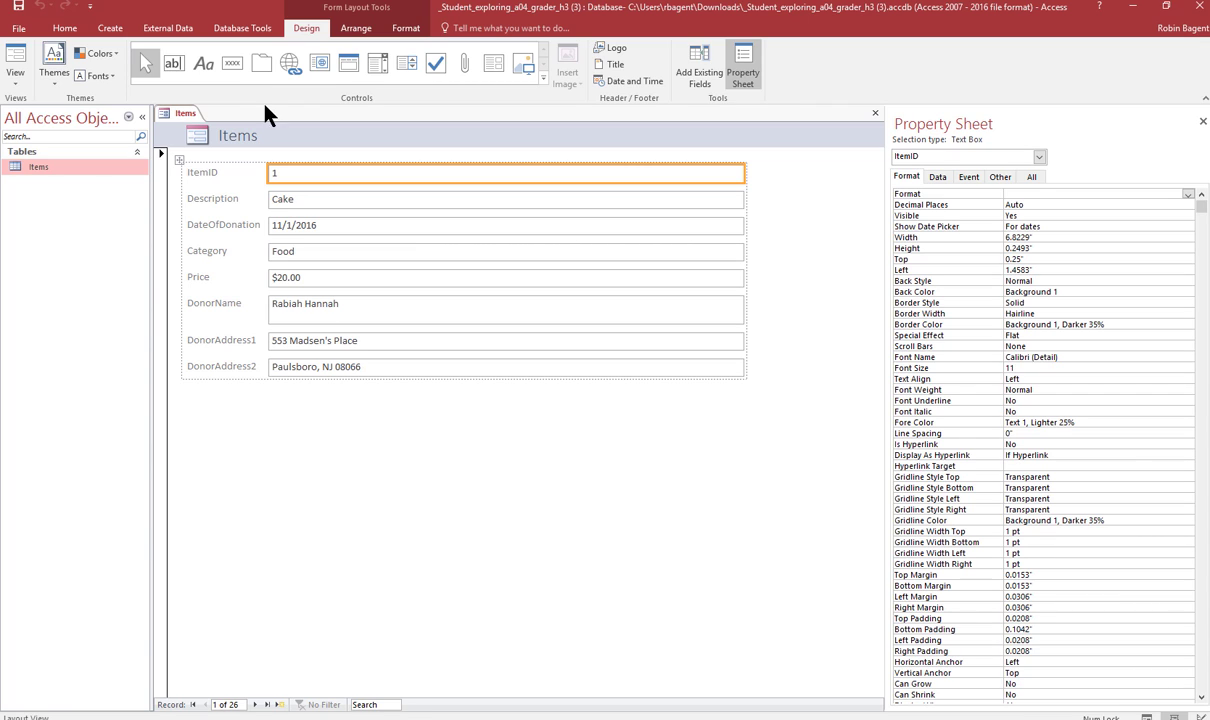
Select all controls on the Items form and apply the Tabular layout.
{"action": "left_click", "coordinate": [180, 161]}
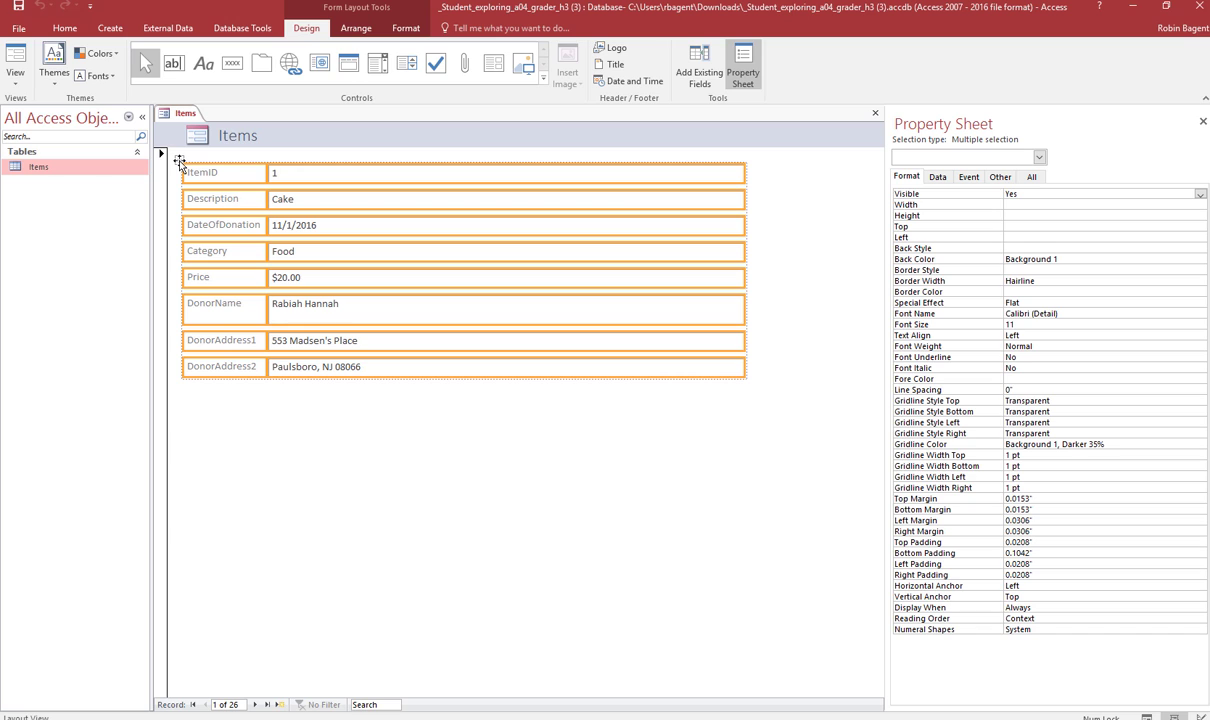
{"action": "left_click", "coordinate": [355, 29]}
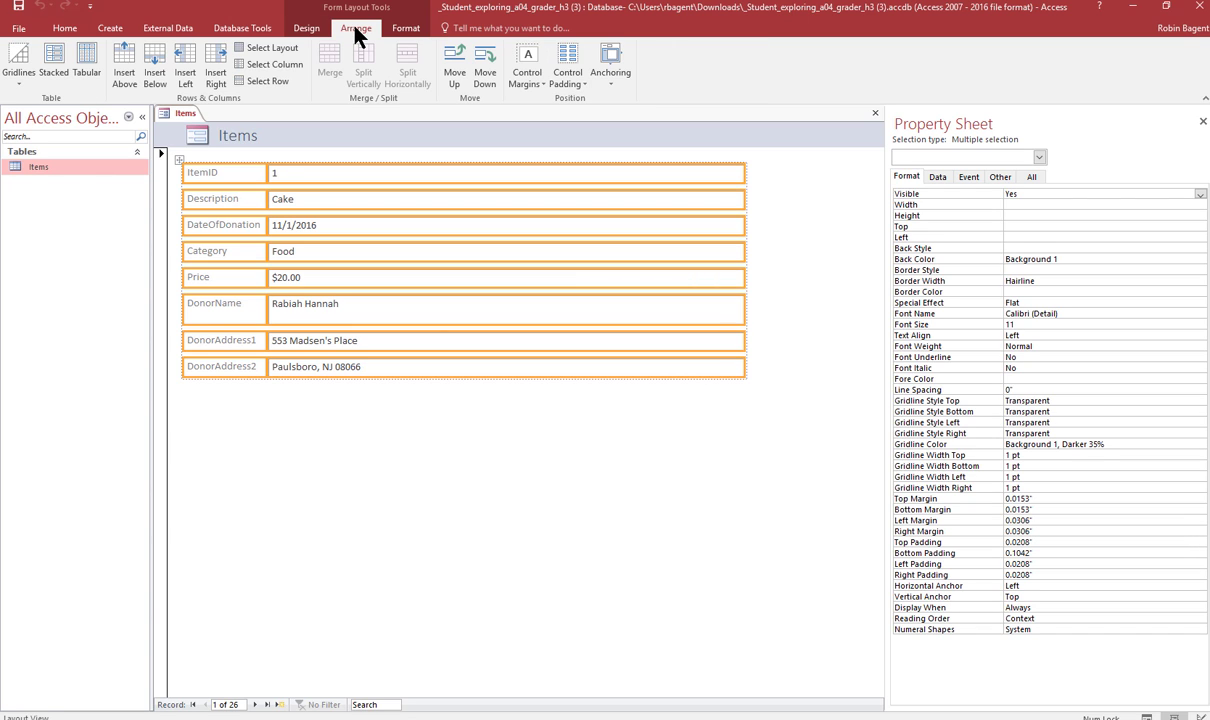
{"action": "left_click", "coordinate": [87, 64]}
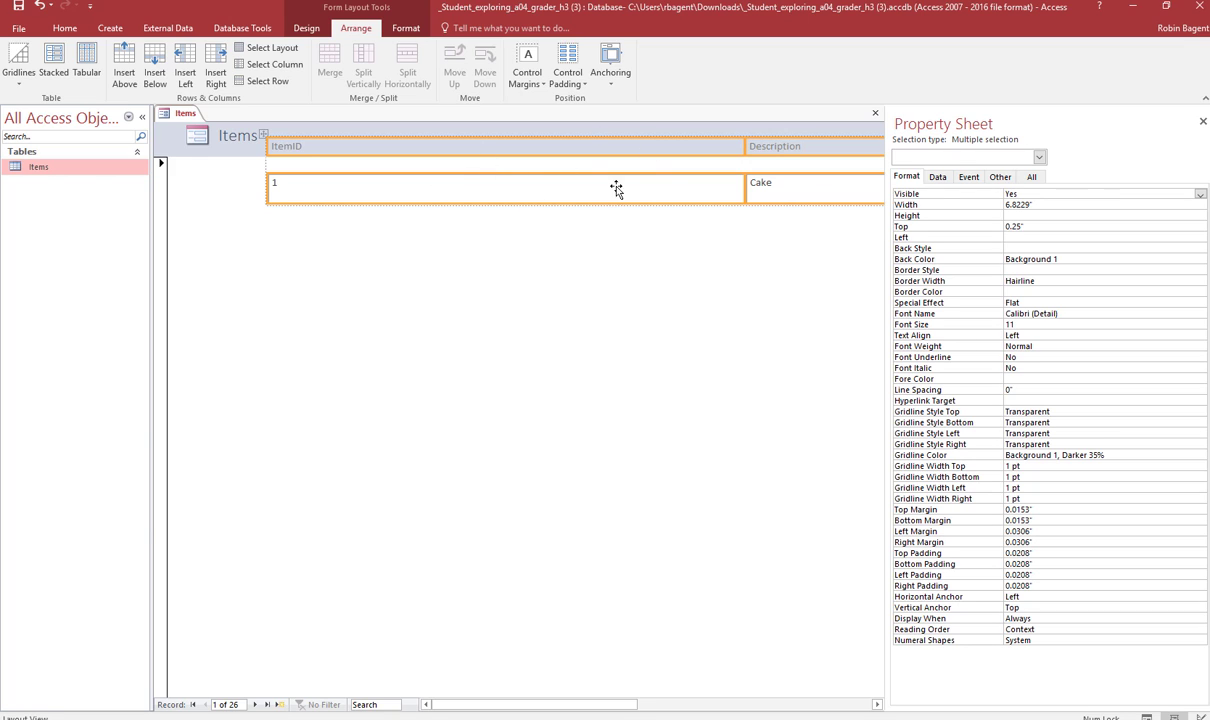
Set the ItemID and Category text box widths to 0.75 inch in the Property Sheet.
{"action": "left_click", "coordinate": [1040, 157]}
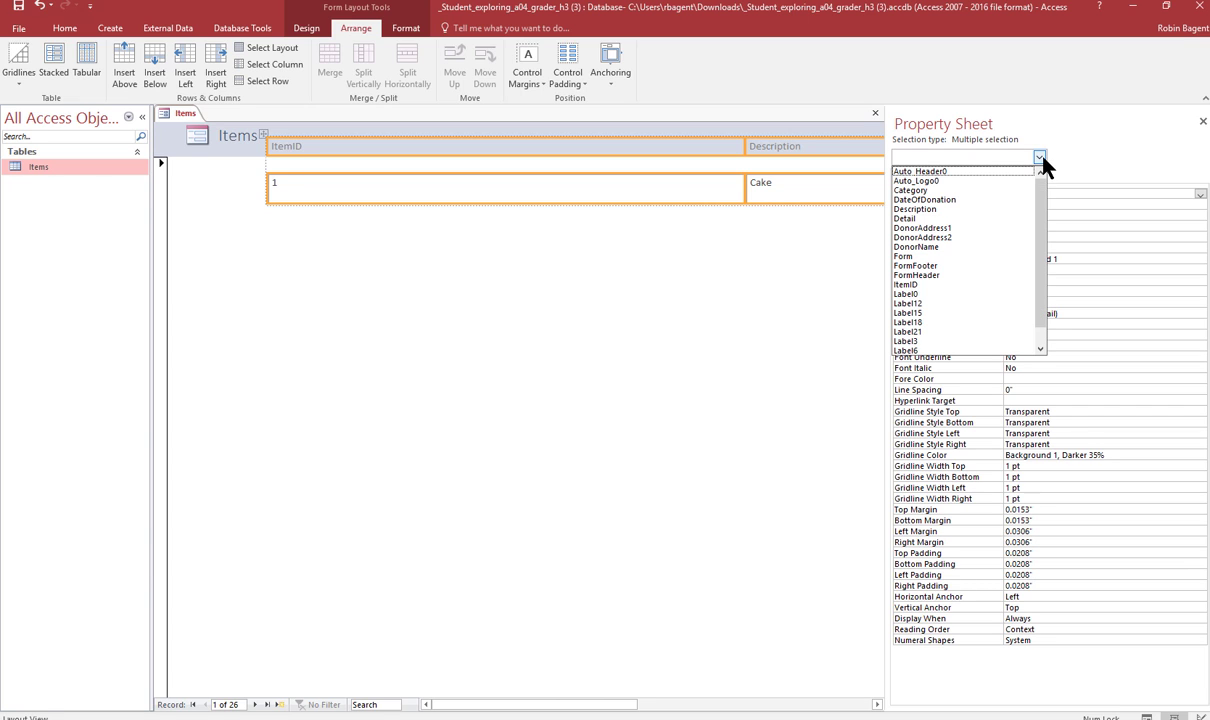
{"action": "left_click", "coordinate": [922, 289]}
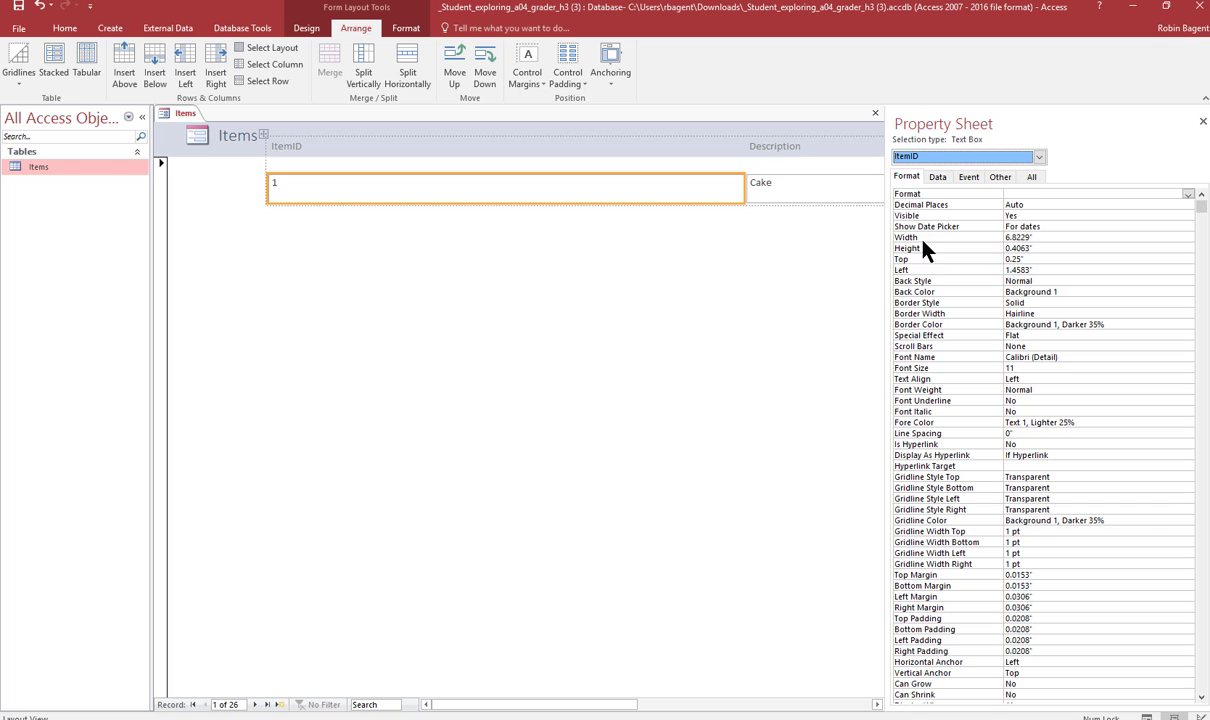
{"action": "left_click", "coordinate": [990, 237]}
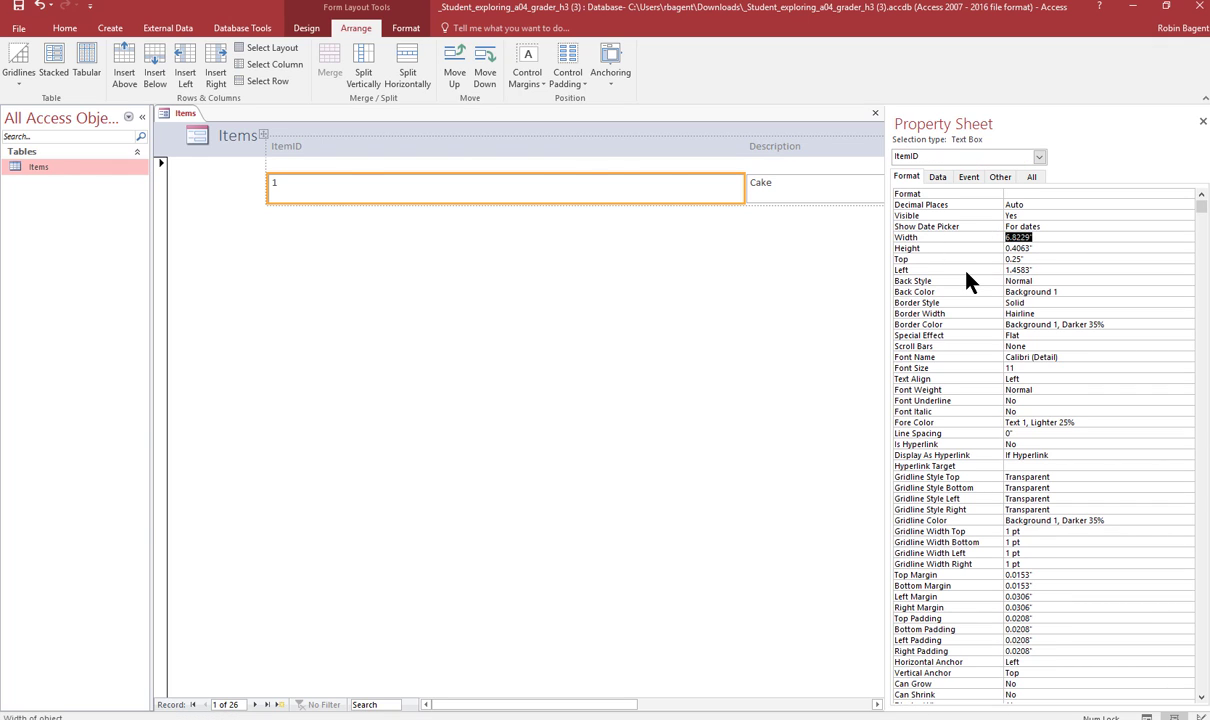
{"action": "type", "text": ".75"}
{"action": "left_click", "coordinate": [1038, 157]}
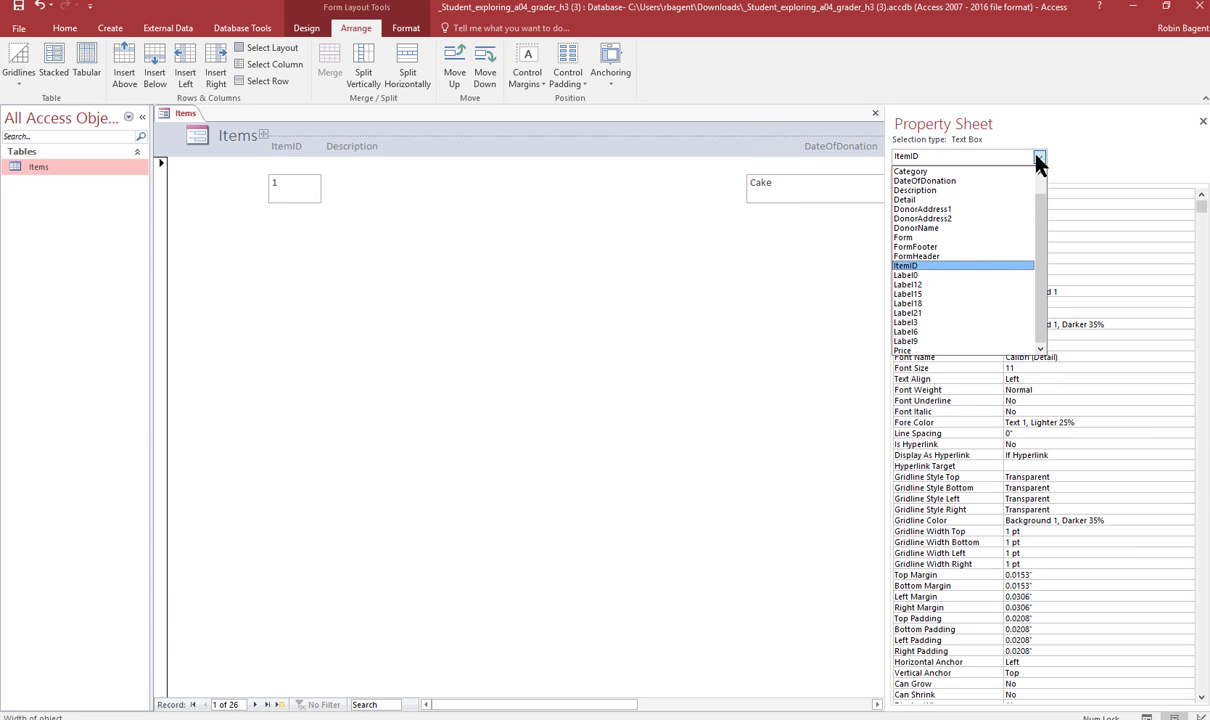
{"action": "left_click", "coordinate": [981, 172]}
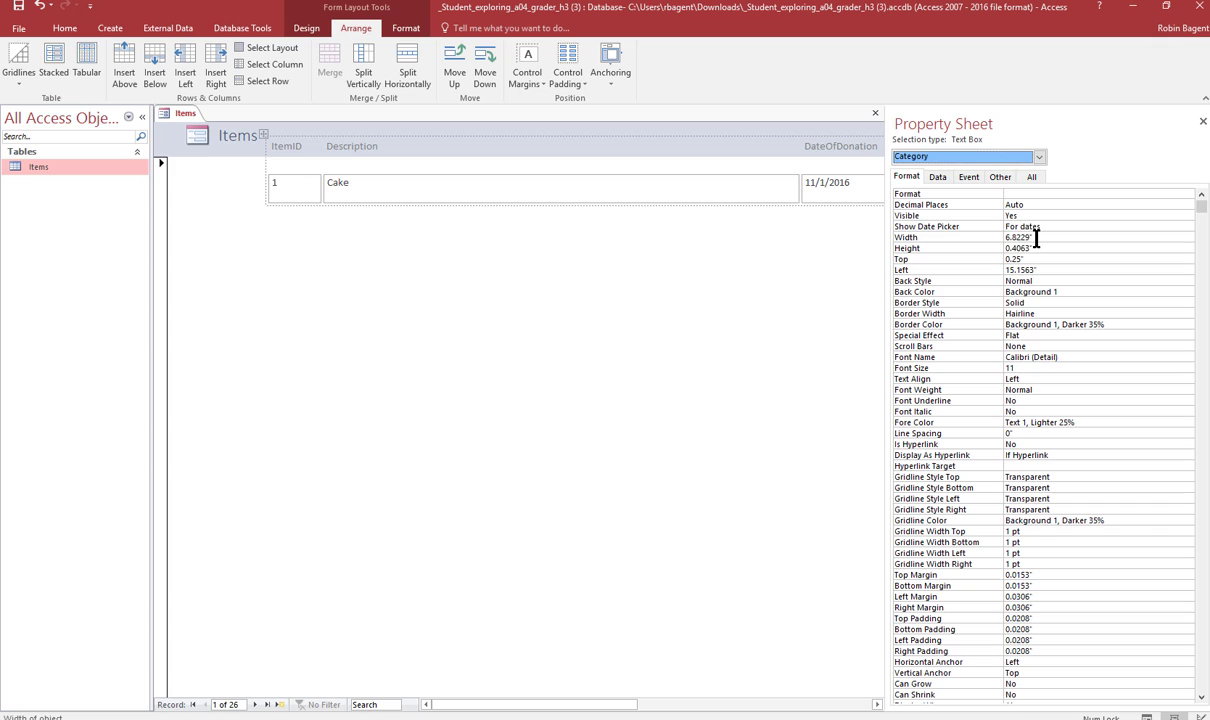
{"action": "double_click", "coordinate": [1036, 238]}
{"action": "key", "text": "BackSpace"}
{"action": "type", "text": ".75"}
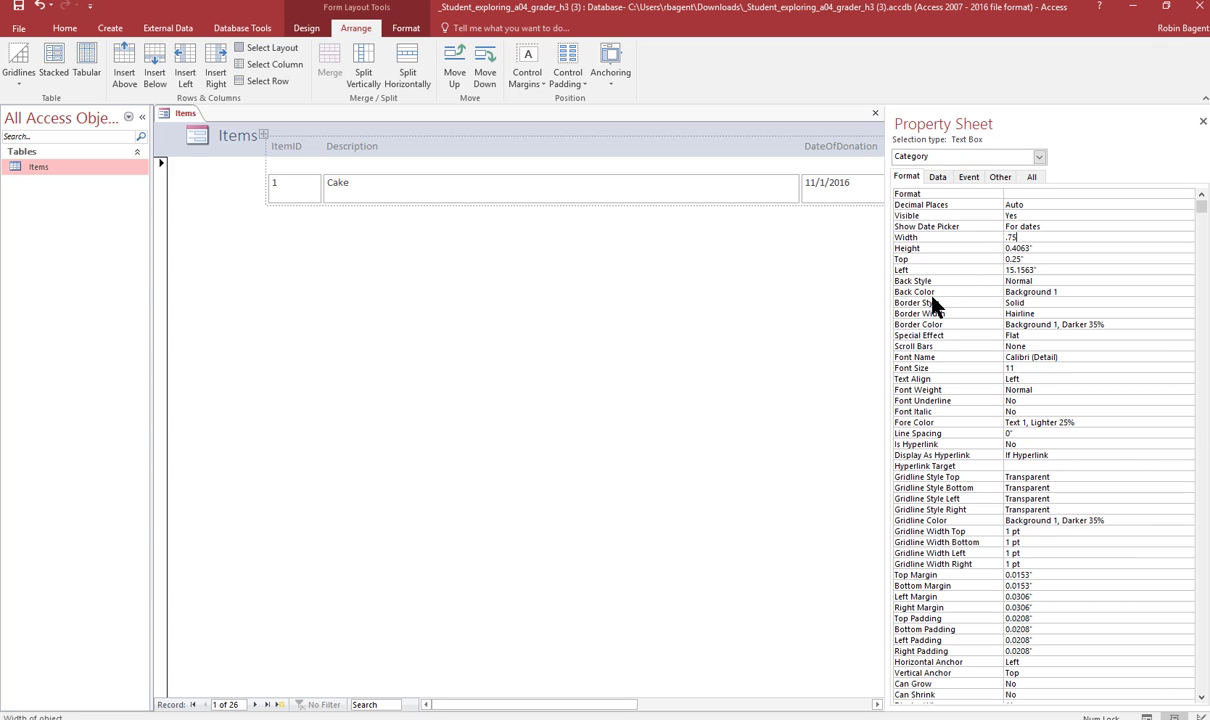
{"action": "left_click", "coordinate": [1039, 156]}
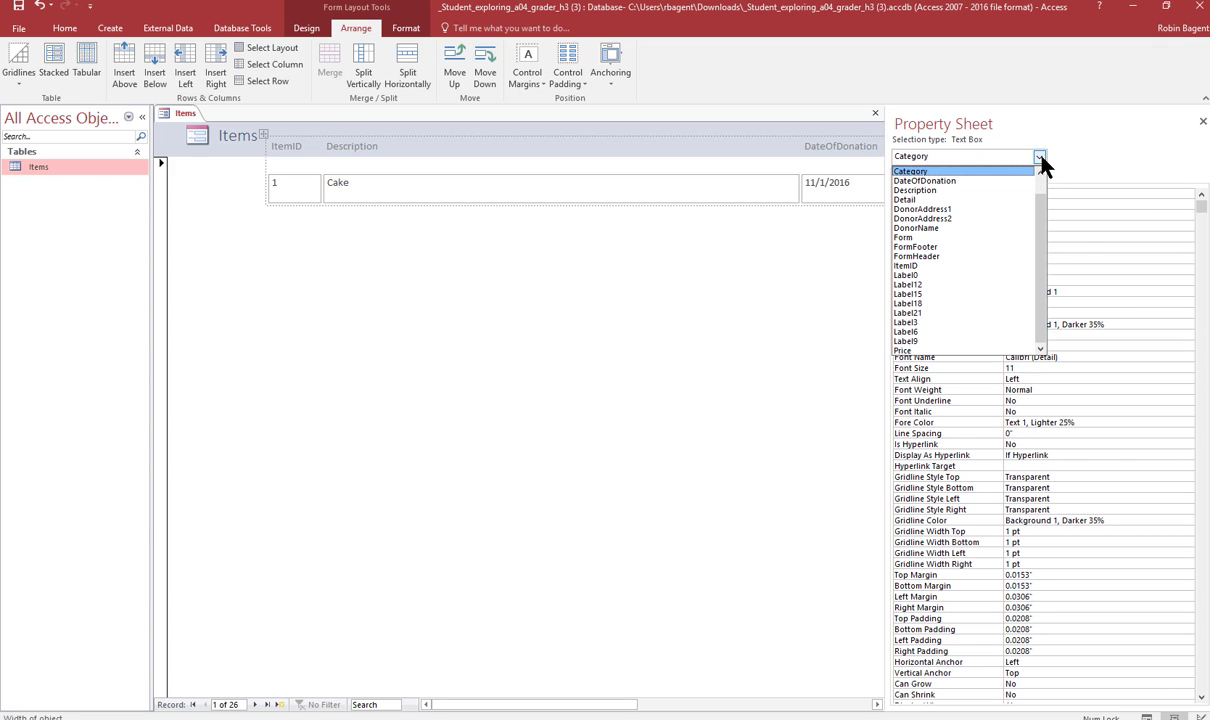
Set the Price text box width to 0.75 inch.
{"action": "left_click", "coordinate": [973, 350]}
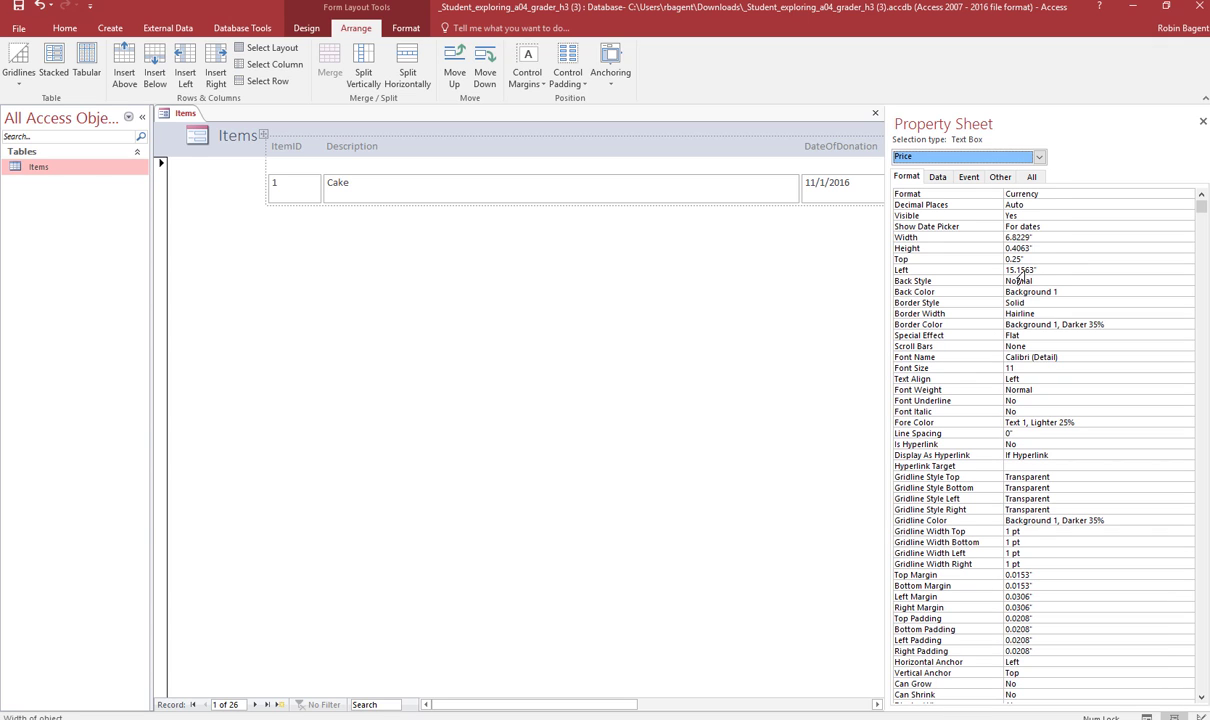
{"action": "left_click", "coordinate": [973, 236]}
{"action": "type", "text": ".75"}
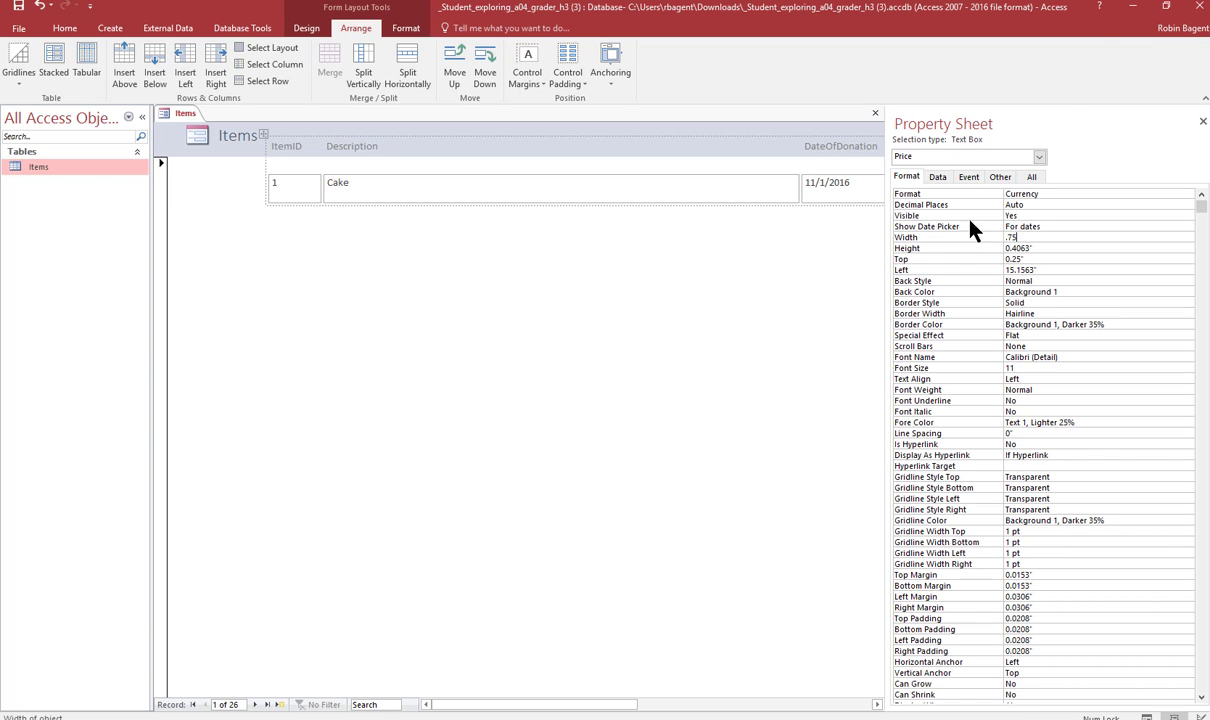
{"action": "left_click", "coordinate": [1039, 157]}
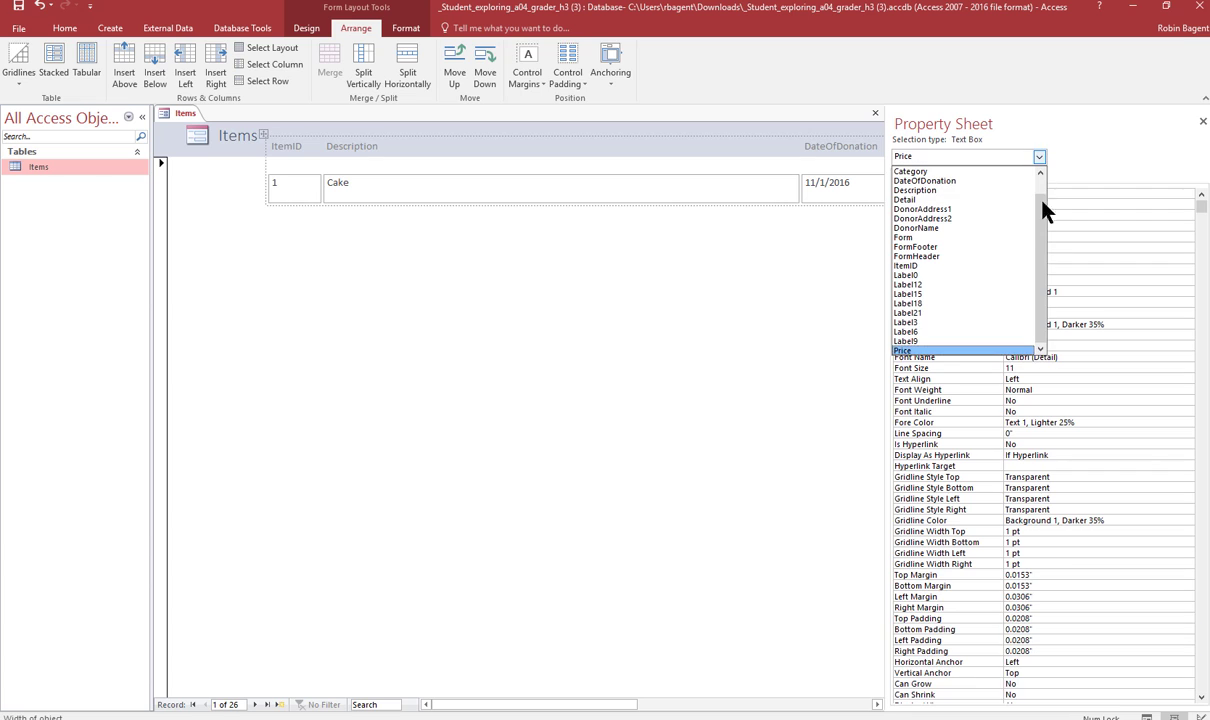
Set the DateOfDonation and Description widths to 1.3 inches.
{"action": "scroll", "coordinate": [1045, 189], "scroll_direction": "up", "scroll_amount": 1}
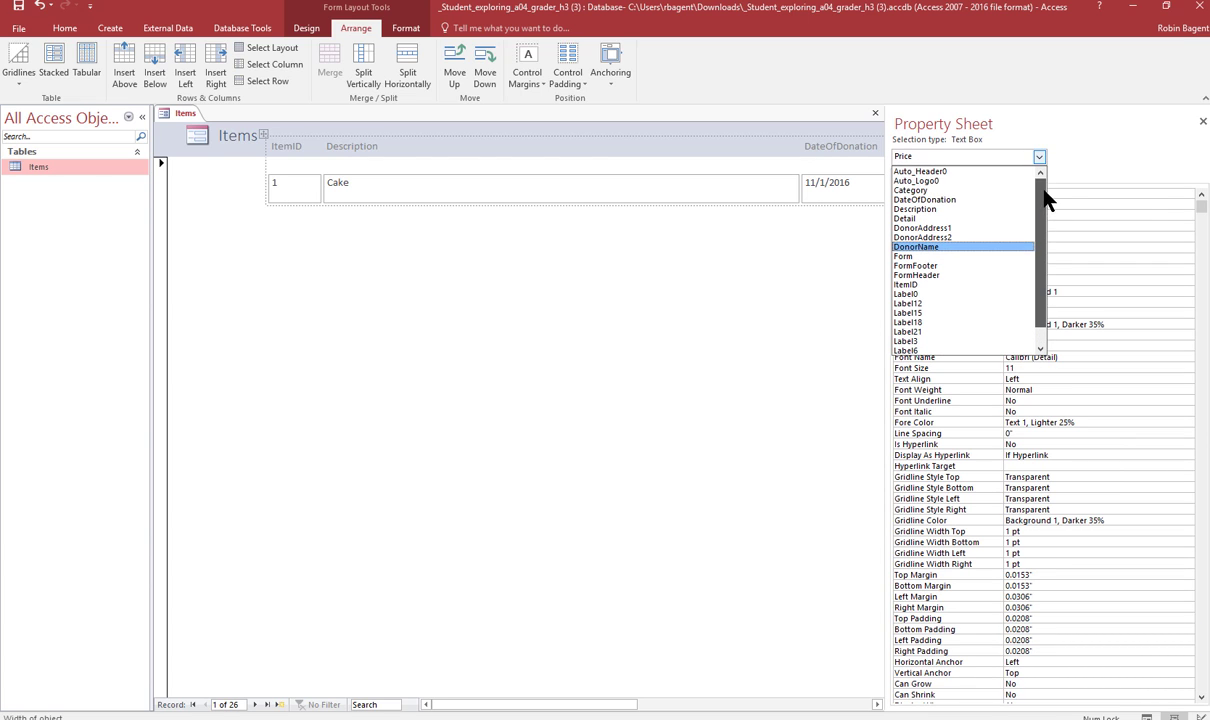
{"action": "left_click", "coordinate": [985, 200]}
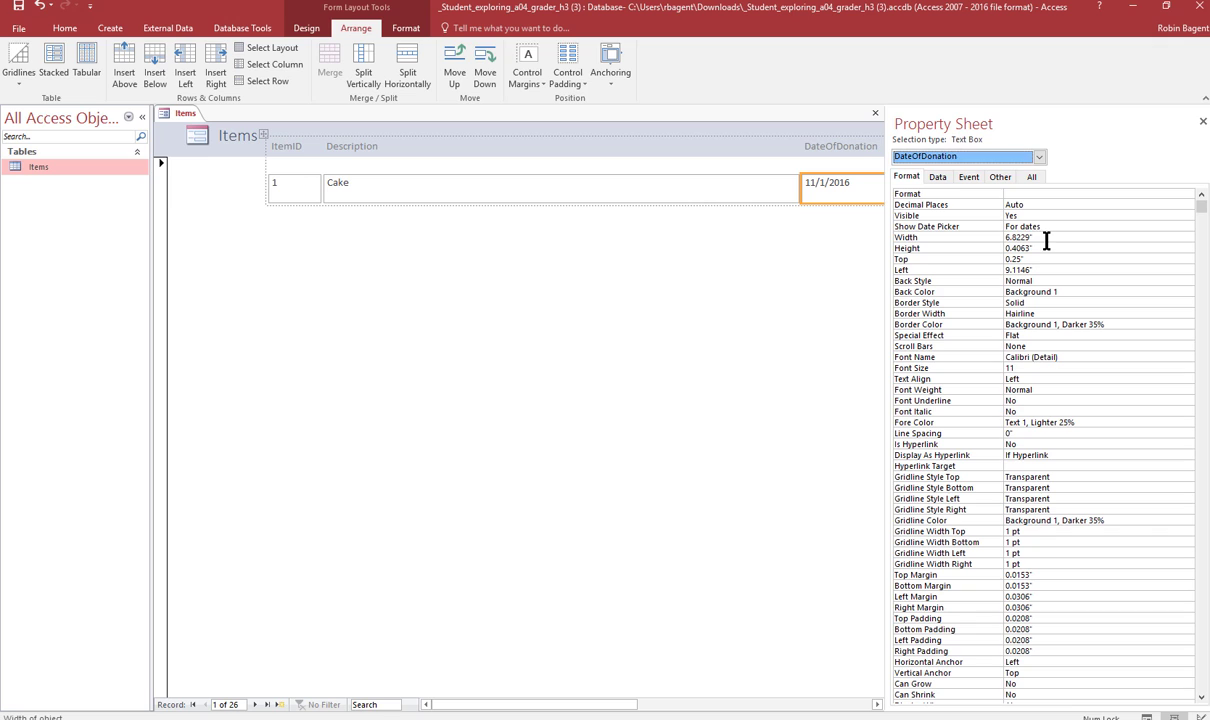
{"action": "left_click", "coordinate": [978, 237]}
{"action": "type", "text": "1.3"}
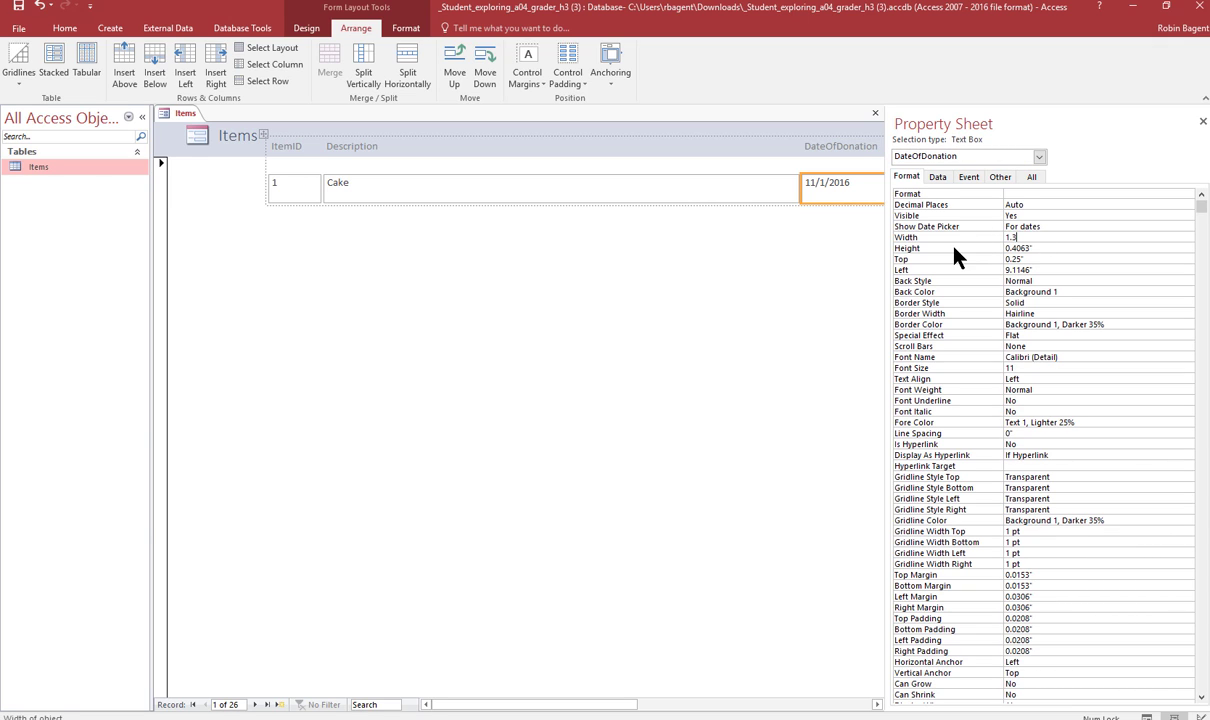
{"action": "left_click", "coordinate": [1039, 157]}
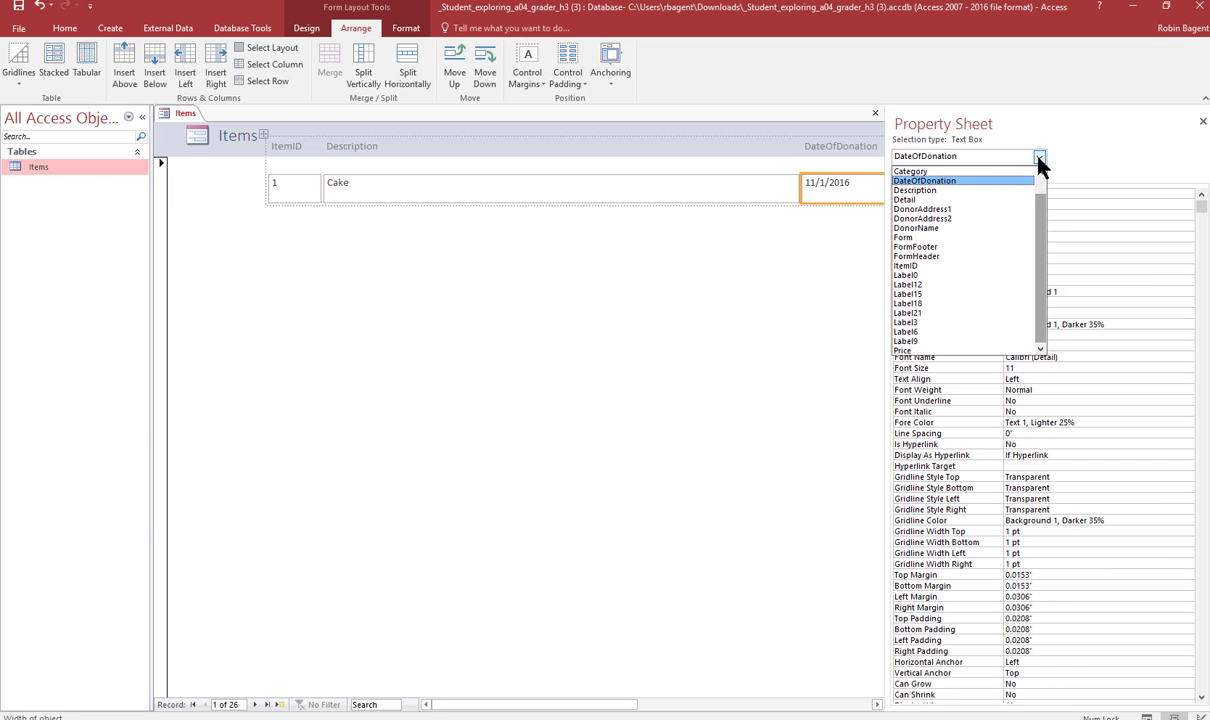
{"action": "left_click", "coordinate": [998, 191]}
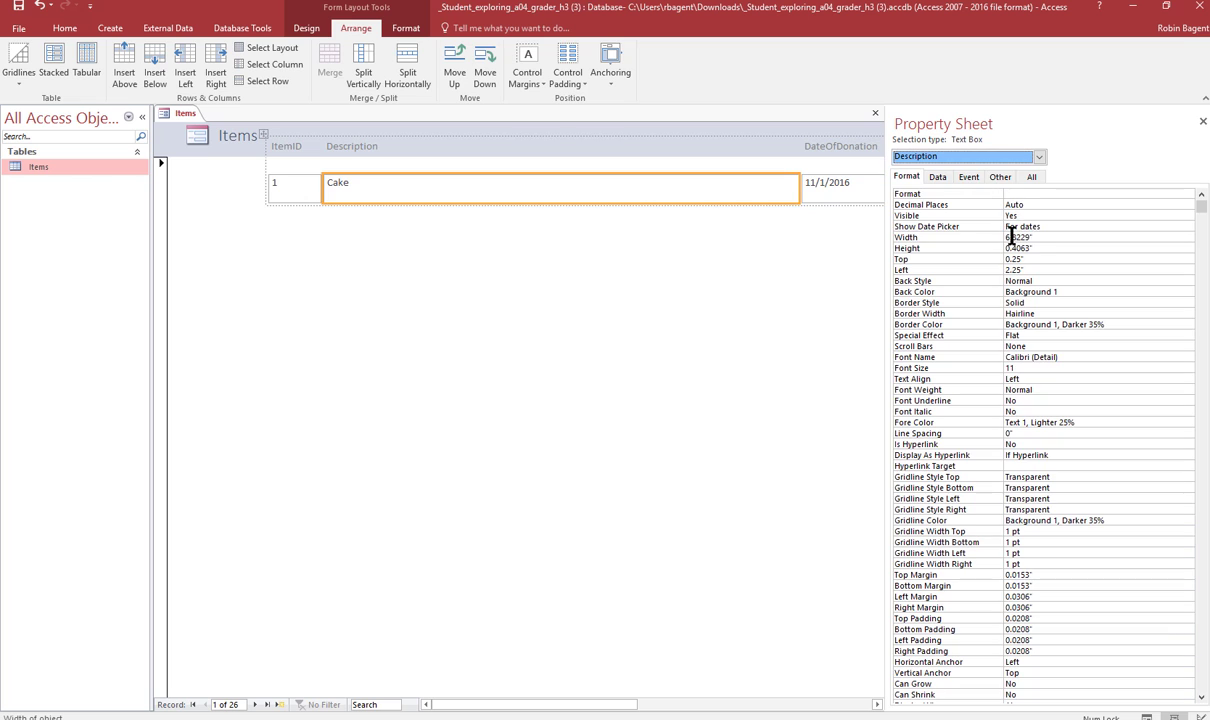
{"action": "left_click", "coordinate": [980, 240]}
{"action": "type", "text": "1.3"}
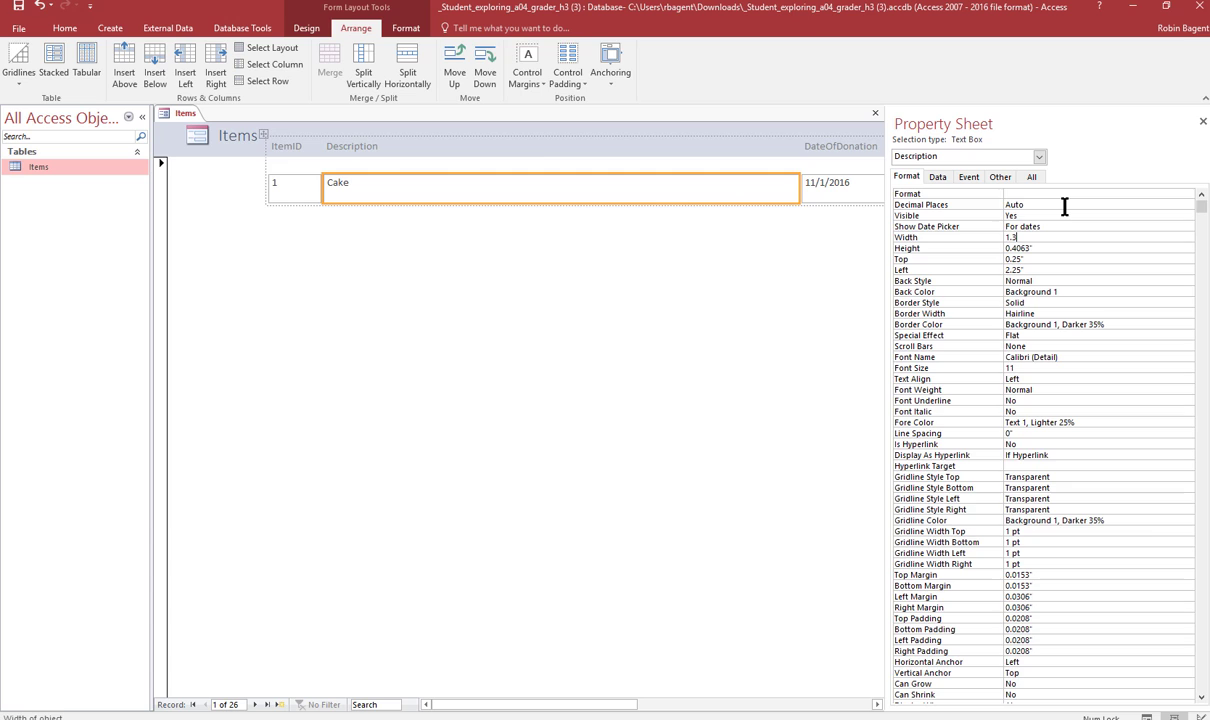
{"action": "key", "text": "Return"}
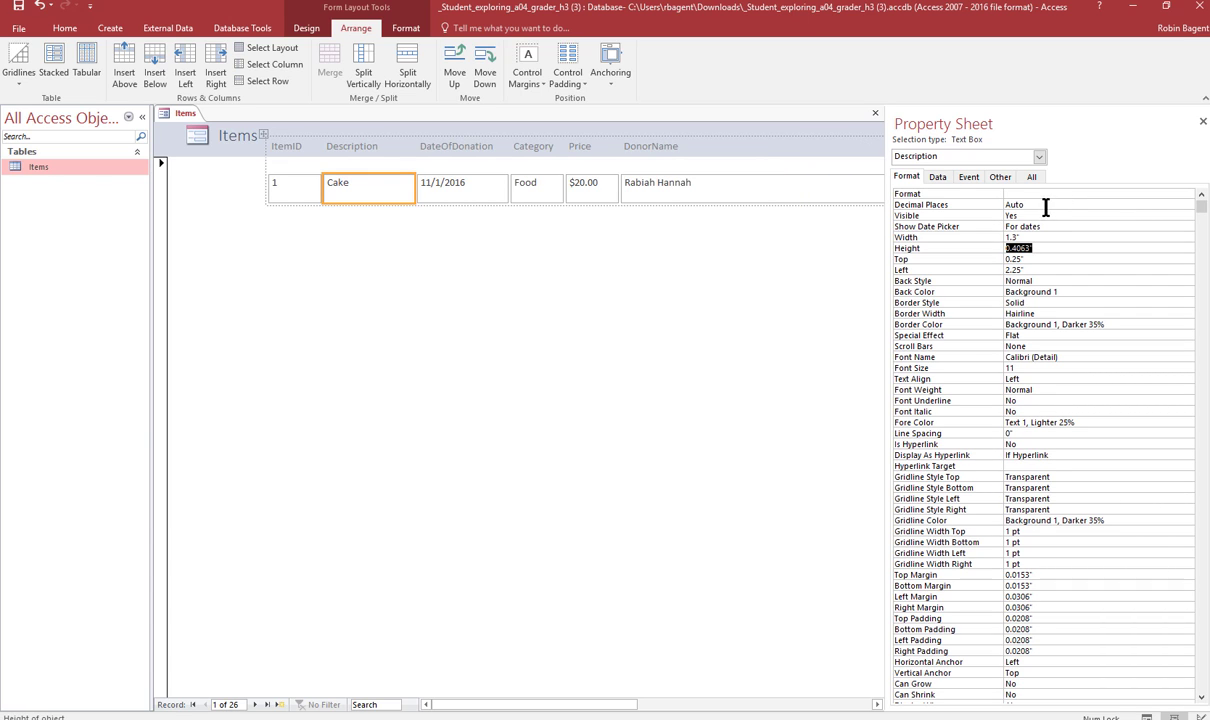
Set the DonorName and DonorAddress1 widths to 1.3 inches.
{"action": "left_click", "coordinate": [1040, 157]}
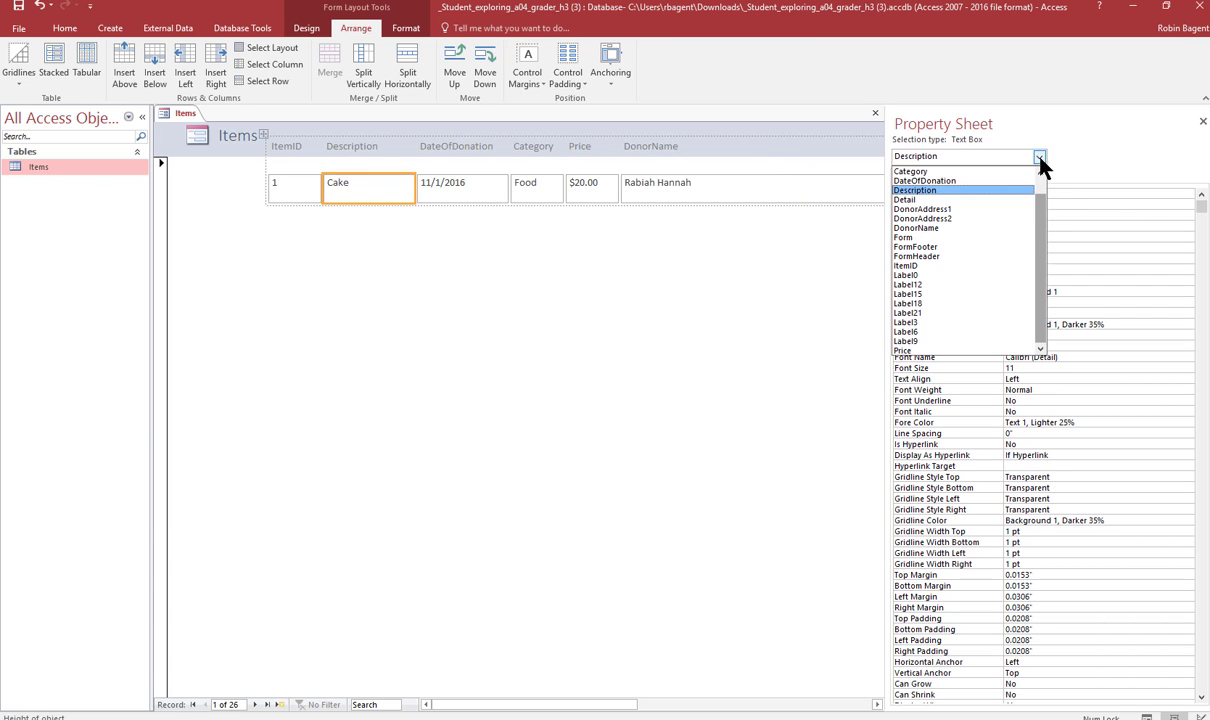
{"action": "left_click", "coordinate": [1010, 228]}
{"action": "left_click", "coordinate": [976, 238]}
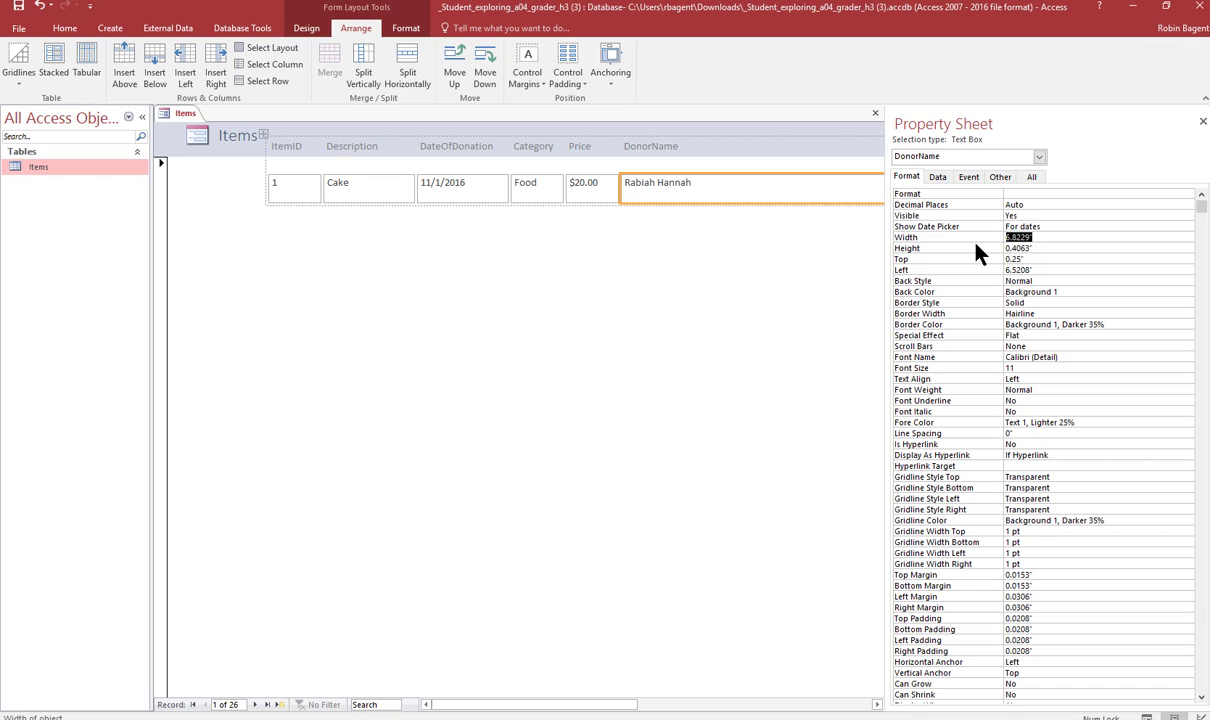
{"action": "type", "text": "1.3"}
{"action": "key", "text": "Return"}
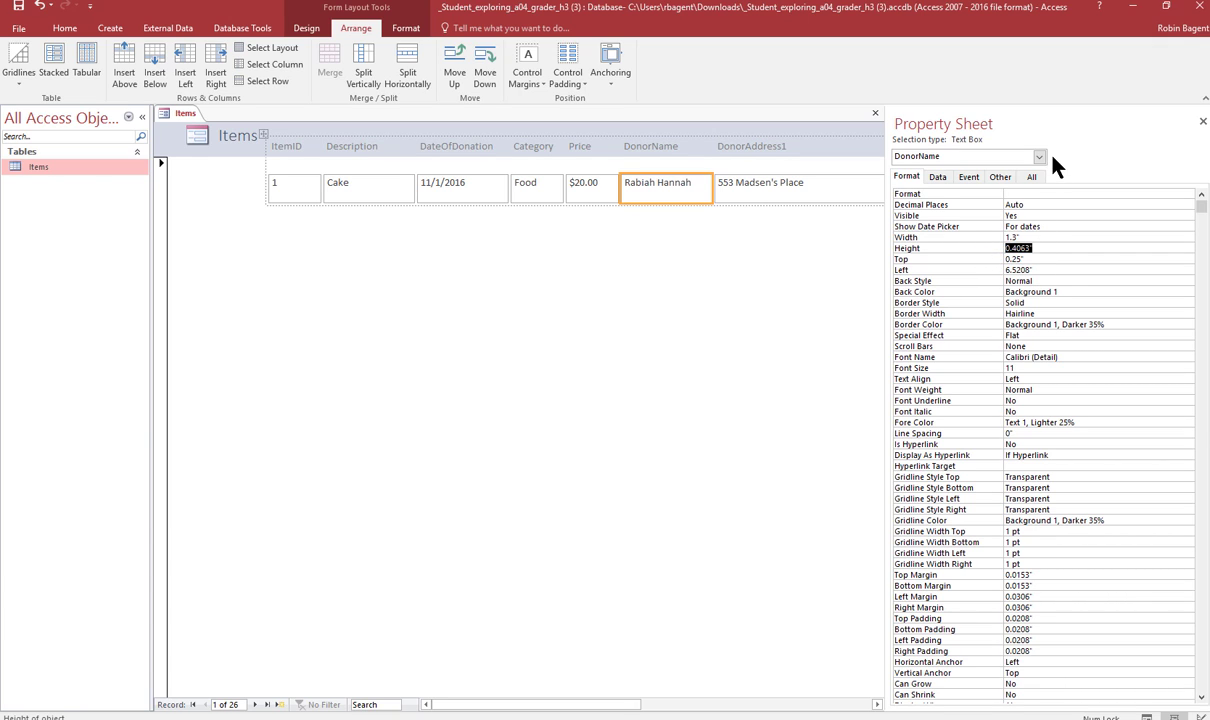
{"action": "left_click", "coordinate": [1039, 157]}
{"action": "left_click", "coordinate": [990, 224]}
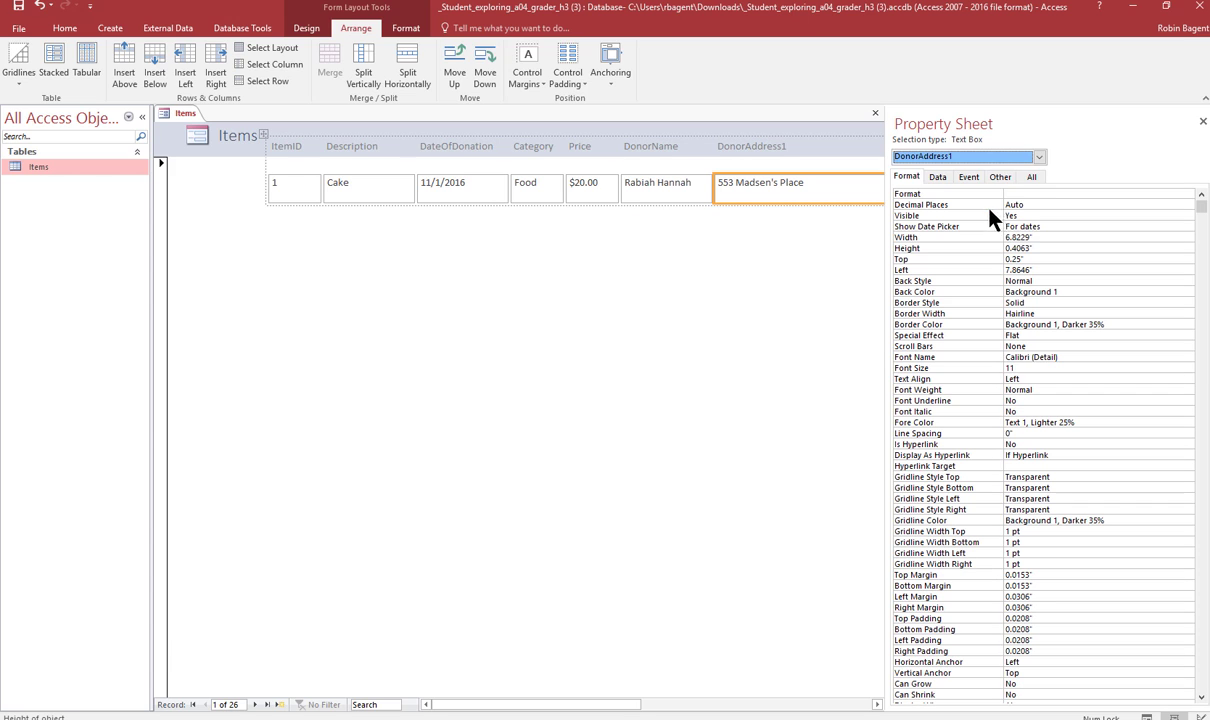
{"action": "left_click", "coordinate": [950, 238]}
{"action": "type", "text": "1.3"}
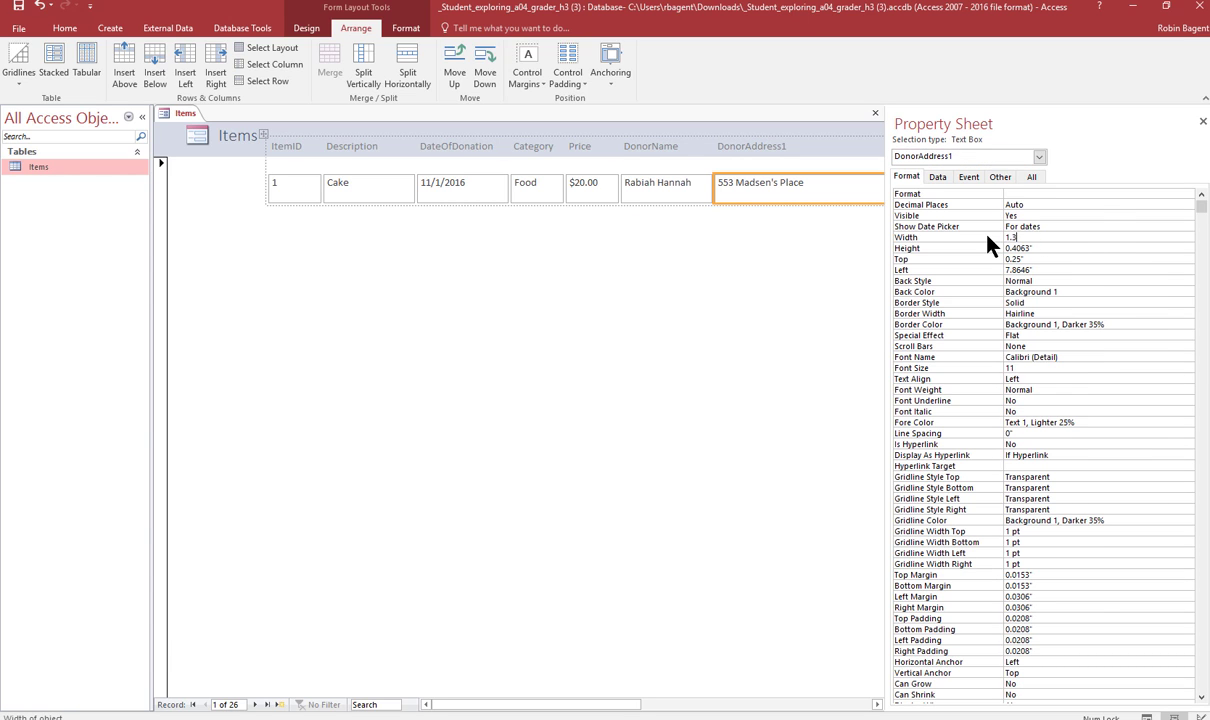
{"action": "key", "text": "Tab"}
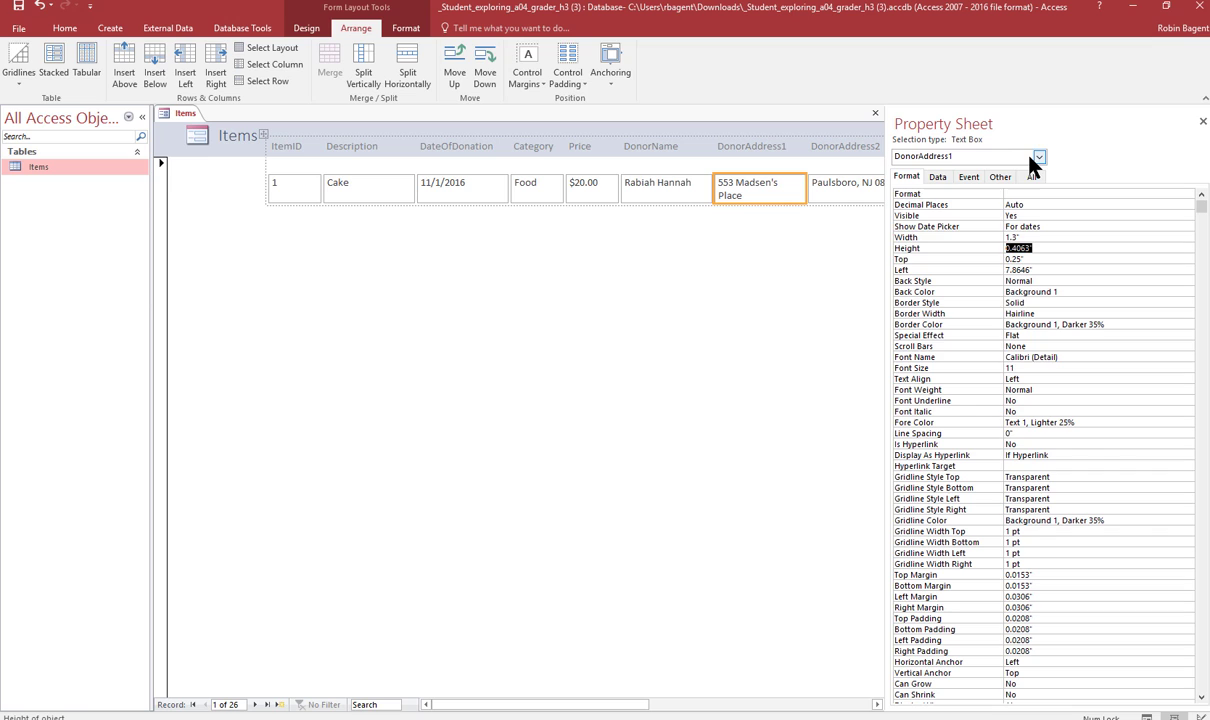
Set the DonorAddress2 width to 1.3 inches.
{"action": "left_click", "coordinate": [1039, 157]}
{"action": "left_click", "coordinate": [989, 226]}
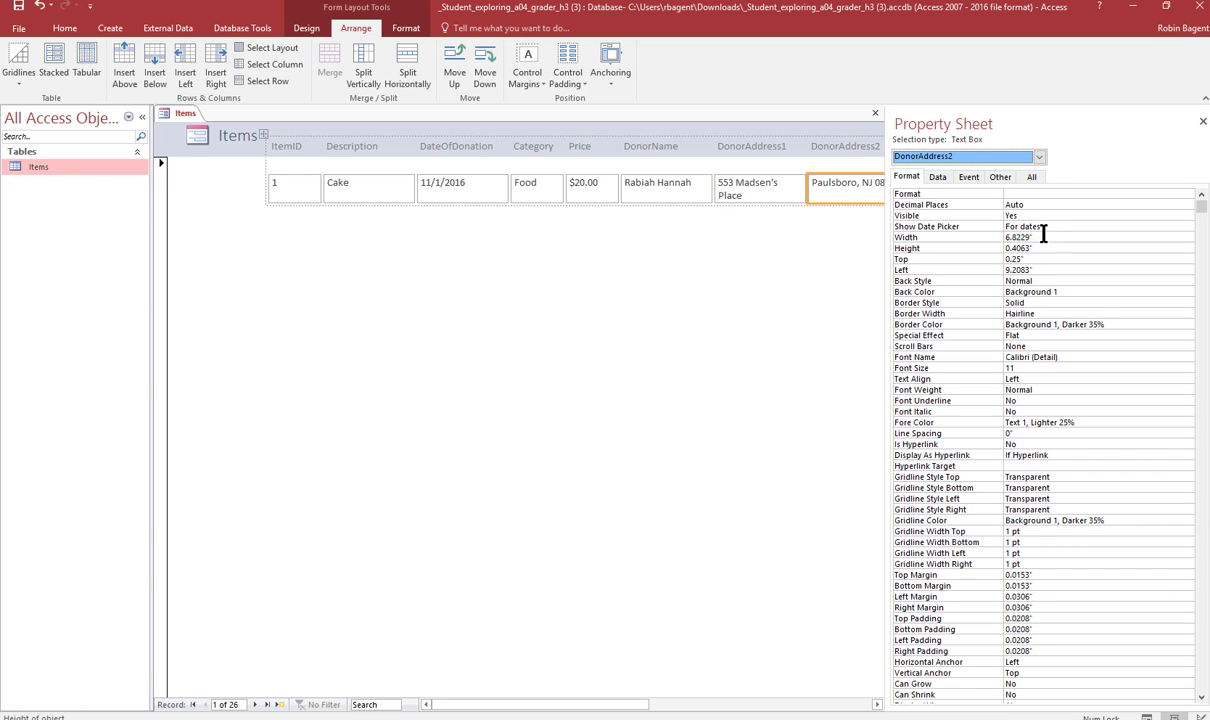
{"action": "left_click", "coordinate": [995, 237]}
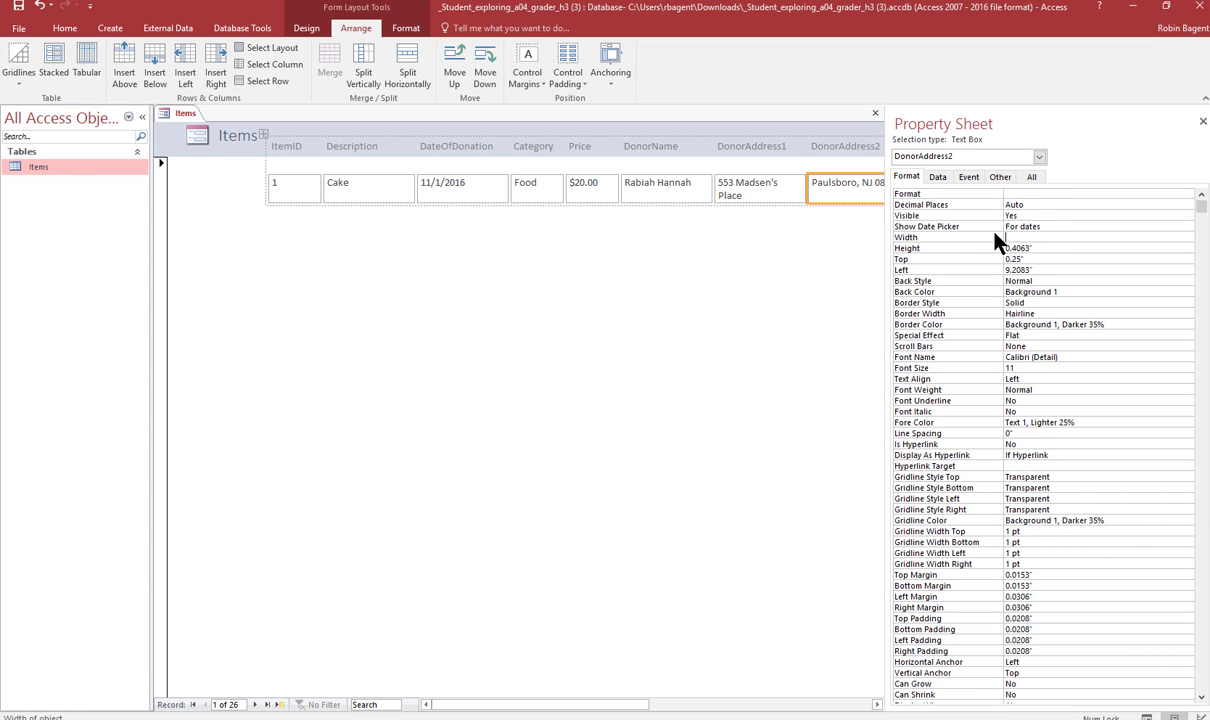
{"action": "type", "text": "1.3"}
{"action": "key", "text": "Return"}
Adjust the form layout and change the header title from 'Items' to 'Items for Auction'.
{"action": "mouse_move", "coordinate": [515, 710]}
{"action": "left_mouse_down"}
{"action": "mouse_move", "coordinate": [554, 710]}
{"action": "mouse_move", "coordinate": [535, 710]}
{"action": "left_mouse_up"}
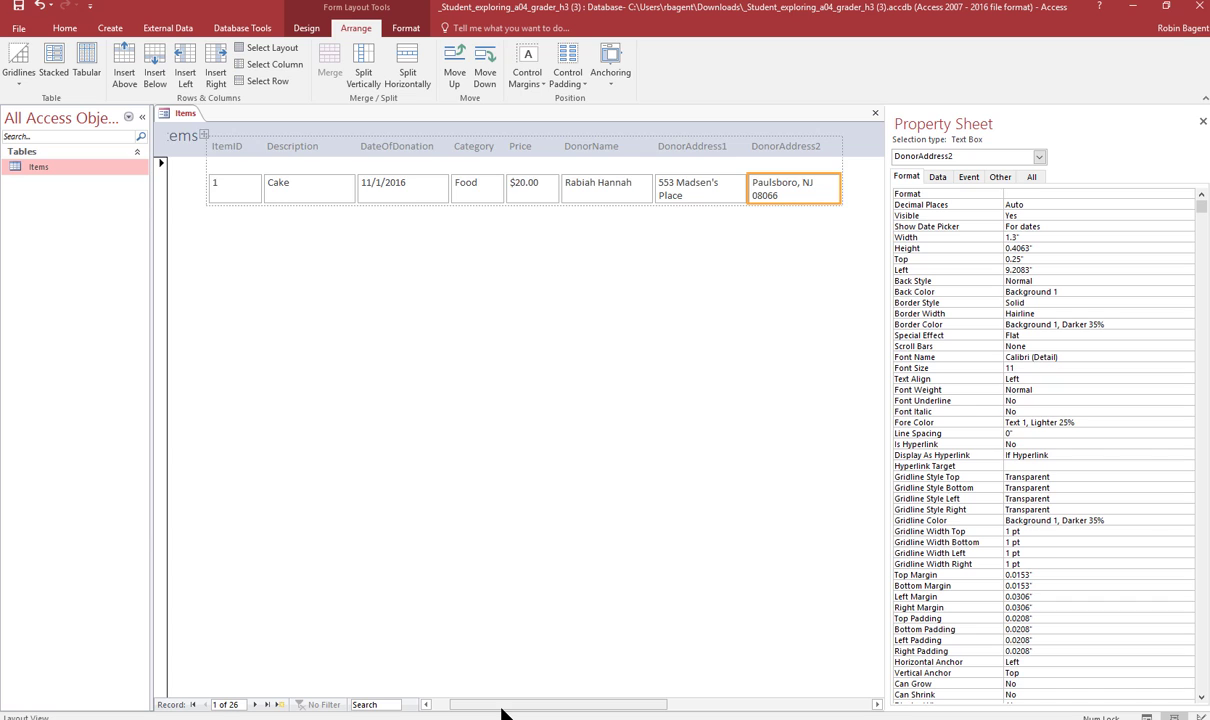
{"action": "left_click_drag", "start_coordinate": [500, 704], "coordinate": [462, 704]}
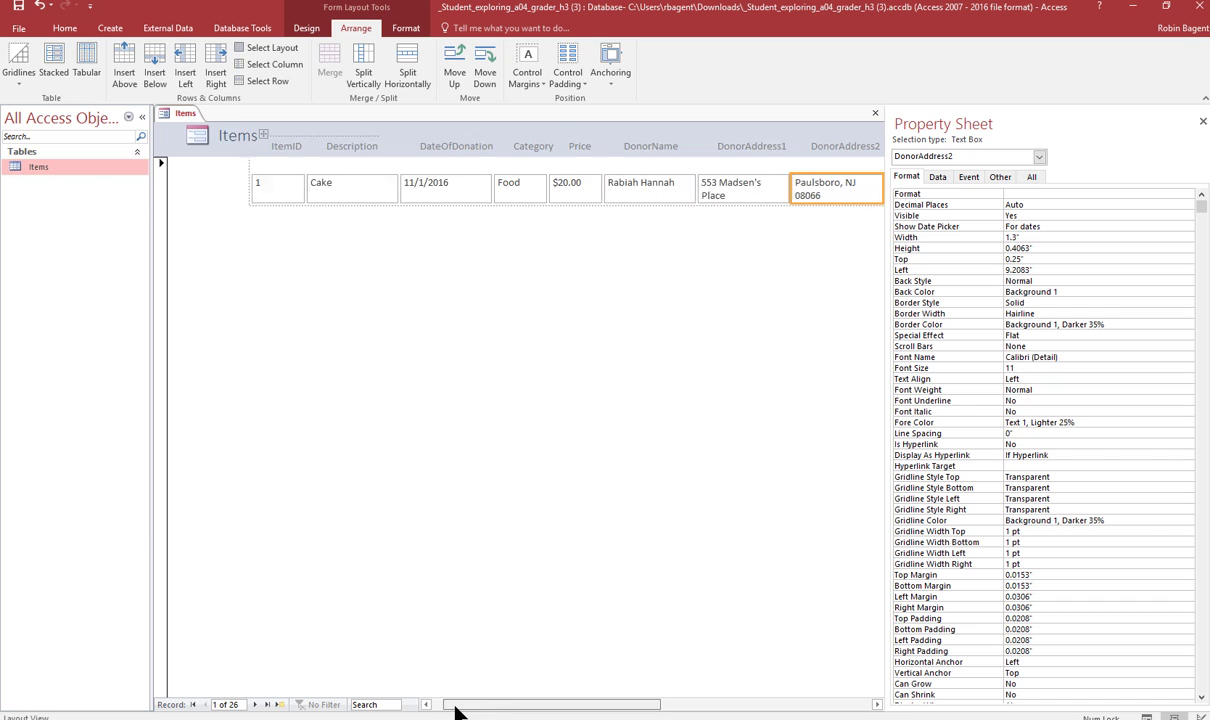
{"action": "left_click", "coordinate": [238, 140]}
{"action": "left_click_drag", "start_coordinate": [256, 132], "coordinate": [184, 132]}
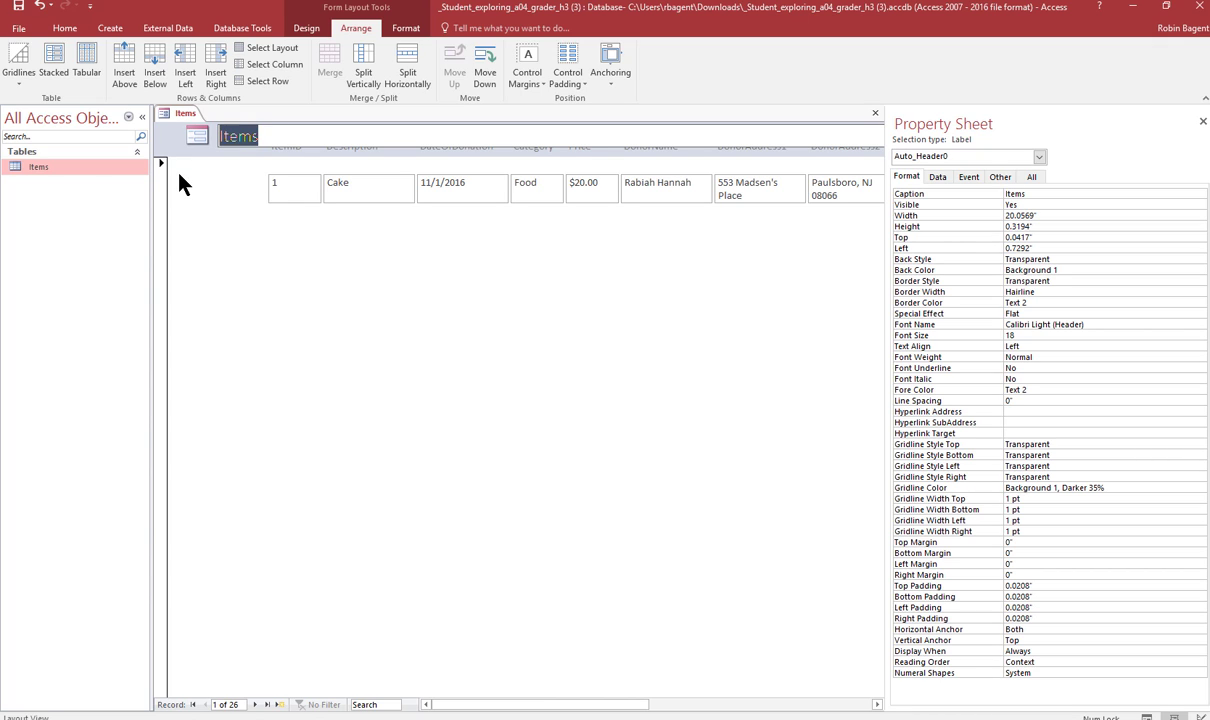
{"action": "type", "text": "Item"}
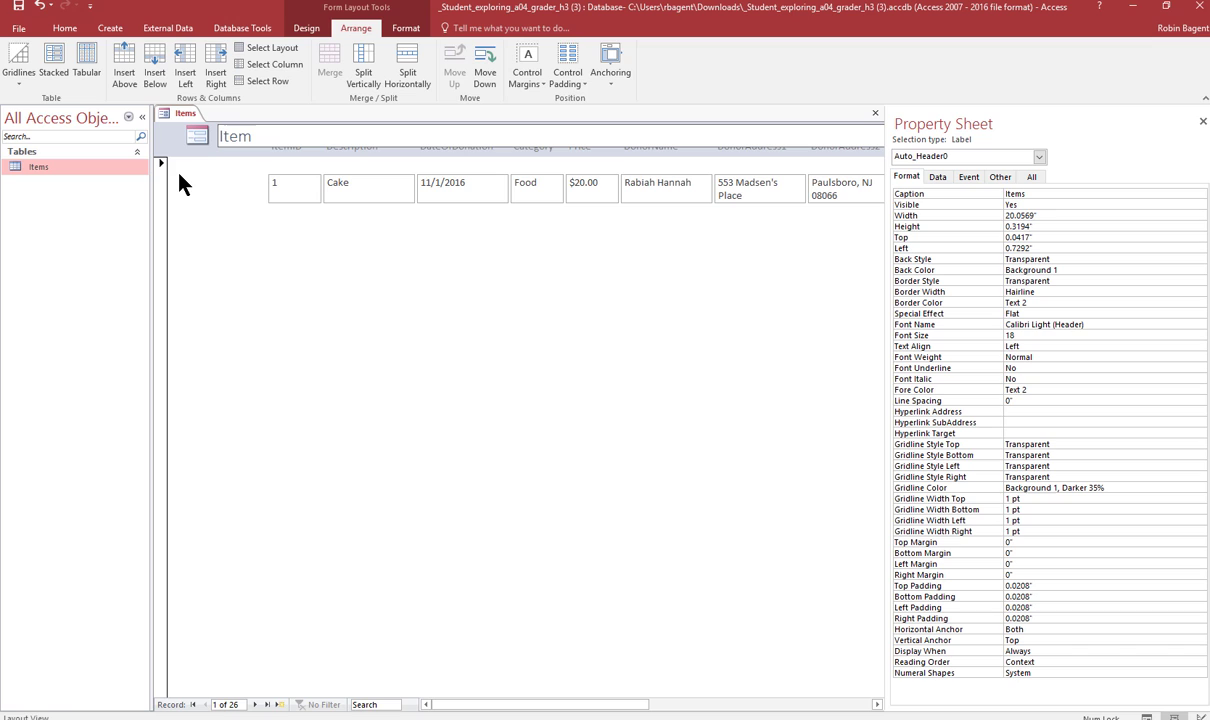
{"action": "type", "text": "s for Auction"}
{"action": "left_click", "coordinate": [280, 346]}
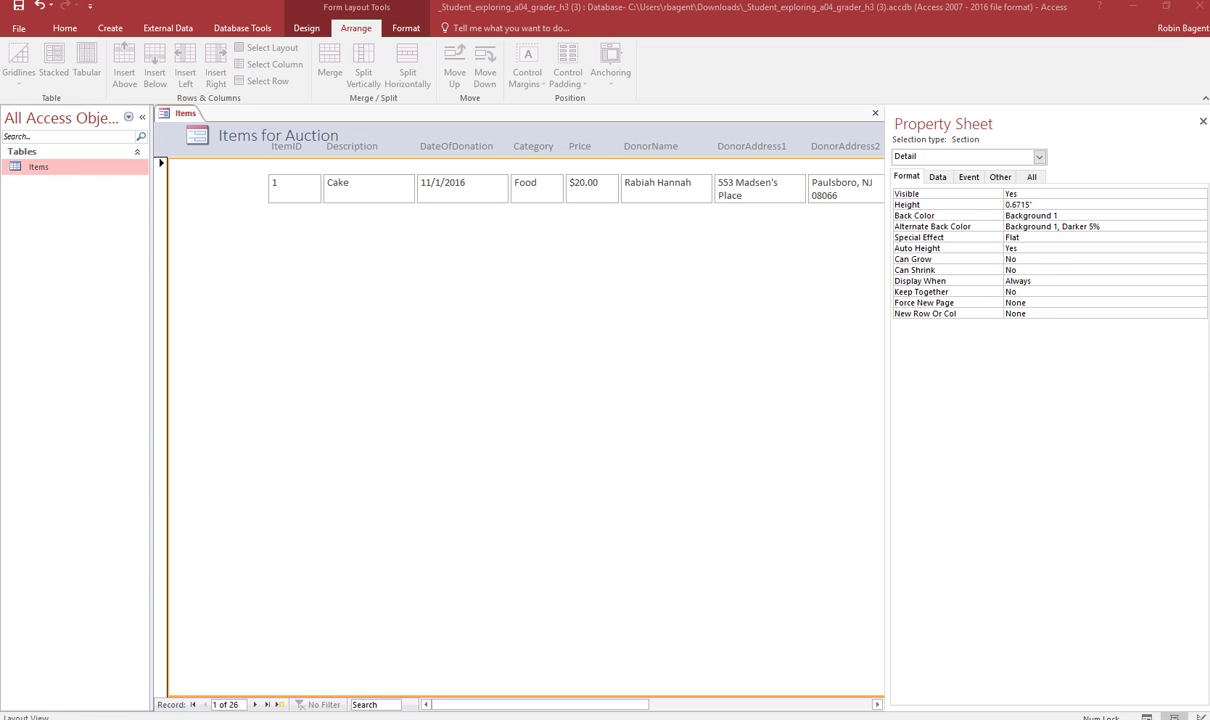
Add a conditional formatting rule on Price: values greater than 90 display in green text.
{"action": "left_click", "coordinate": [583, 200]}
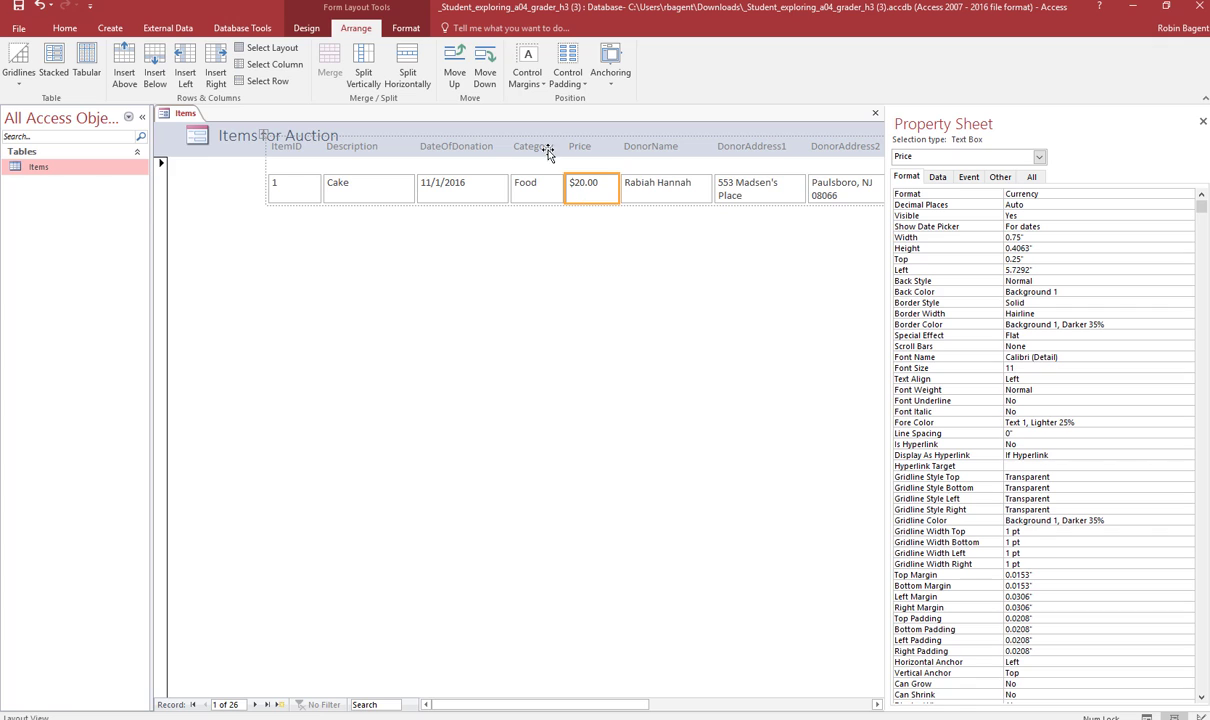
{"action": "left_click", "coordinate": [414, 28]}
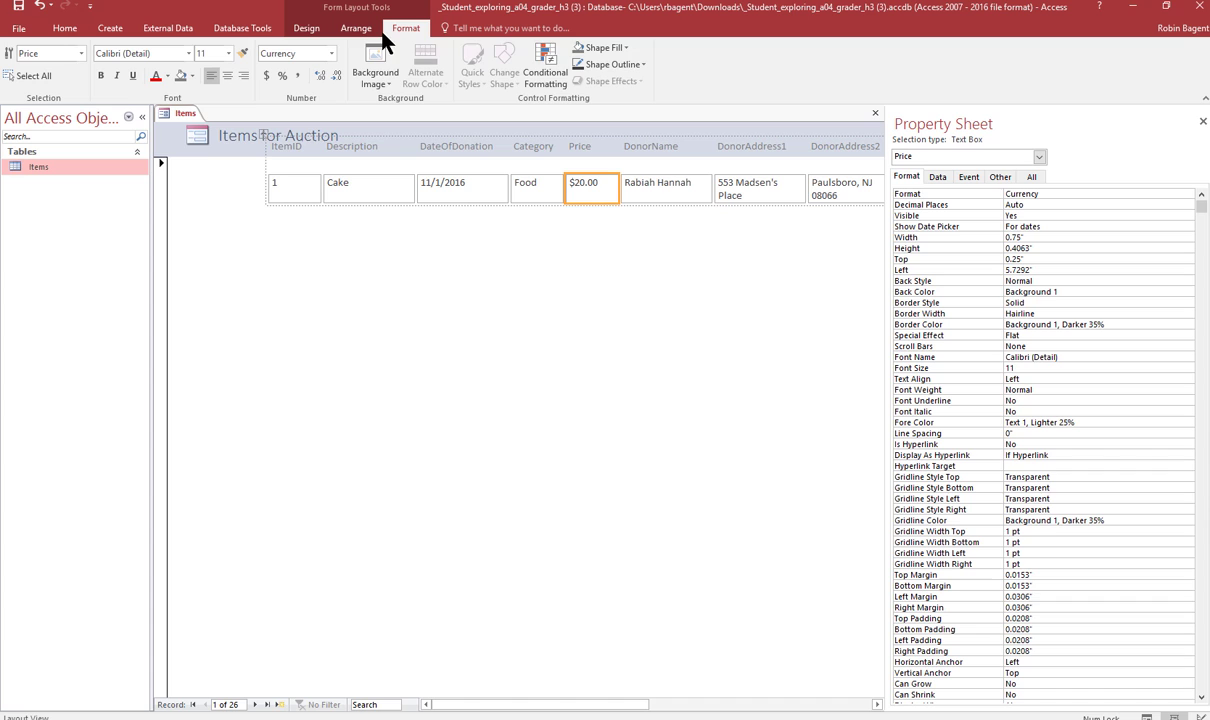
{"action": "left_click", "coordinate": [546, 88]}
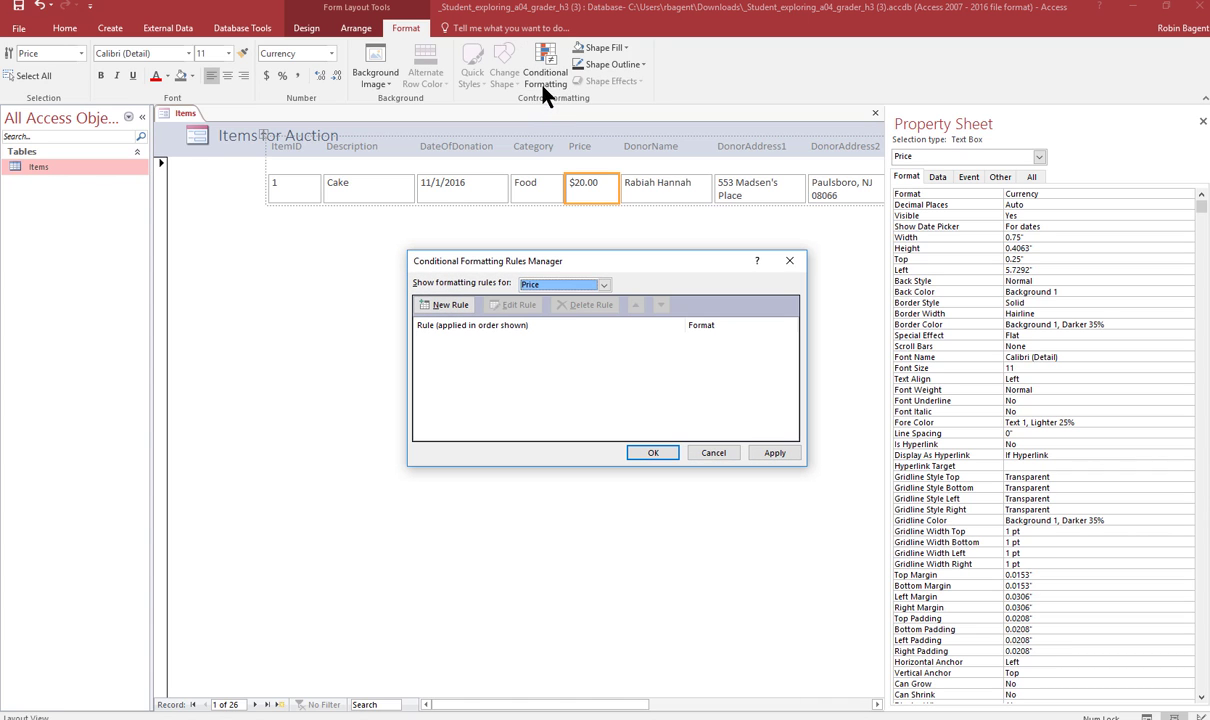
{"action": "left_click", "coordinate": [446, 307]}
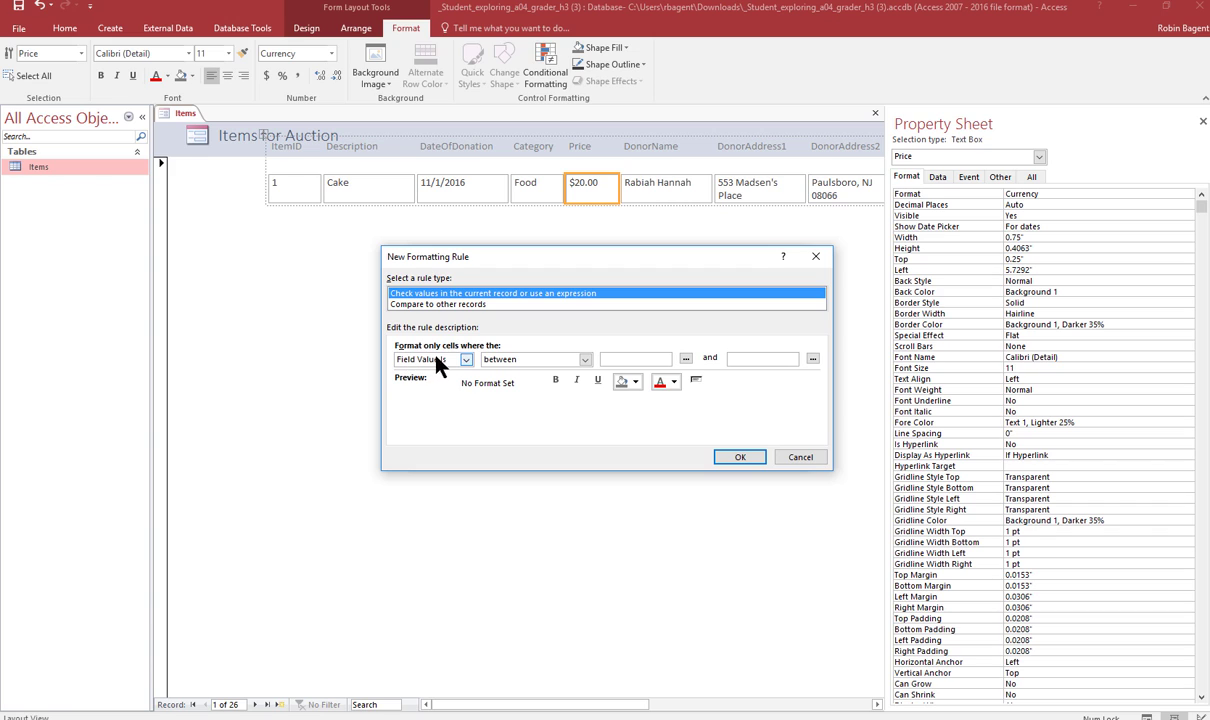
{"action": "left_click", "coordinate": [584, 359]}
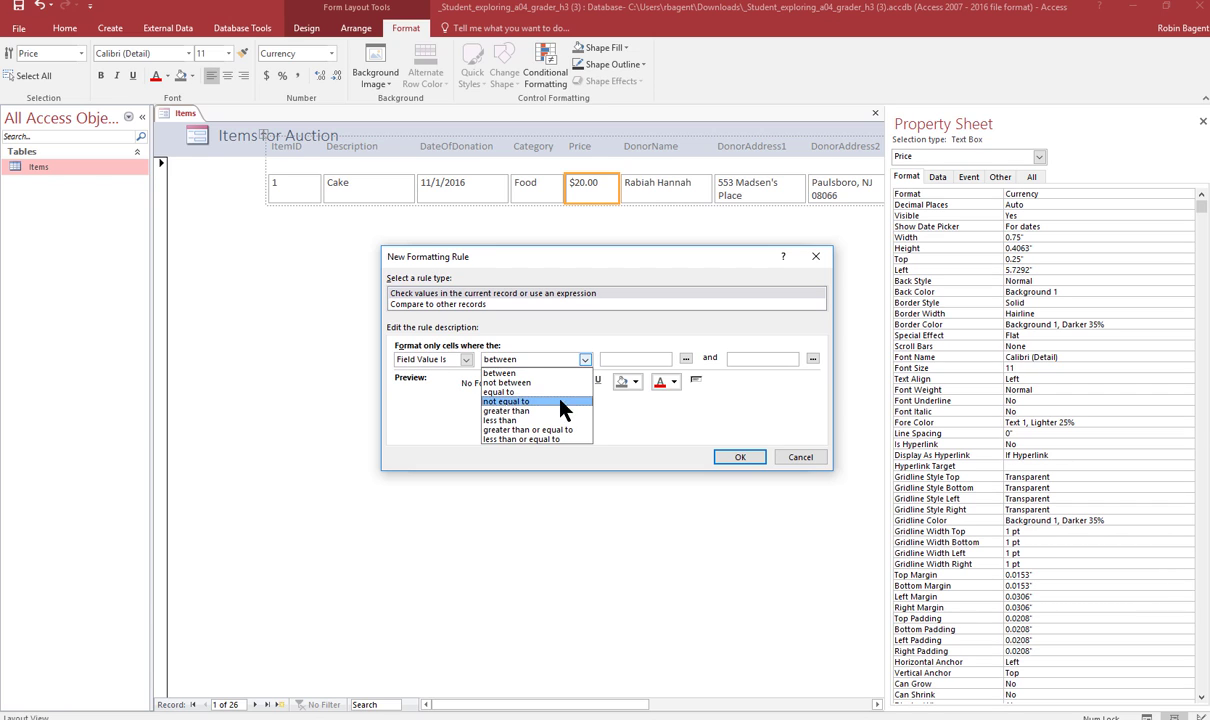
{"action": "left_click", "coordinate": [560, 417]}
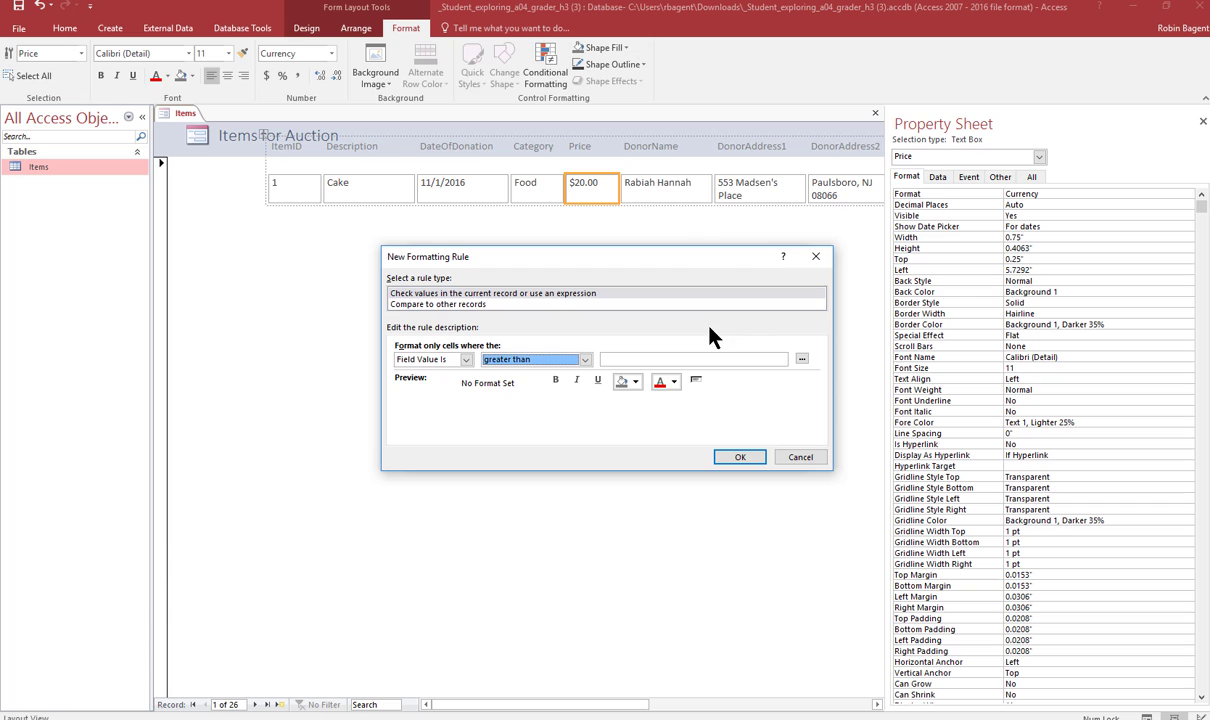
{"action": "left_click", "coordinate": [695, 360]}
{"action": "type", "text": "90"}
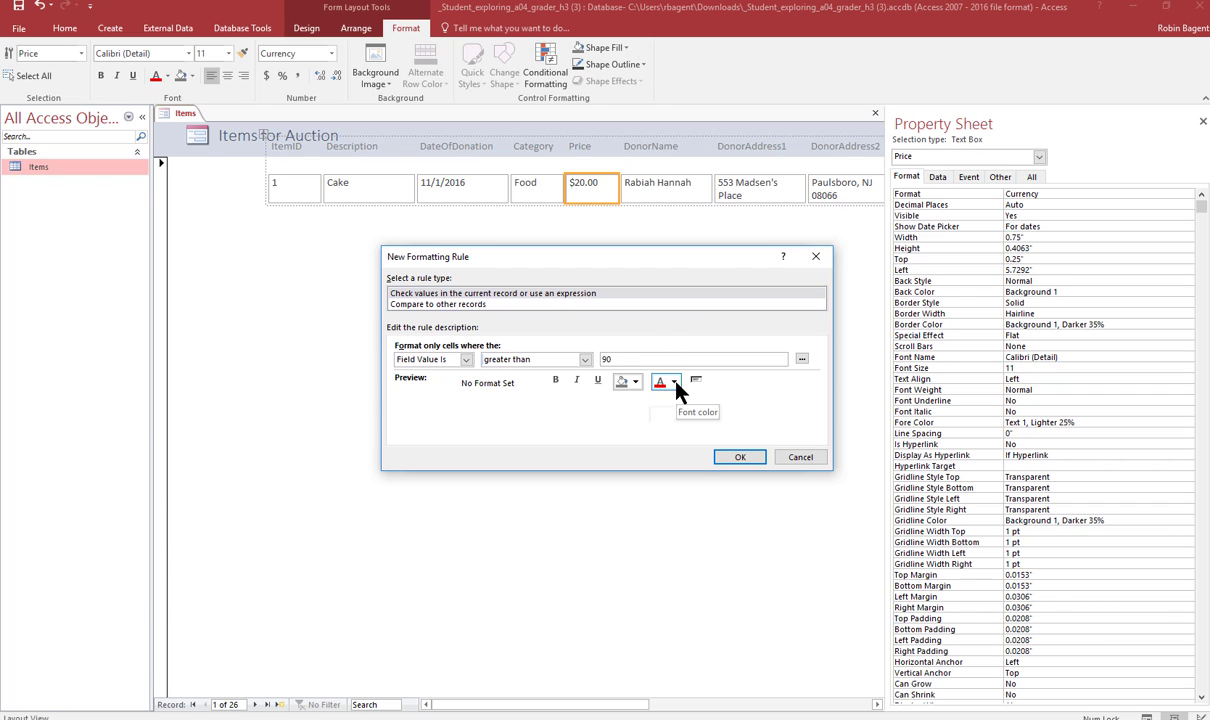
{"action": "left_click", "coordinate": [675, 383]}
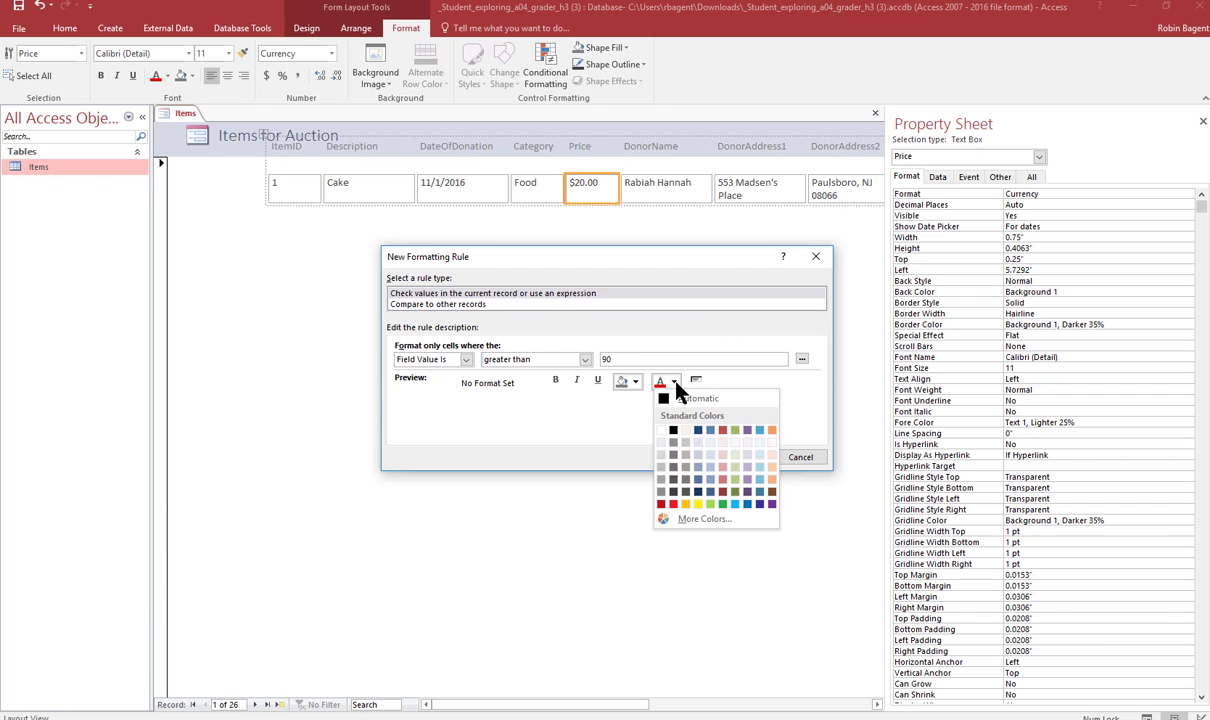
{"action": "left_click", "coordinate": [735, 431]}
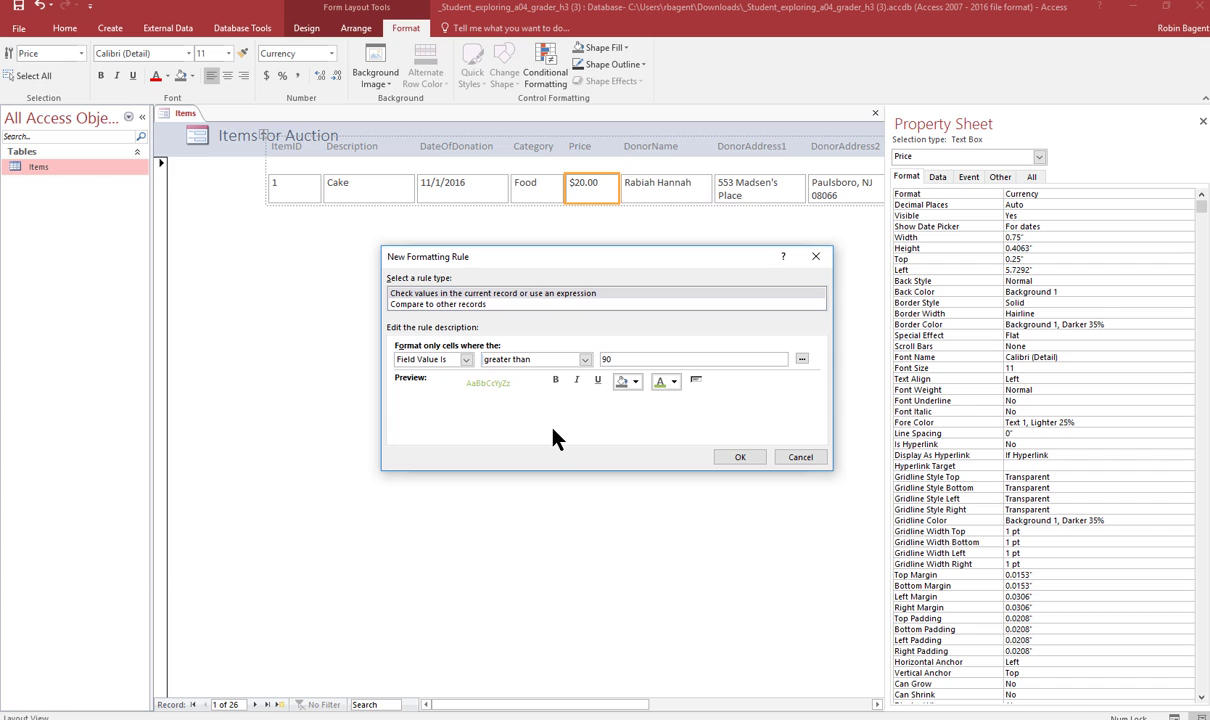
{"action": "left_click", "coordinate": [741, 458]}
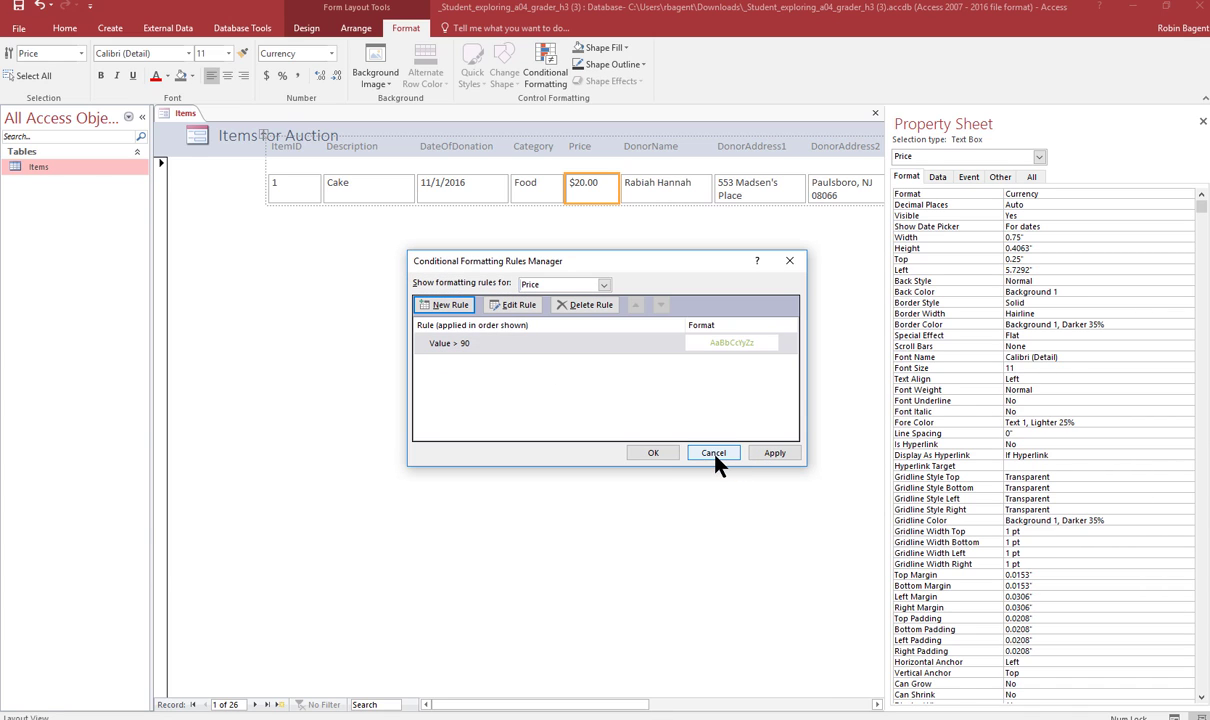
{"action": "left_click", "coordinate": [768, 459]}
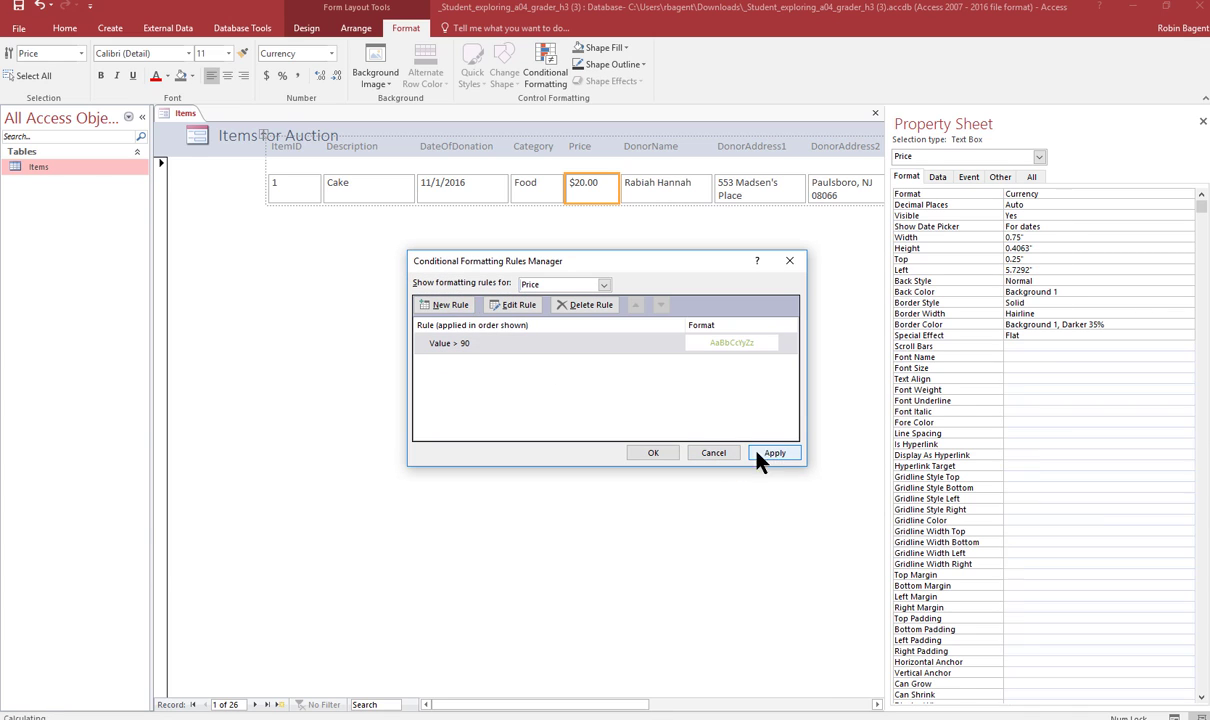
{"action": "left_click", "coordinate": [658, 458]}
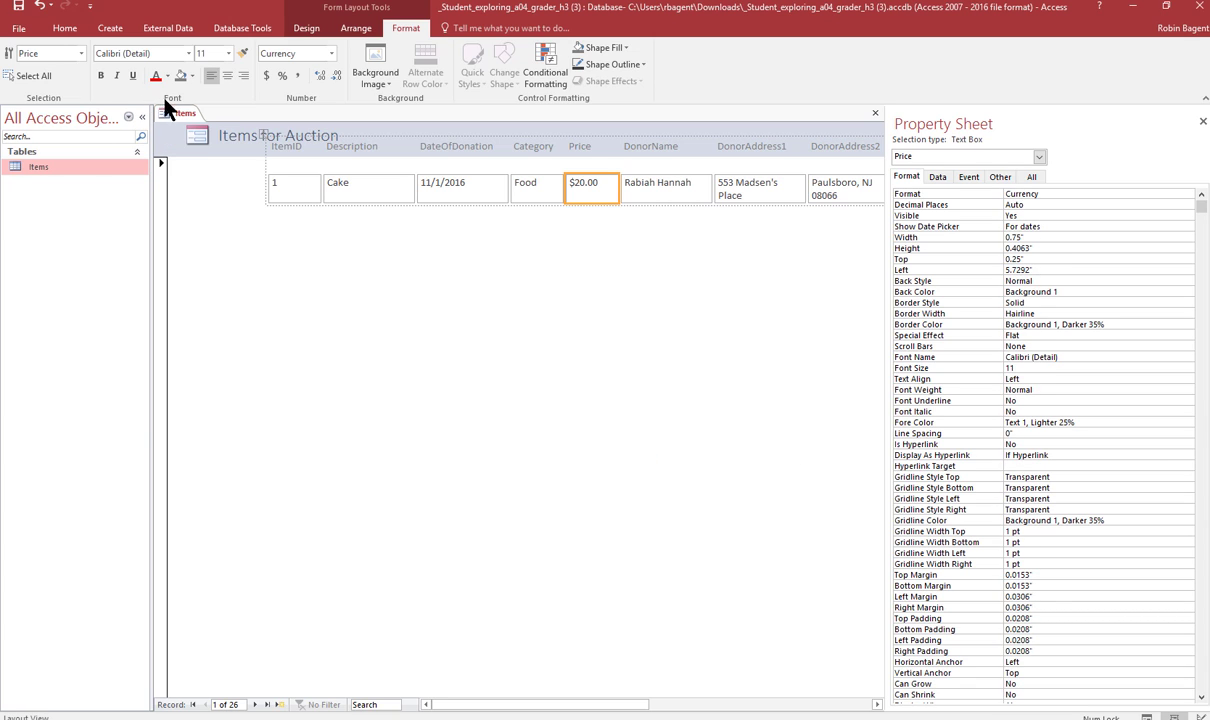
Save the form as 'Auction Items Form'.
{"action": "right_click", "coordinate": [181, 115]}
{"action": "left_click", "coordinate": [205, 120]}
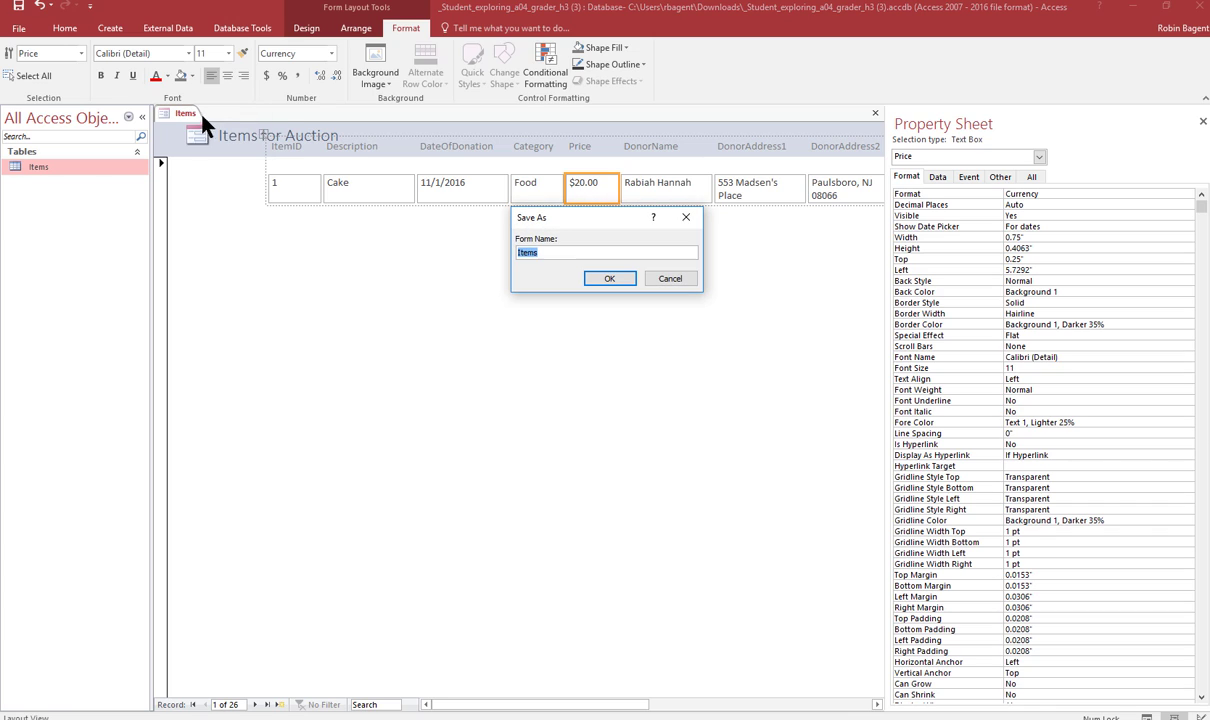
{"action": "type", "text": "Auction Items Form"}
{"action": "left_click", "coordinate": [609, 279]}
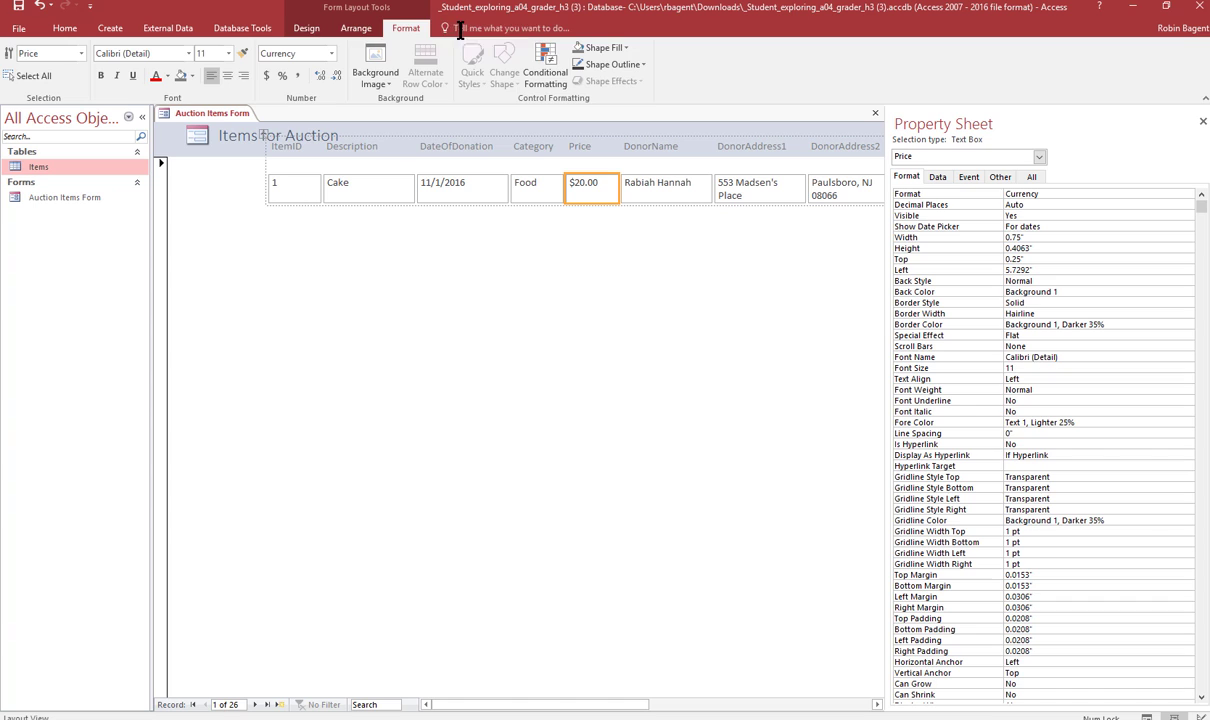
Switch the form to Form View.
{"action": "left_click", "coordinate": [308, 33]}
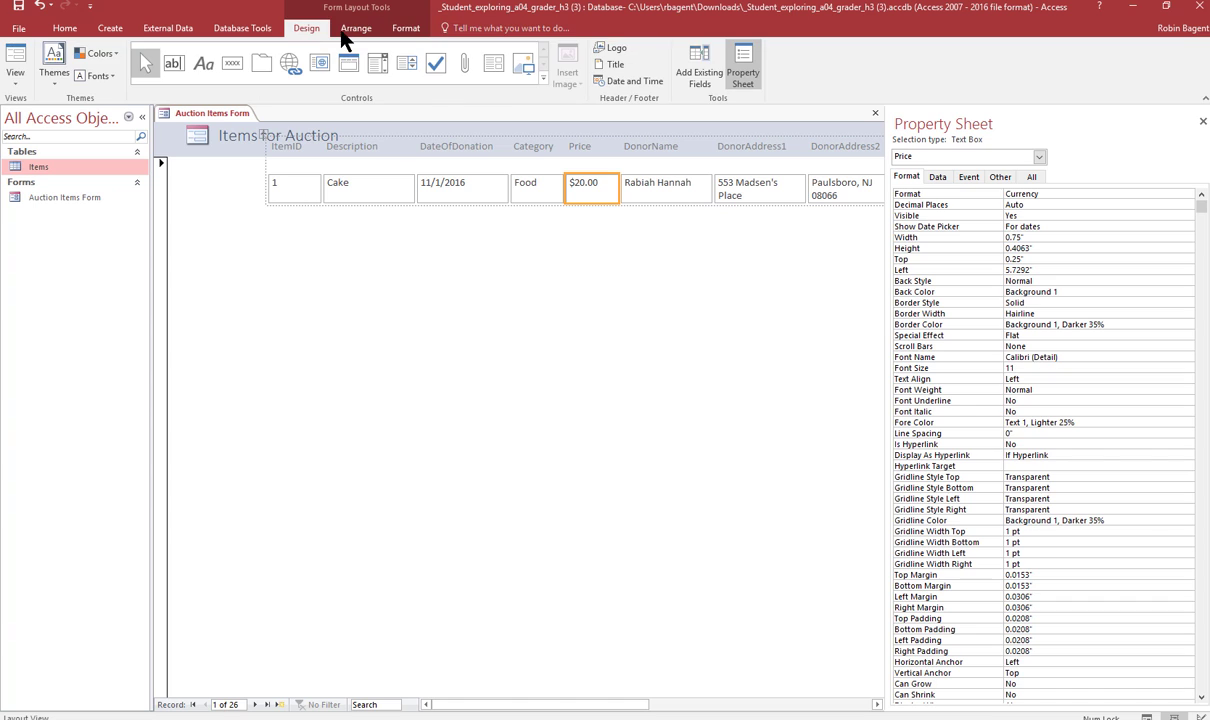
{"action": "left_click", "coordinate": [15, 85]}
{"action": "left_click", "coordinate": [30, 105]}
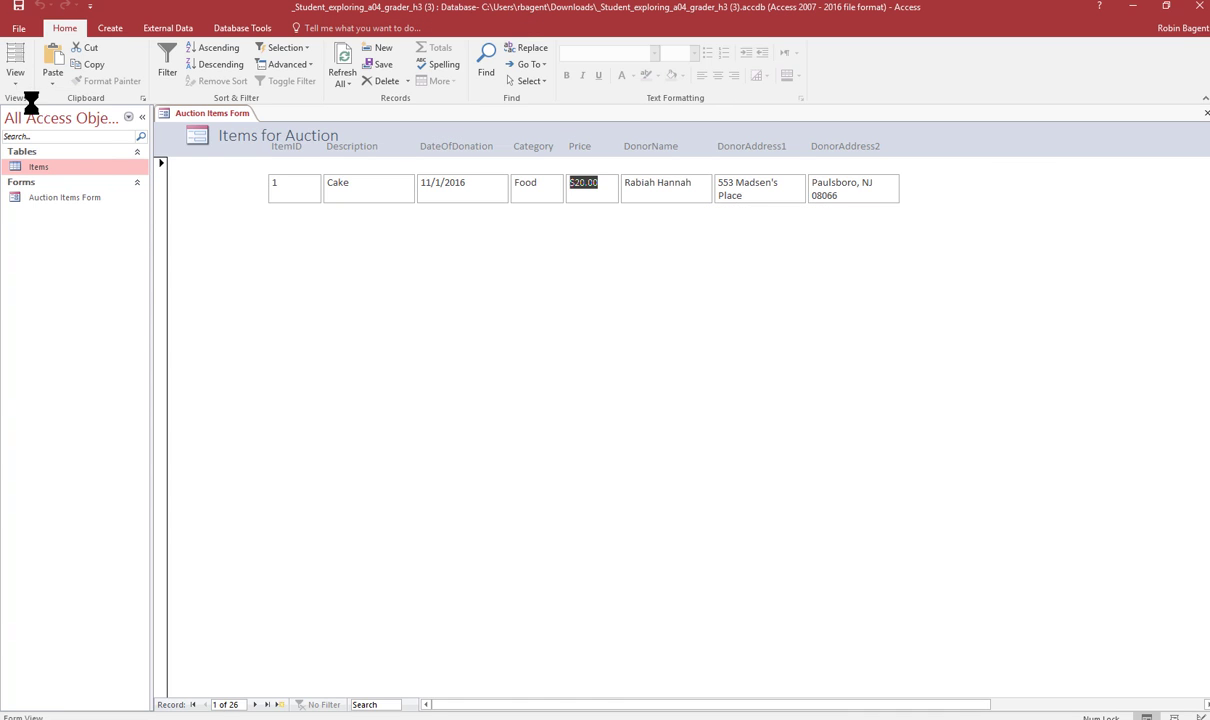
Start a new record with Description iPad, date 12/31/2018 and Category House.
{"action": "left_click", "coordinate": [279, 705]}
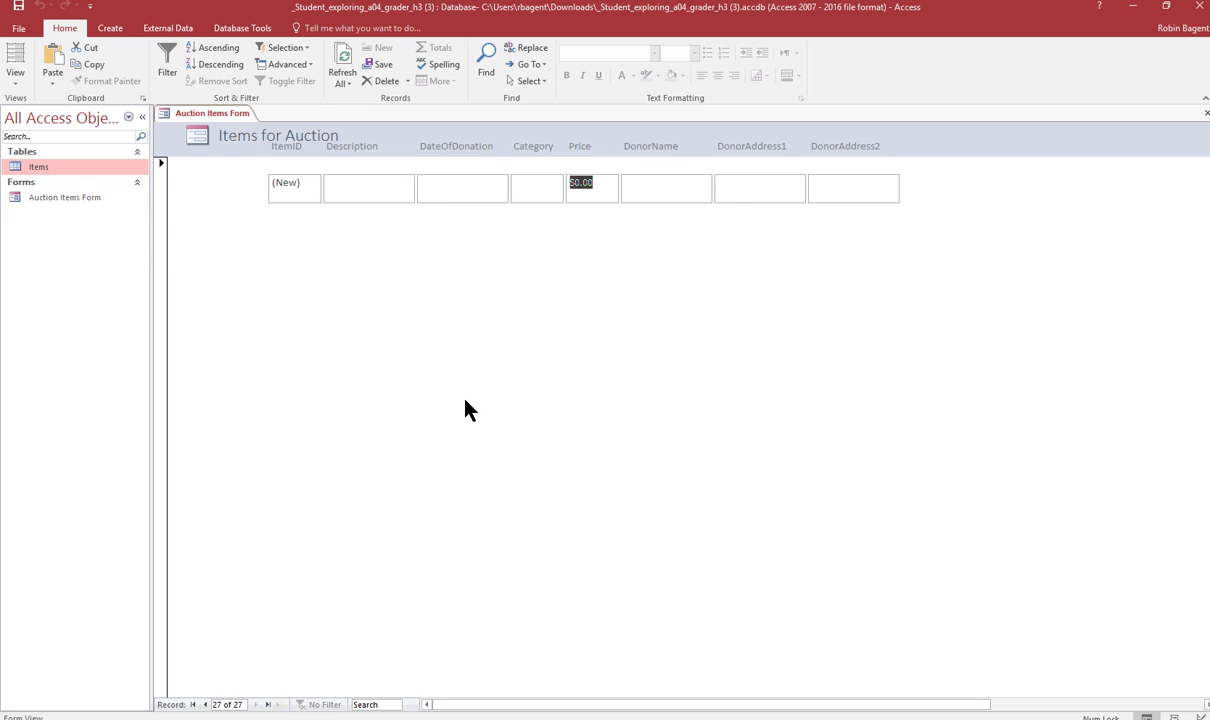
{"action": "left_click", "coordinate": [349, 183]}
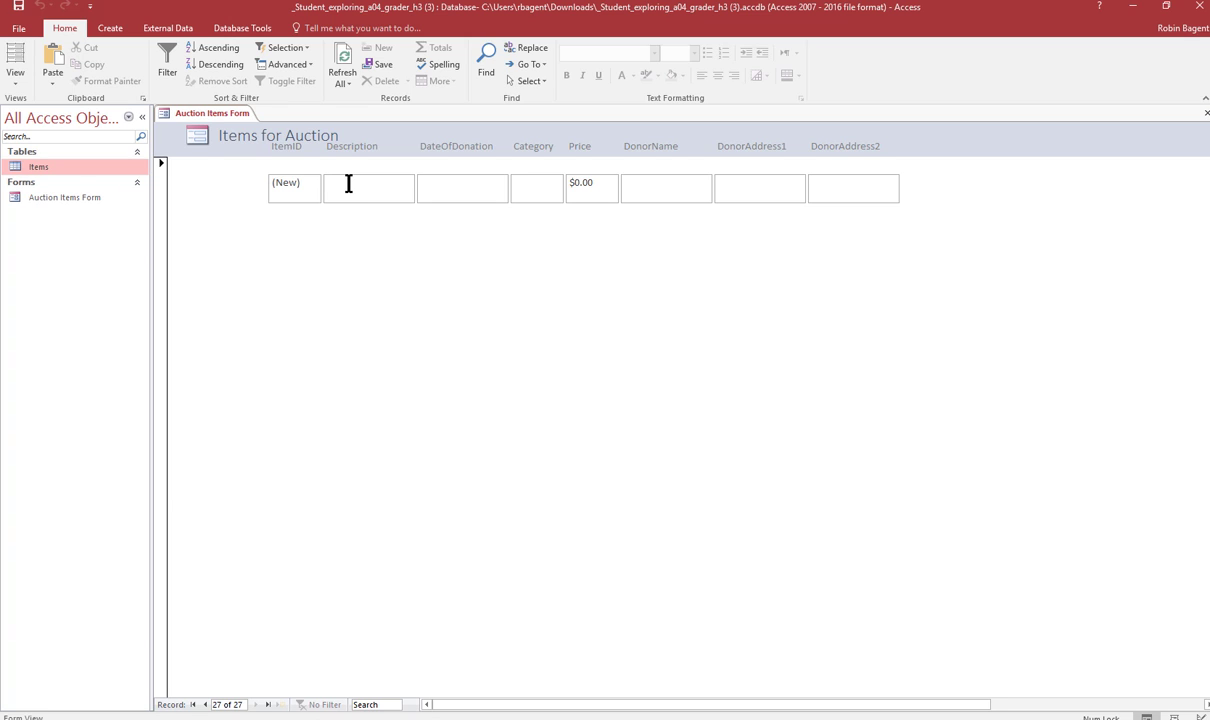
{"action": "type", "text": "iPad"}
{"action": "key", "text": "Tab"}
{"action": "type", "text": "12/31/2"}
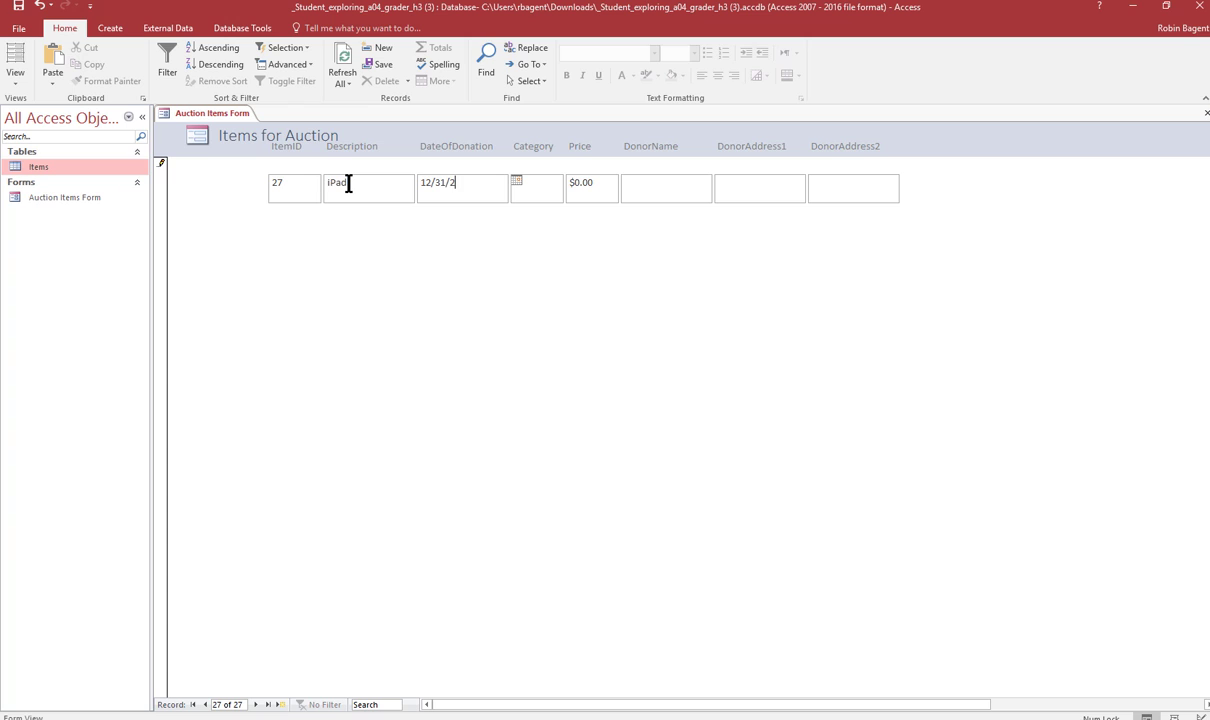
{"action": "type", "text": "018"}
{"action": "key", "text": "Tab"}
{"action": "type", "text": "House"}
{"action": "key", "text": "Tab"}
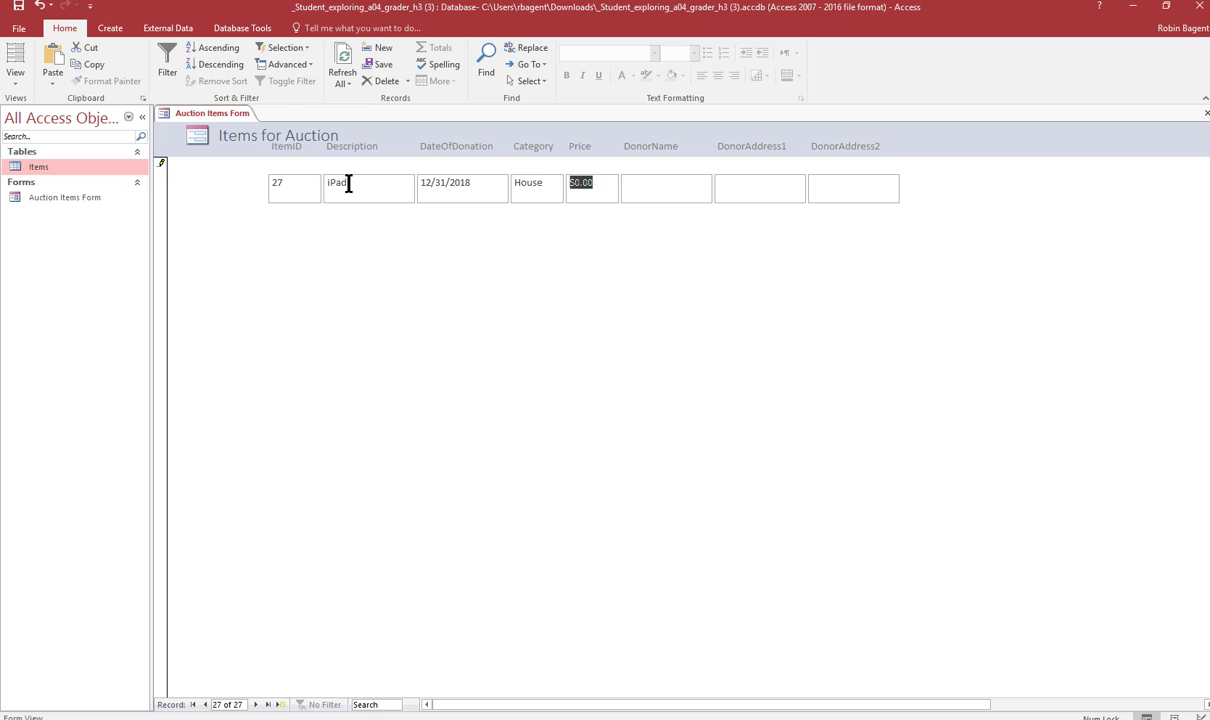
Enter Price 400, donor Staples, and the donor's street address and city/state/ZIP.
{"action": "type", "text": "400"}
{"action": "key", "text": "Tab"}
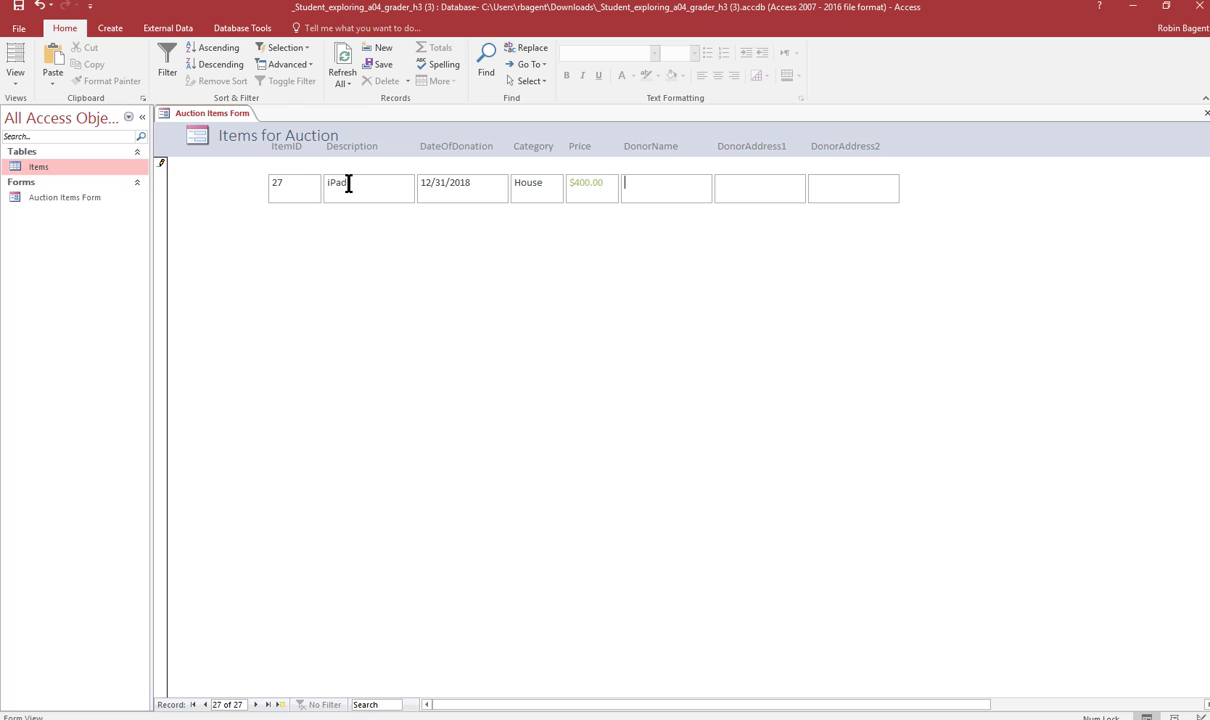
{"action": "type", "text": "Staples"}
{"action": "key", "text": "Tab"}
{"action": "type", "text": "500 Market St"}
{"action": "key", "text": "Tab"}
{"action": "type", "text": "Brick"}
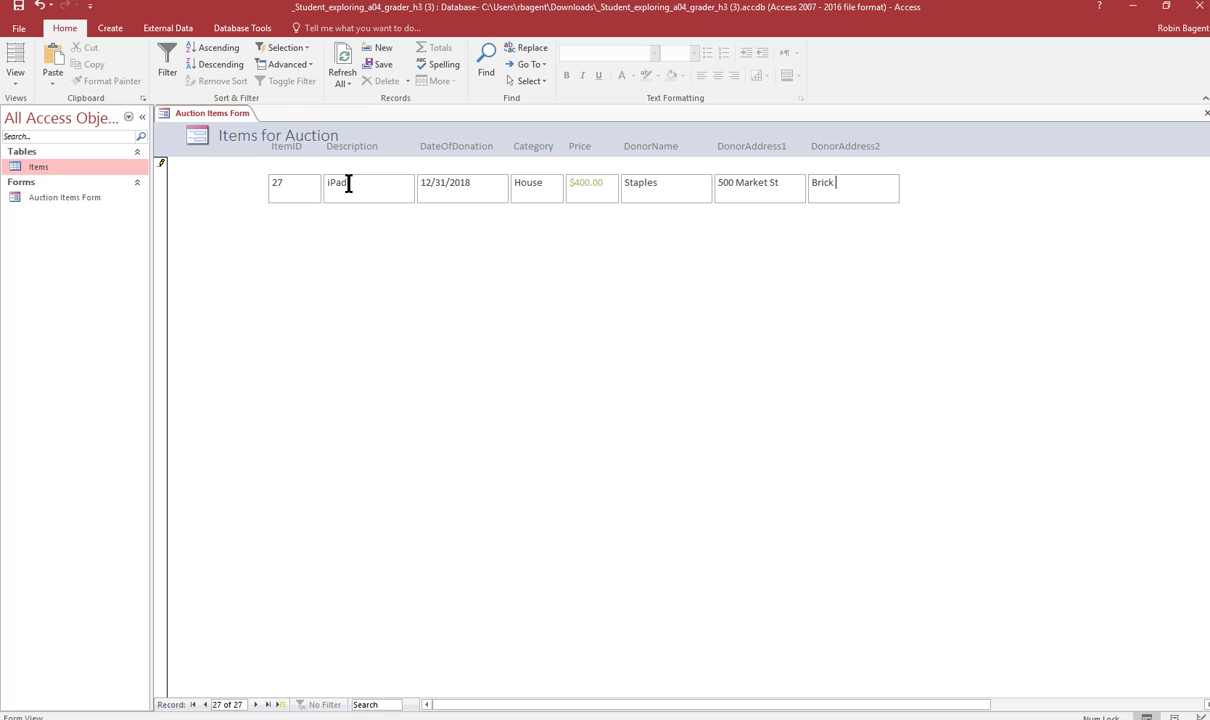
{"action": "type", "text": ", NJ 08723"}
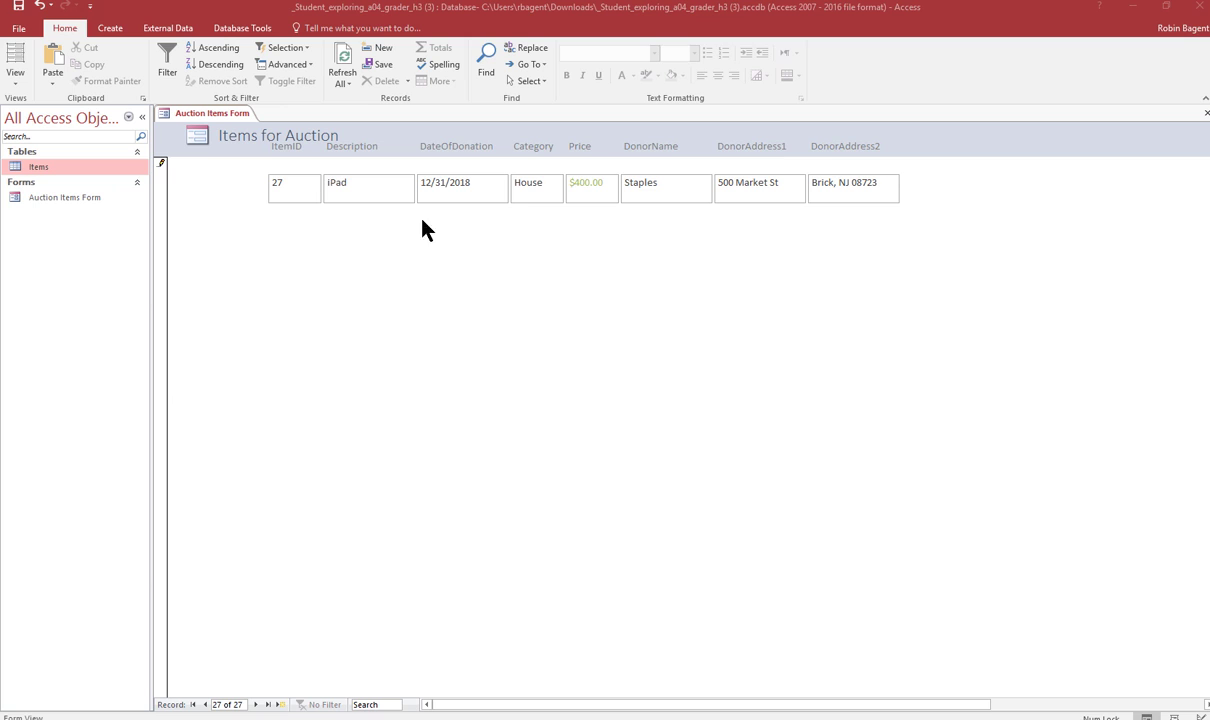
Select the new record's $400.00 Price value and bring up its shortcut menu.
{"action": "left_click", "coordinate": [593, 193]}
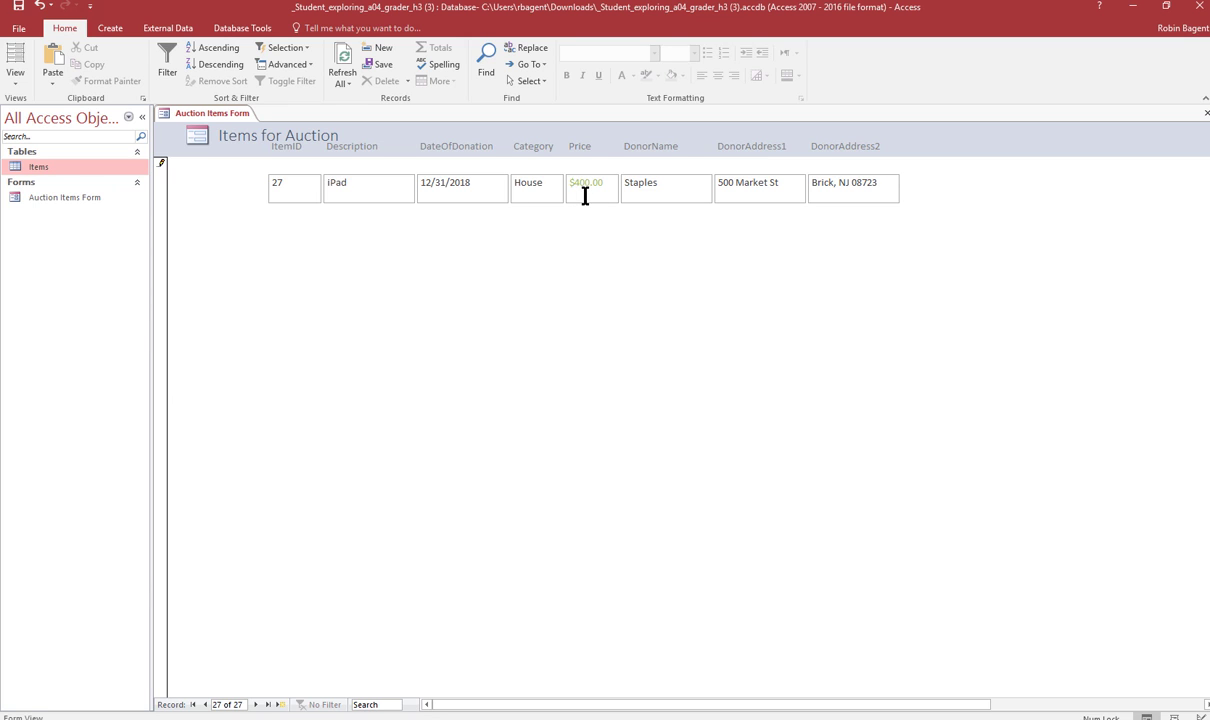
{"action": "right_click", "coordinate": [591, 199]}
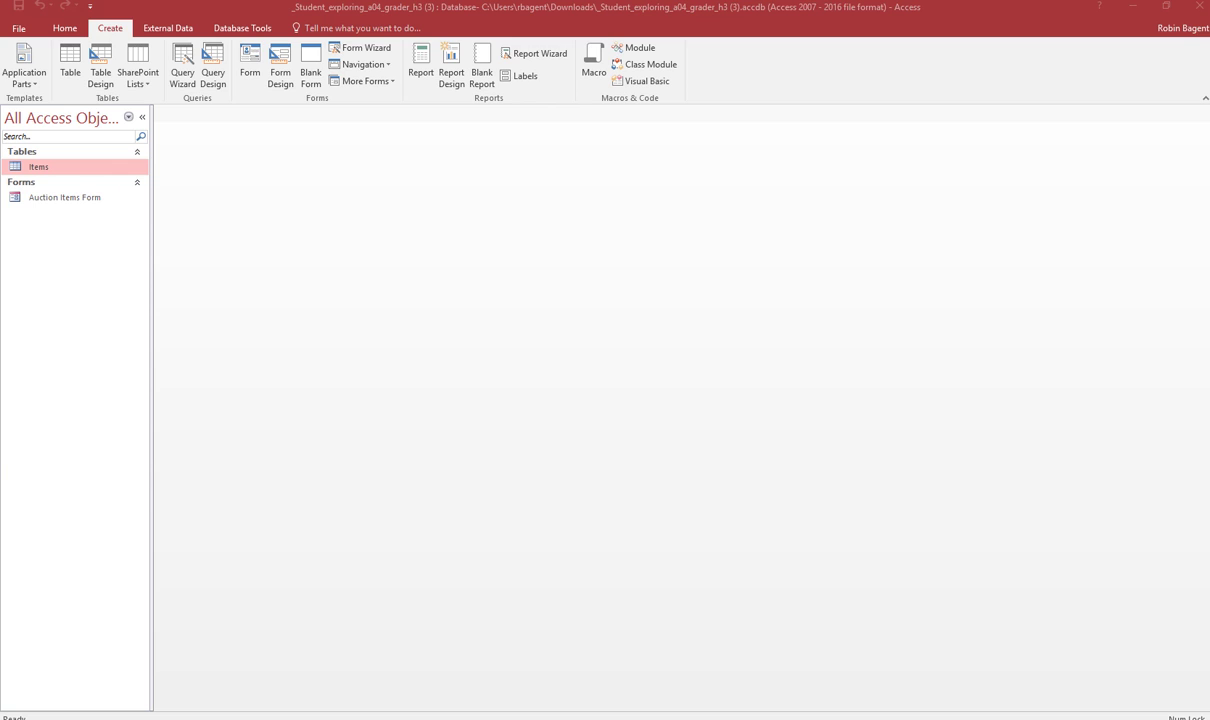
Start a Report Wizard on the Items table with ItemID, Description, DateOfDonation, Category, Price and DonorName.
{"action": "left_click", "coordinate": [64, 168]}
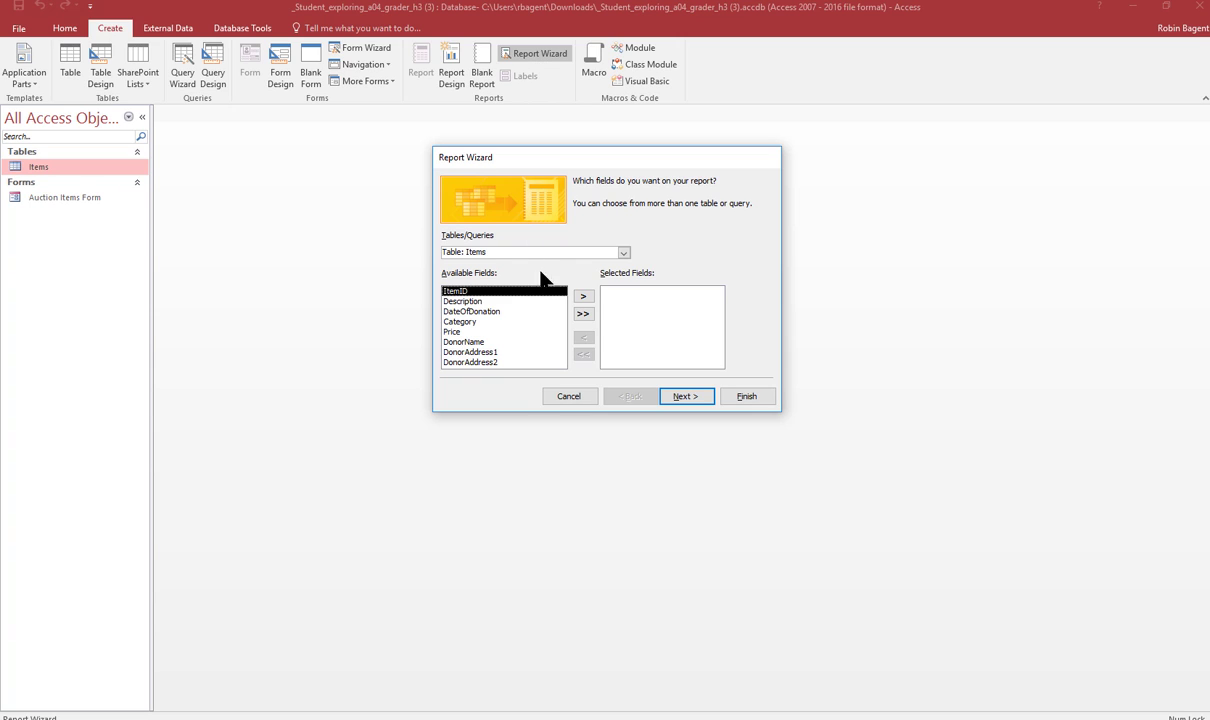
{"action": "left_click", "coordinate": [583, 297]}
{"action": "left_click", "coordinate": [586, 298]}
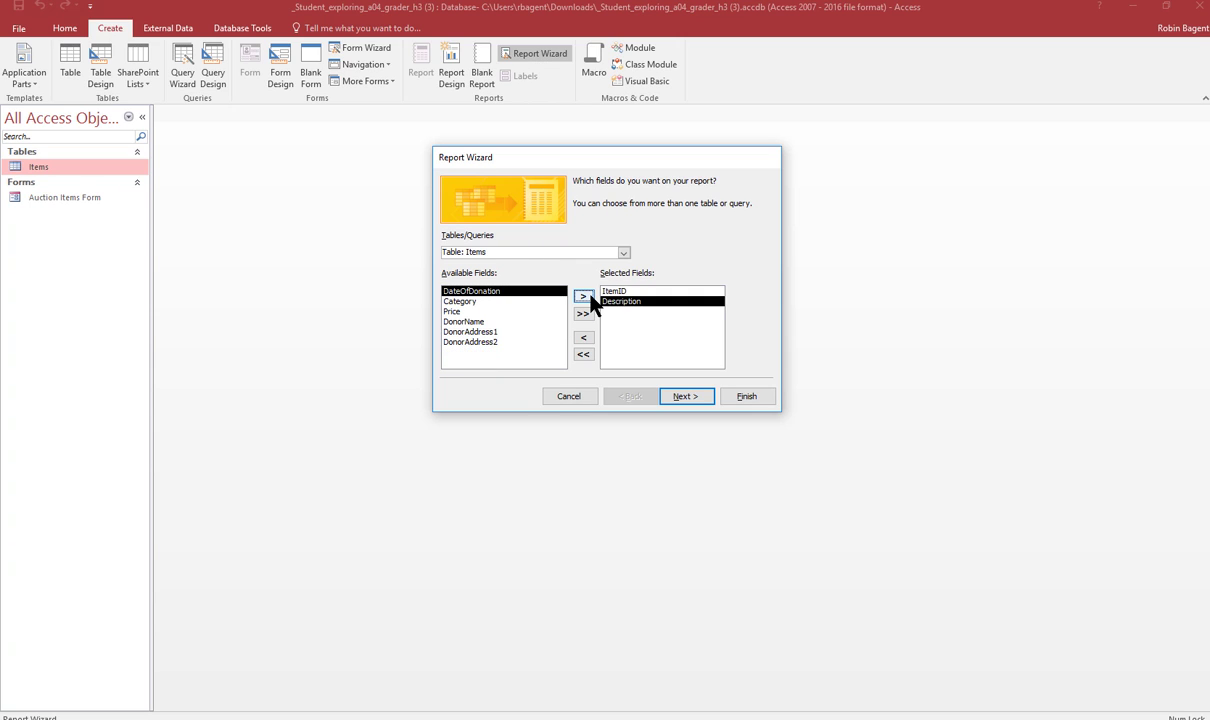
{"action": "left_click", "coordinate": [586, 298]}
{"action": "left_click", "coordinate": [586, 298]}
{"action": "left_click", "coordinate": [589, 297]}
{"action": "left_click", "coordinate": [589, 297]}
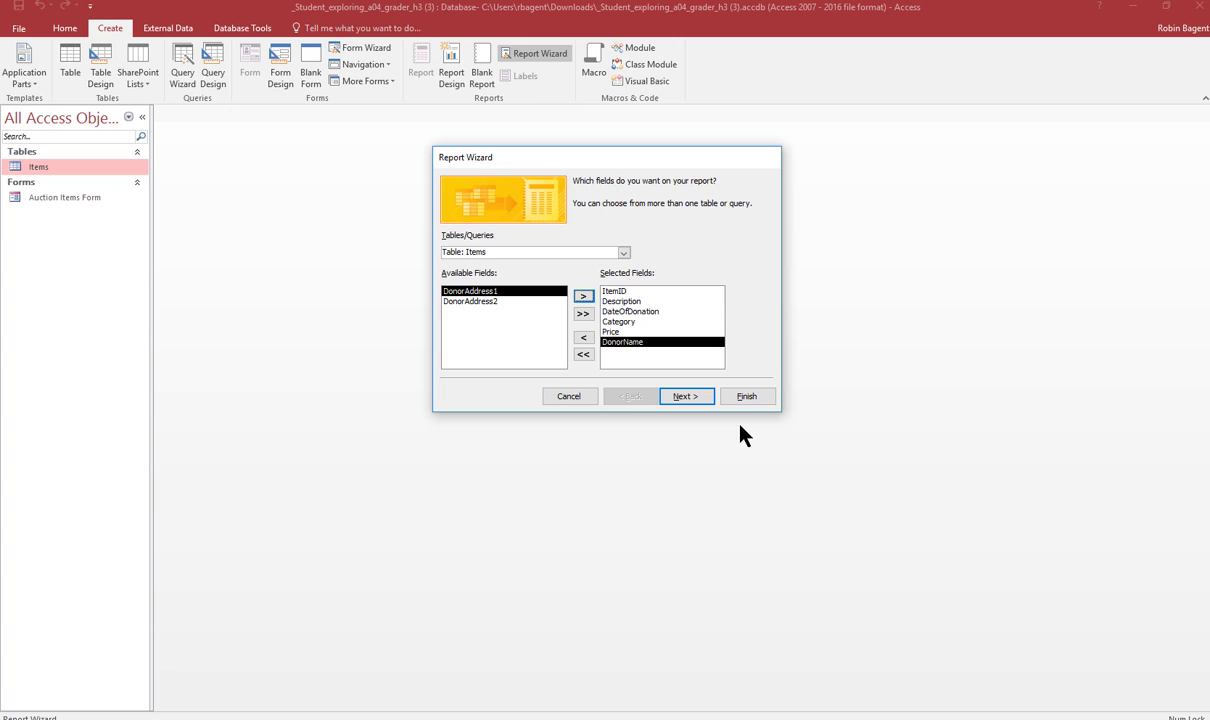
{"action": "left_click", "coordinate": [682, 398]}
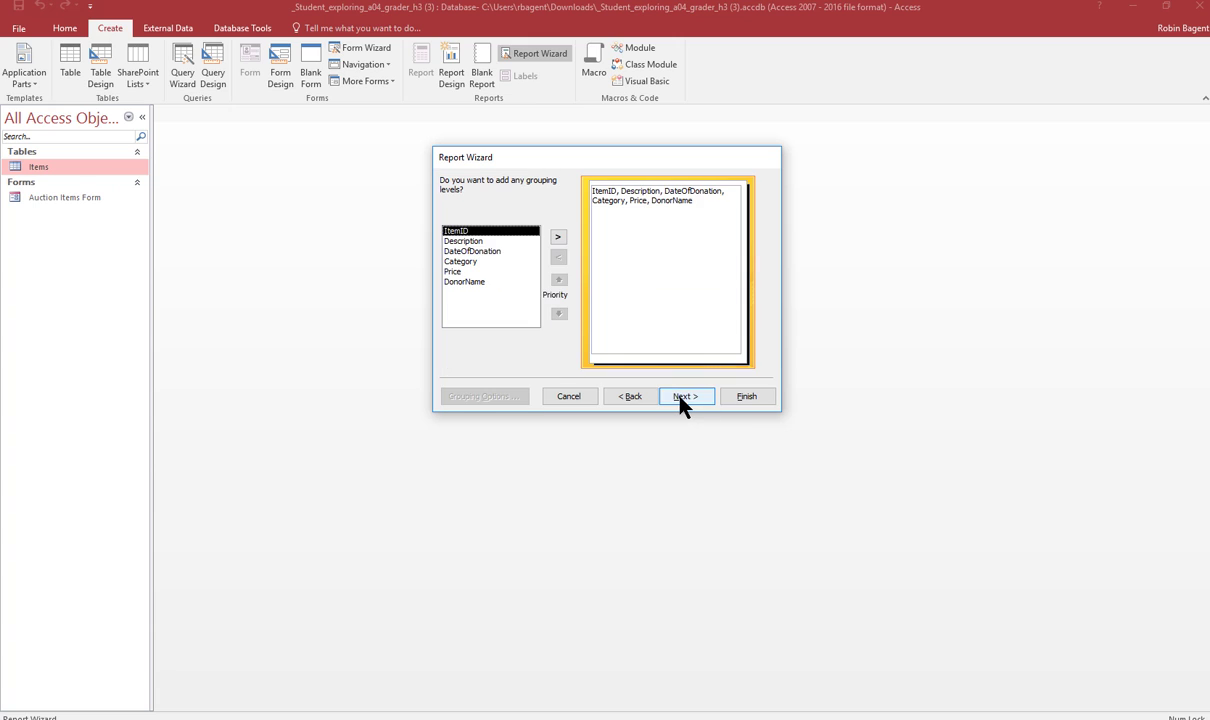
Group the report by Category and add a Sum summary for Price.
{"action": "left_click", "coordinate": [470, 261]}
{"action": "left_click", "coordinate": [558, 238]}
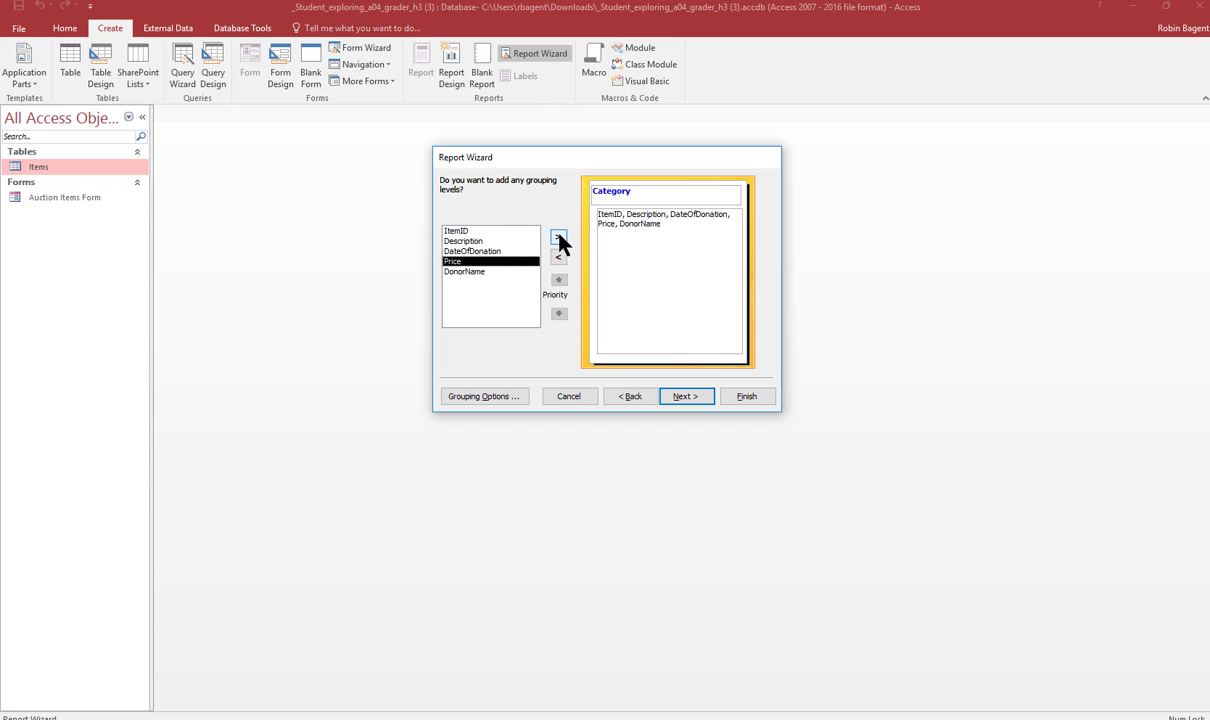
{"action": "left_click", "coordinate": [693, 398]}
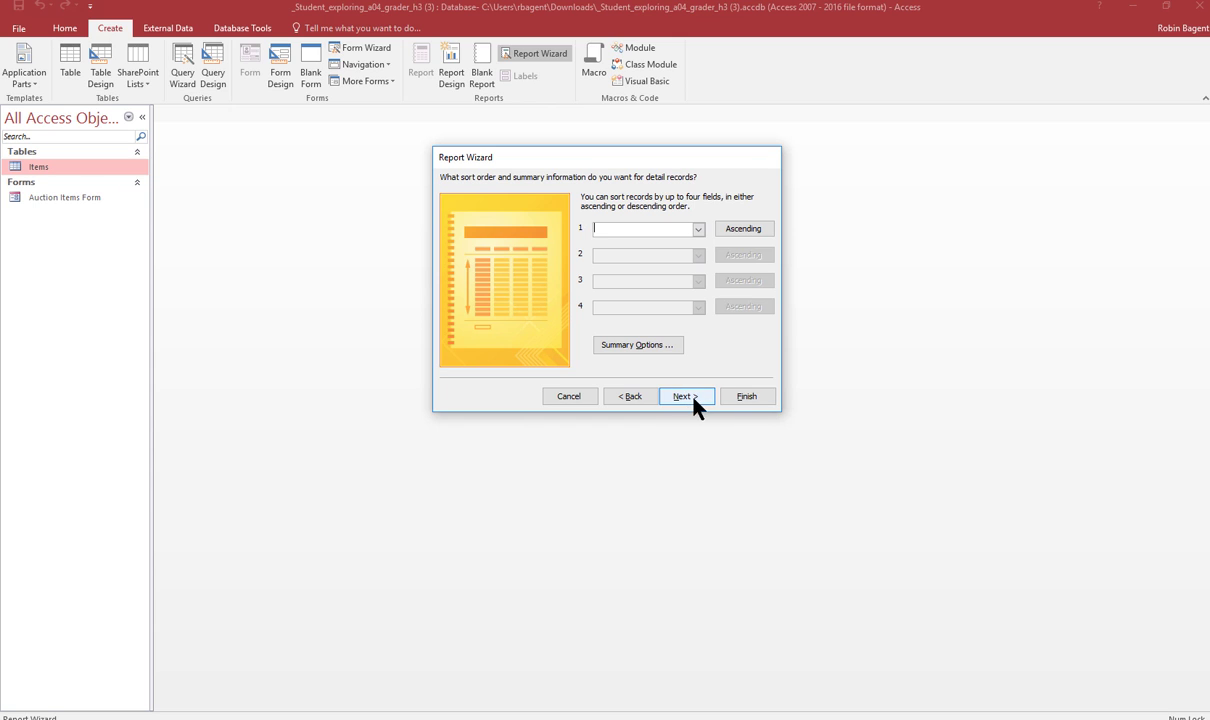
{"action": "left_click", "coordinate": [630, 346]}
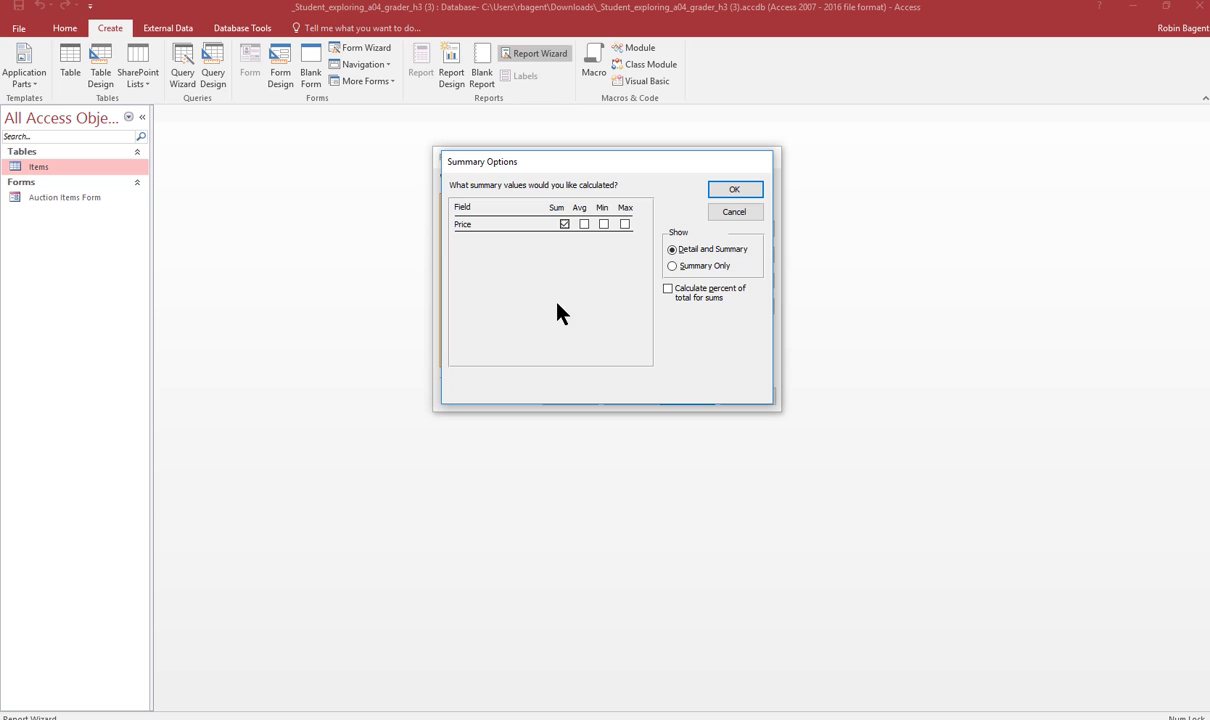
{"action": "left_click", "coordinate": [732, 191]}
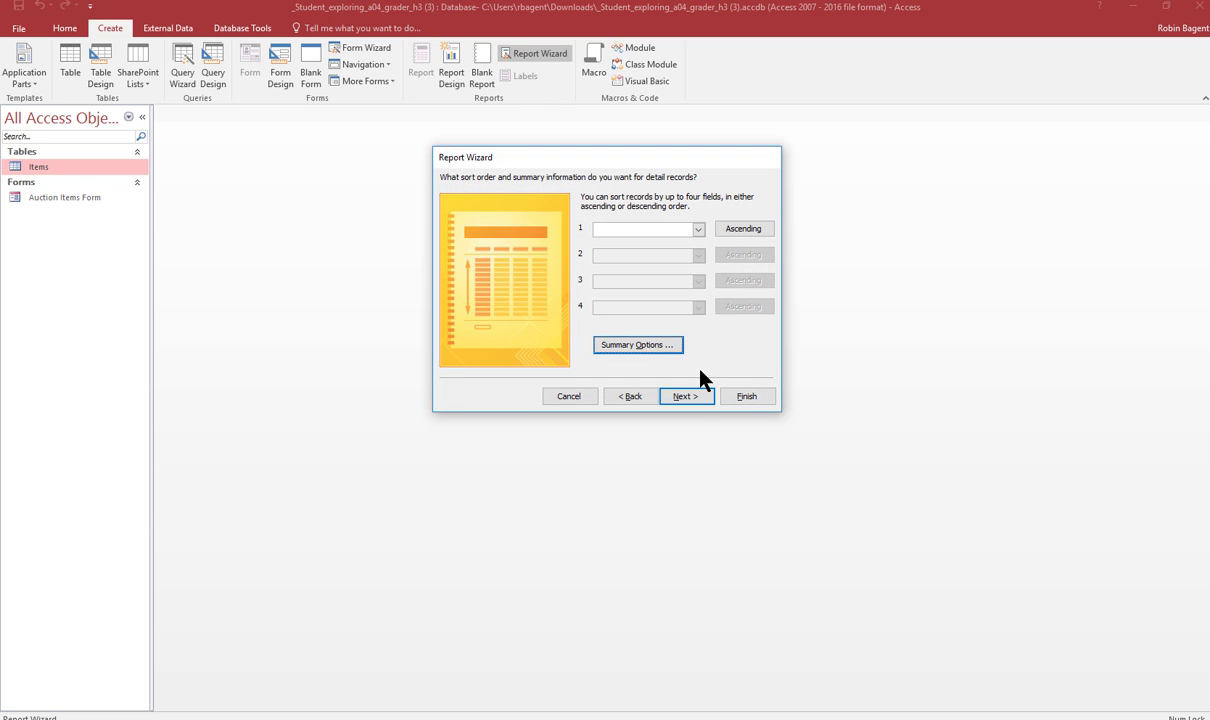
{"action": "left_click", "coordinate": [690, 397]}
{"action": "left_click", "coordinate": [690, 397]}
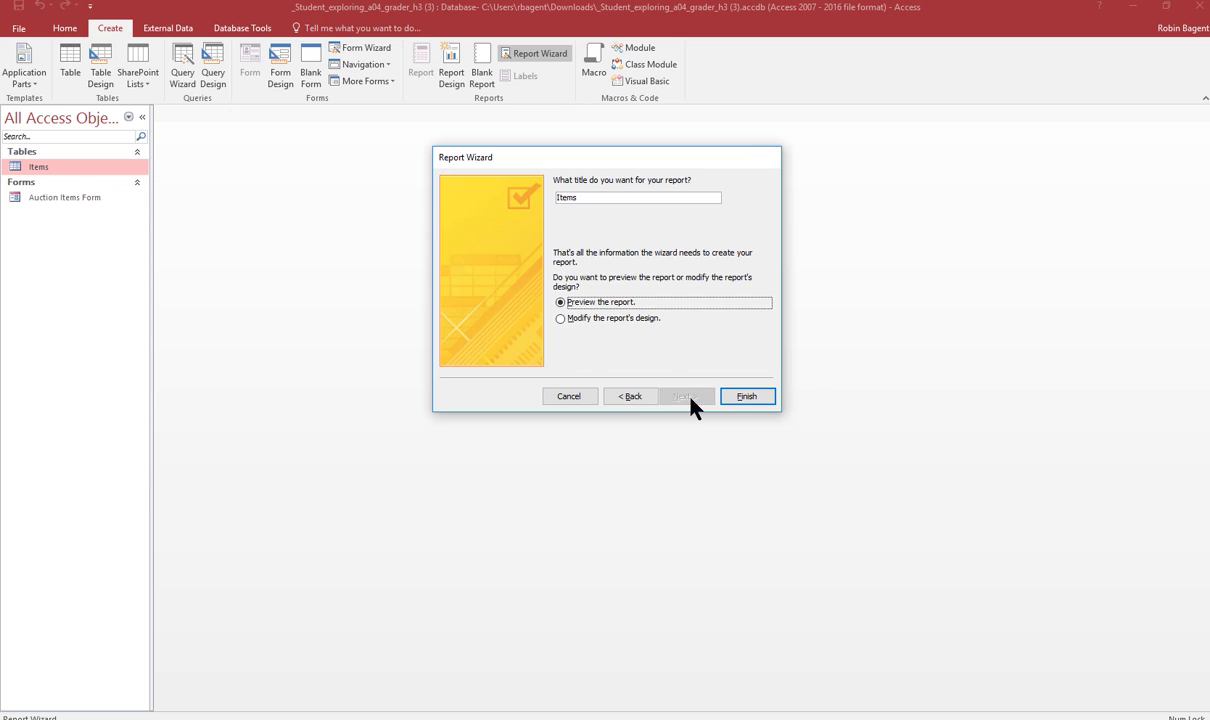
Title the report 'Auction Items by Category' and finish the wizard.
{"action": "double_click", "coordinate": [558, 199]}
{"action": "type", "text": "Auc"}
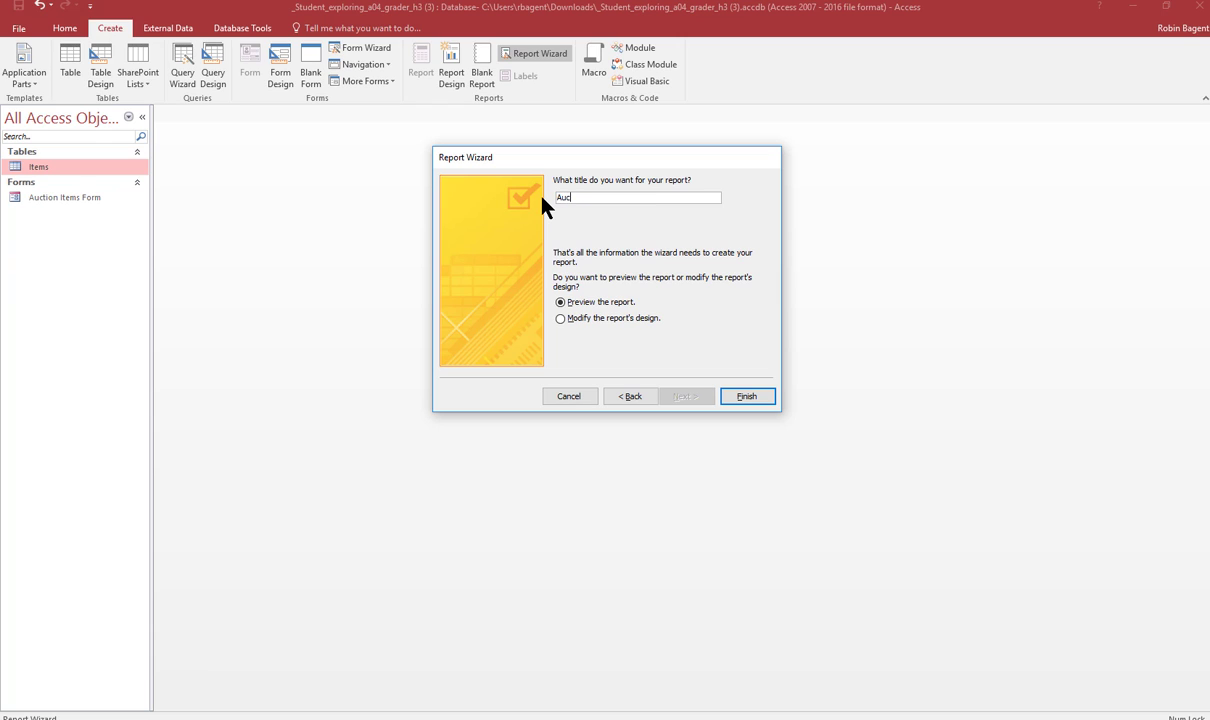
{"action": "type", "text": "tion Items by Category"}
{"action": "left_click", "coordinate": [748, 397]}
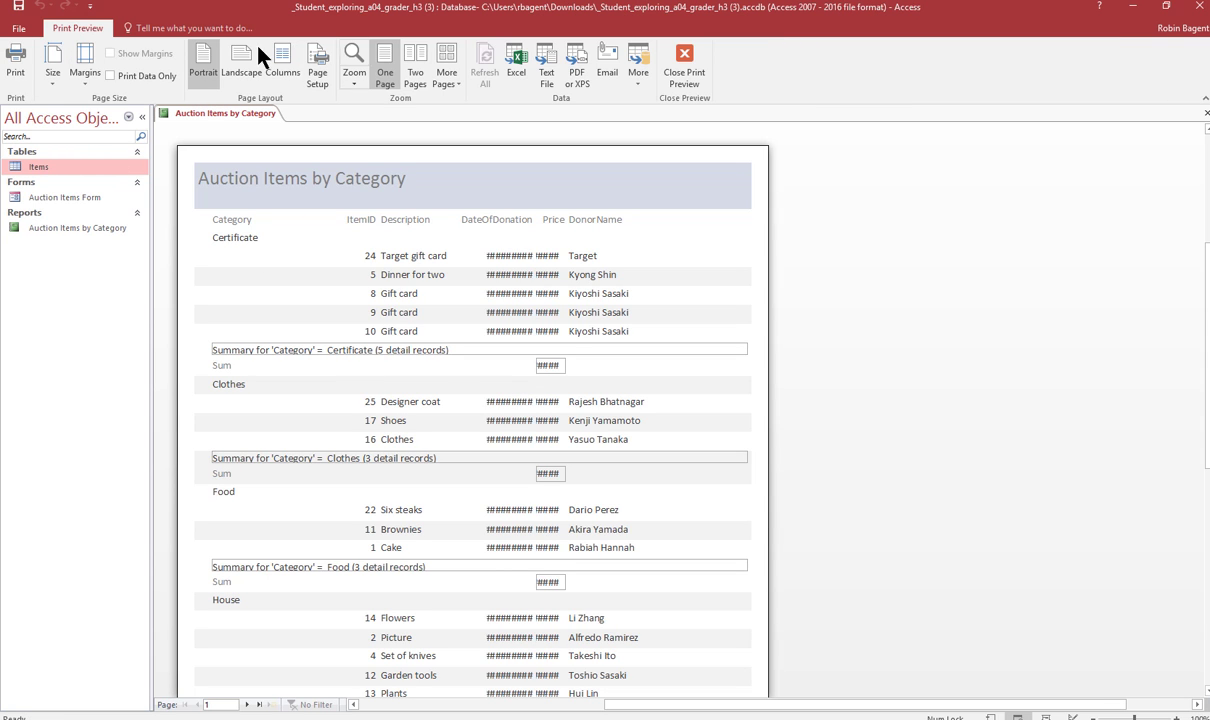
In Layout View, widen the DateOfDonation column so dates display fully.
{"action": "left_click", "coordinate": [685, 62]}
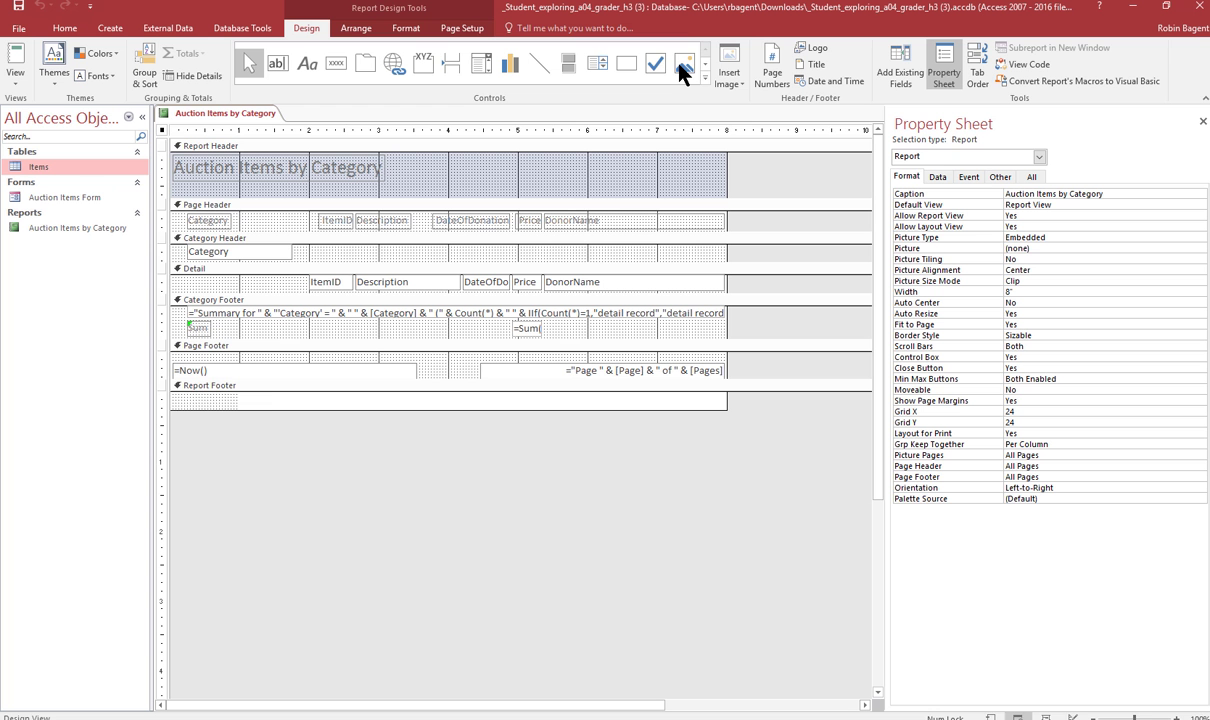
{"action": "left_click", "coordinate": [15, 76]}
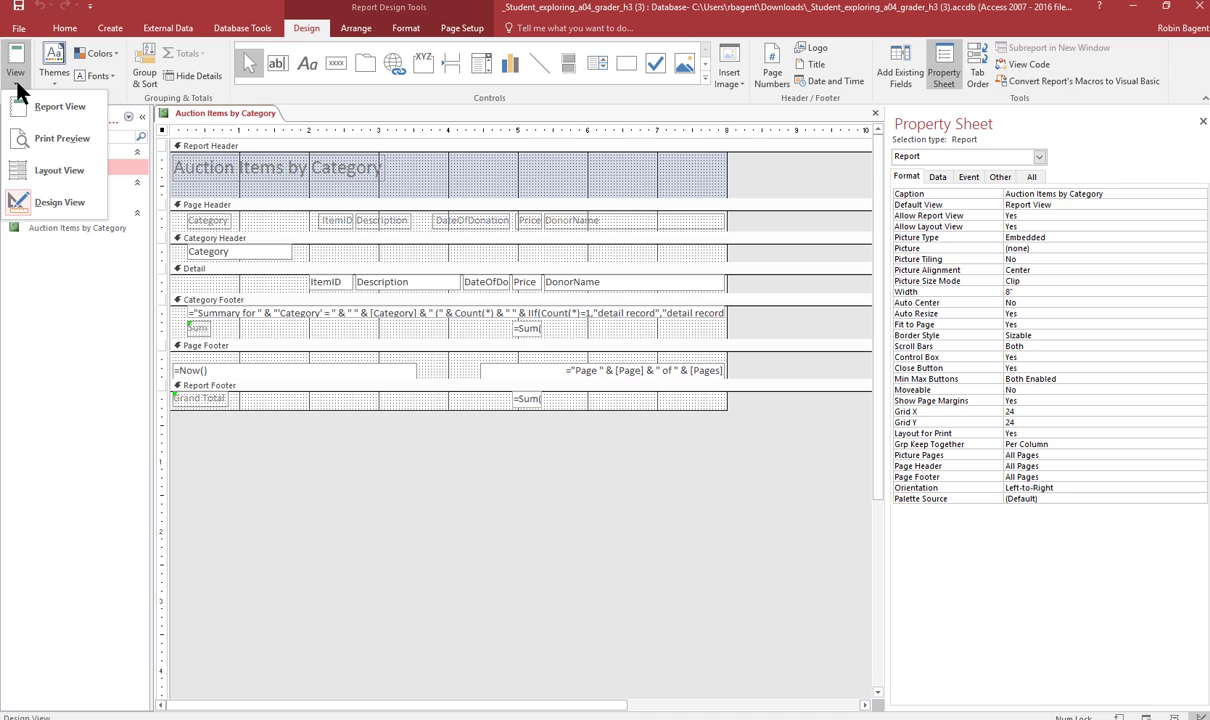
{"action": "left_click", "coordinate": [40, 168]}
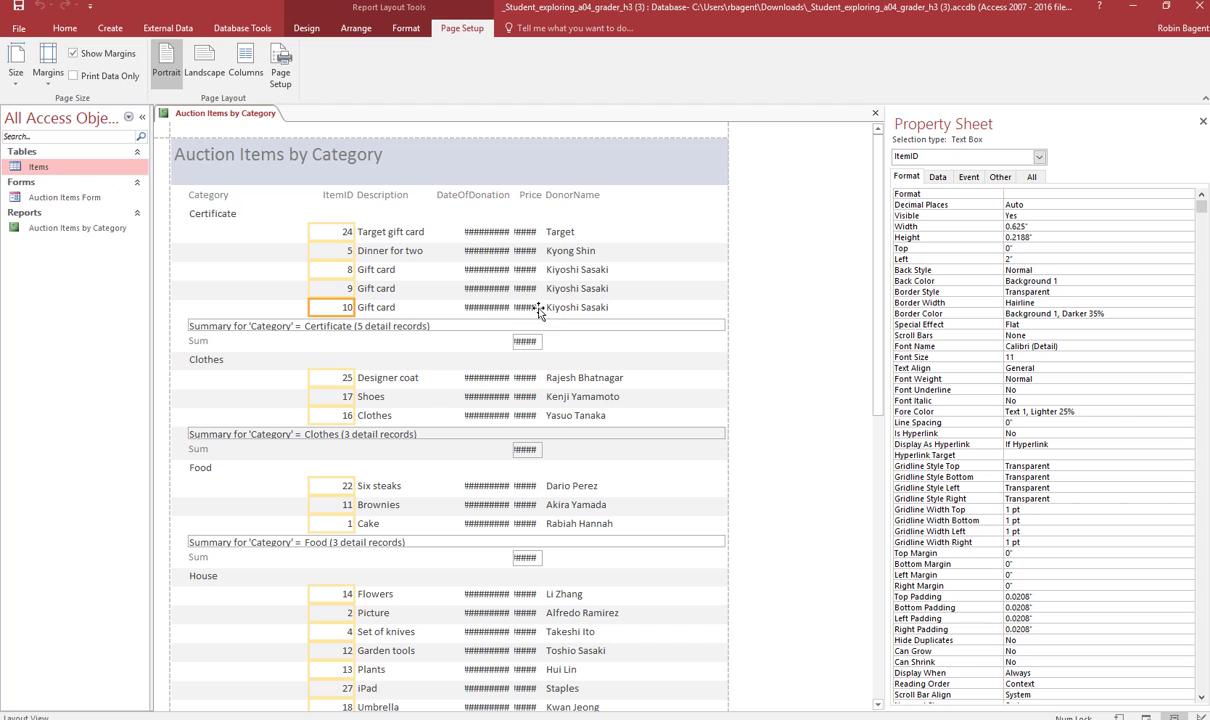
{"action": "left_click", "coordinate": [476, 270]}
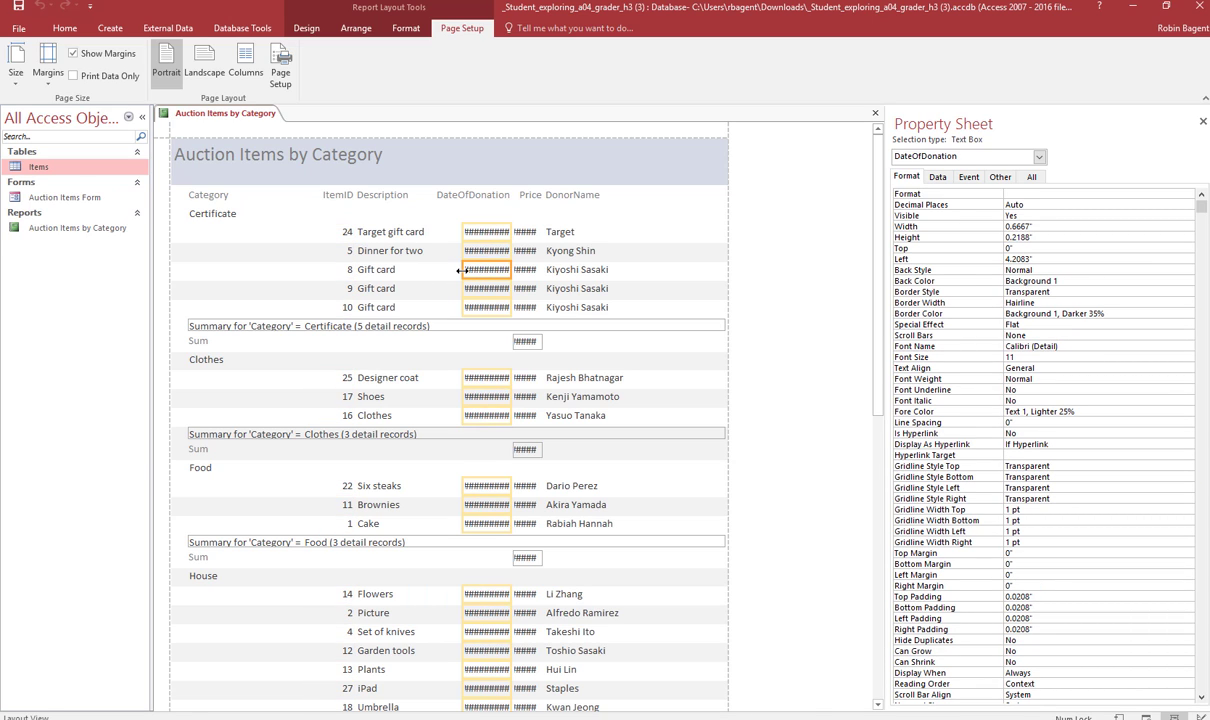
{"action": "left_click_drag", "start_coordinate": [461, 270], "coordinate": [435, 270]}
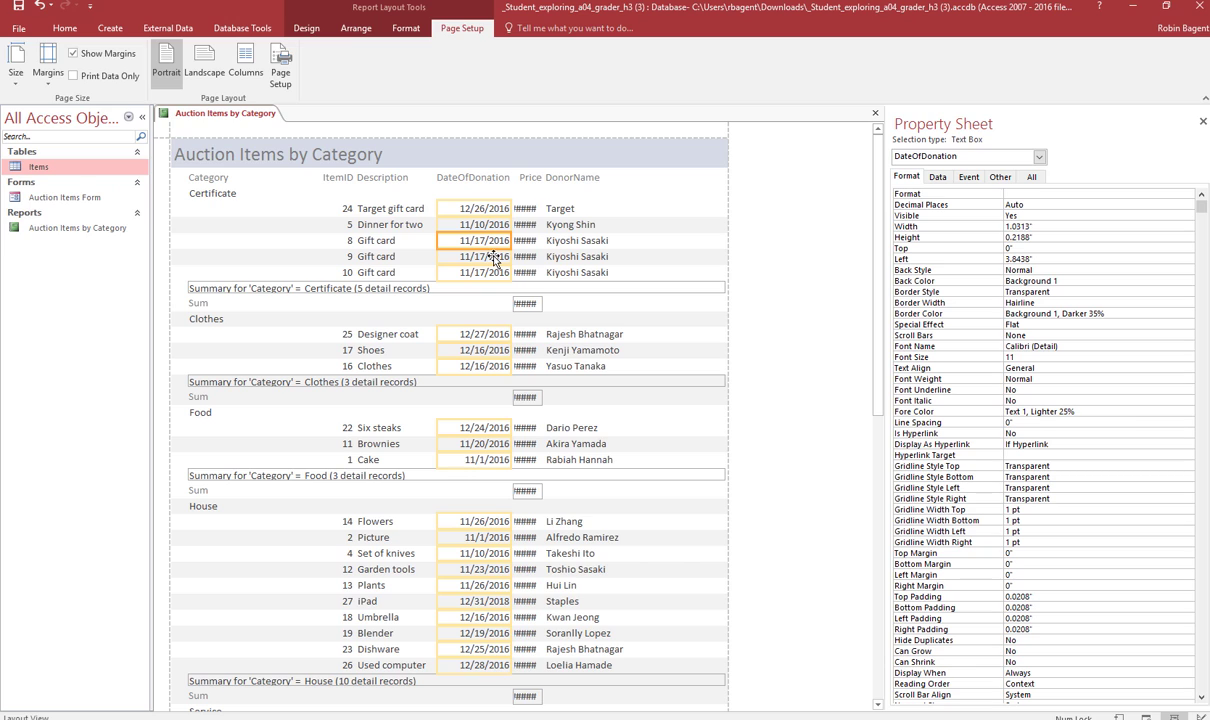
Shift the DonorName column's left edge and align its heading with the data.
{"action": "left_click", "coordinate": [563, 205]}
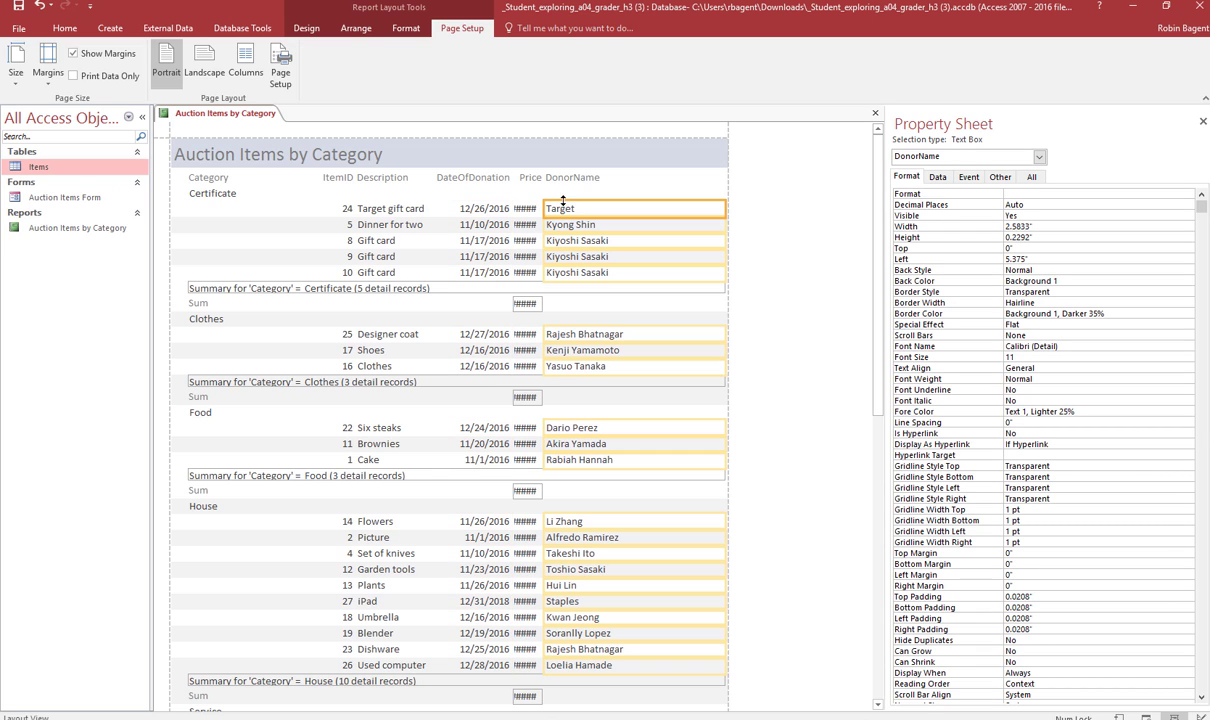
{"action": "left_click_drag", "start_coordinate": [545, 205], "coordinate": [556, 203]}
{"action": "left_click", "coordinate": [557, 177]}
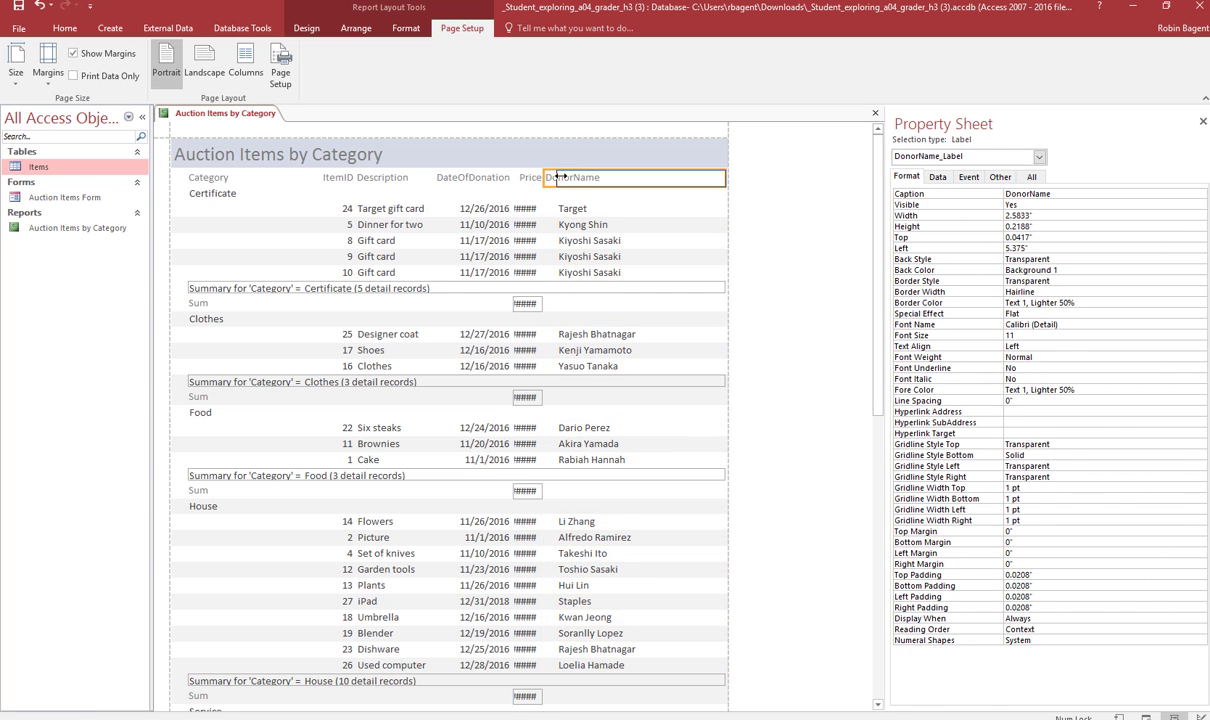
{"action": "left_click_drag", "start_coordinate": [558, 177], "coordinate": [557, 177]}
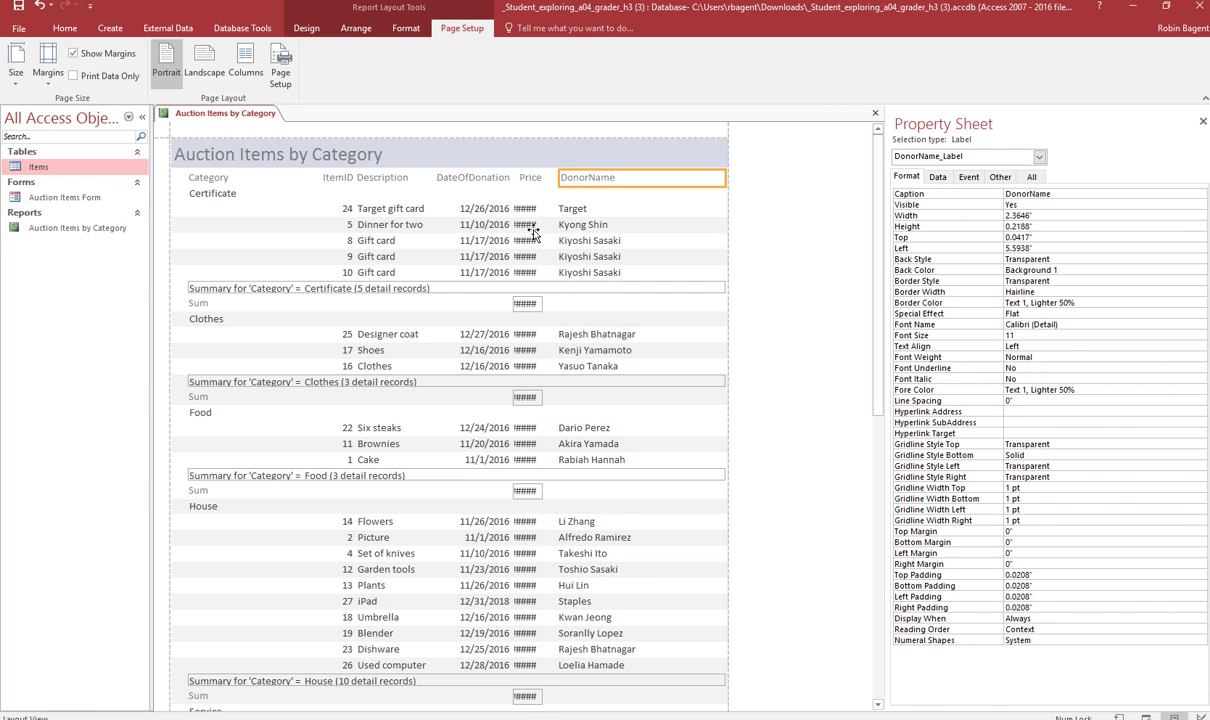
Widen the Price column and category Sum box so values like $100.00 fit.
{"action": "left_click", "coordinate": [514, 222]}
{"action": "left_click_drag", "start_coordinate": [543, 224], "coordinate": [550, 224]}
{"action": "left_click", "coordinate": [532, 179]}
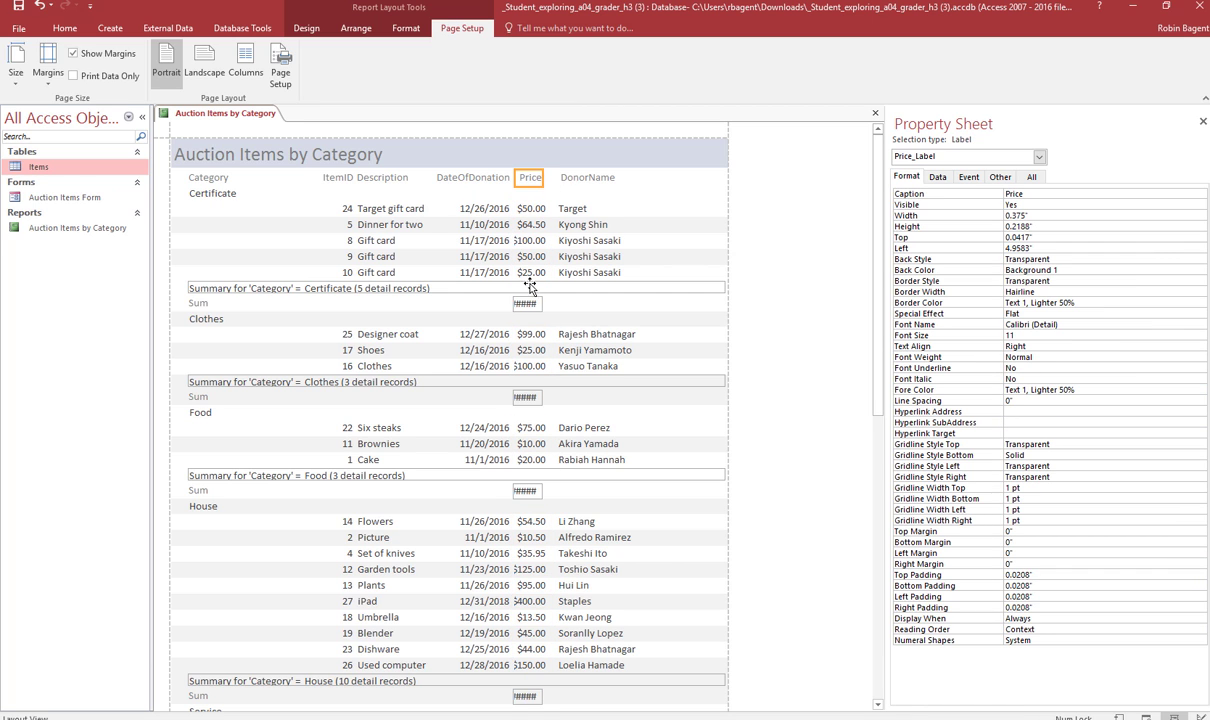
{"action": "left_click", "coordinate": [529, 302]}
{"action": "left_click_drag", "start_coordinate": [543, 304], "coordinate": [507, 303]}
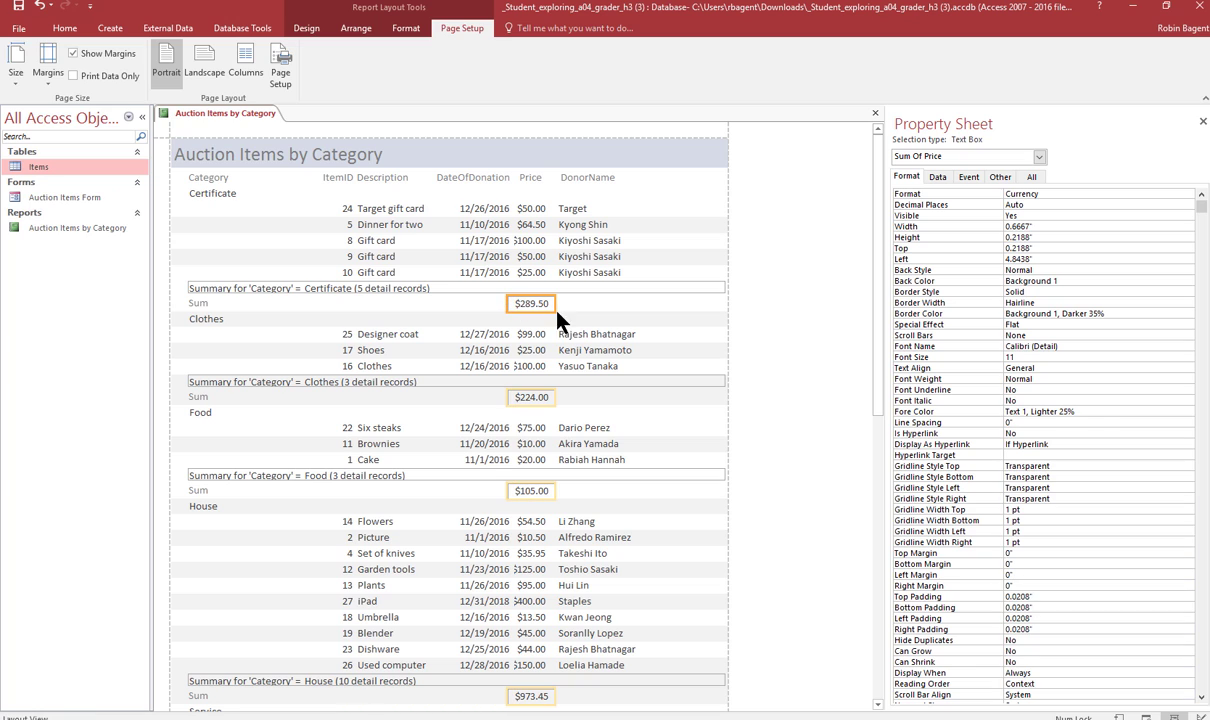
{"action": "left_click", "coordinate": [530, 256]}
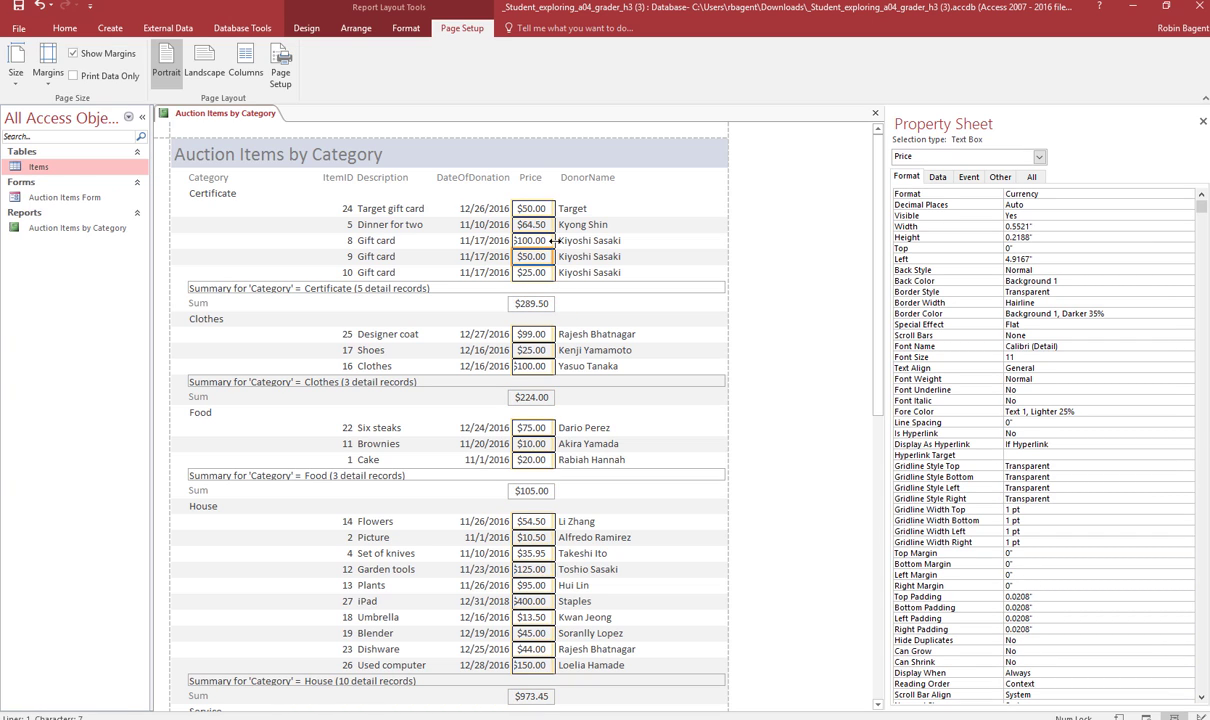
{"action": "left_click_drag", "start_coordinate": [551, 240], "coordinate": [555, 240]}
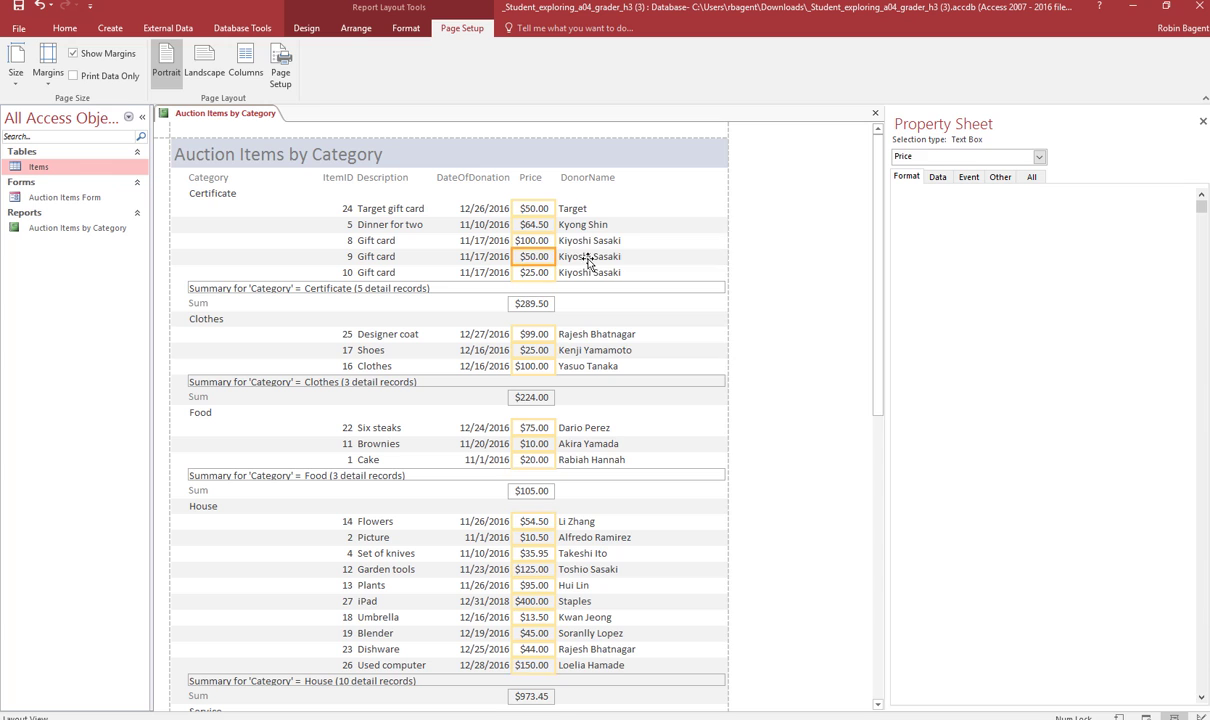
Nudge the DonorName heading right to align with its column.
{"action": "left_click", "coordinate": [589, 258]}
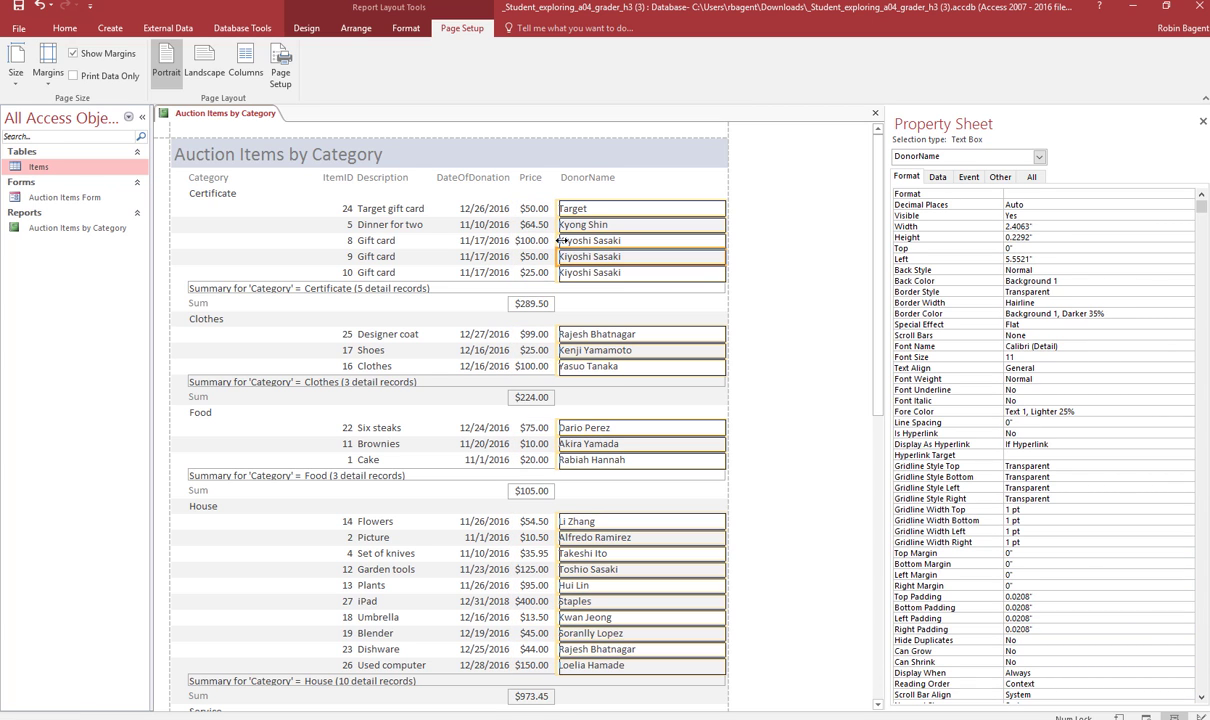
{"action": "left_click", "coordinate": [565, 177]}
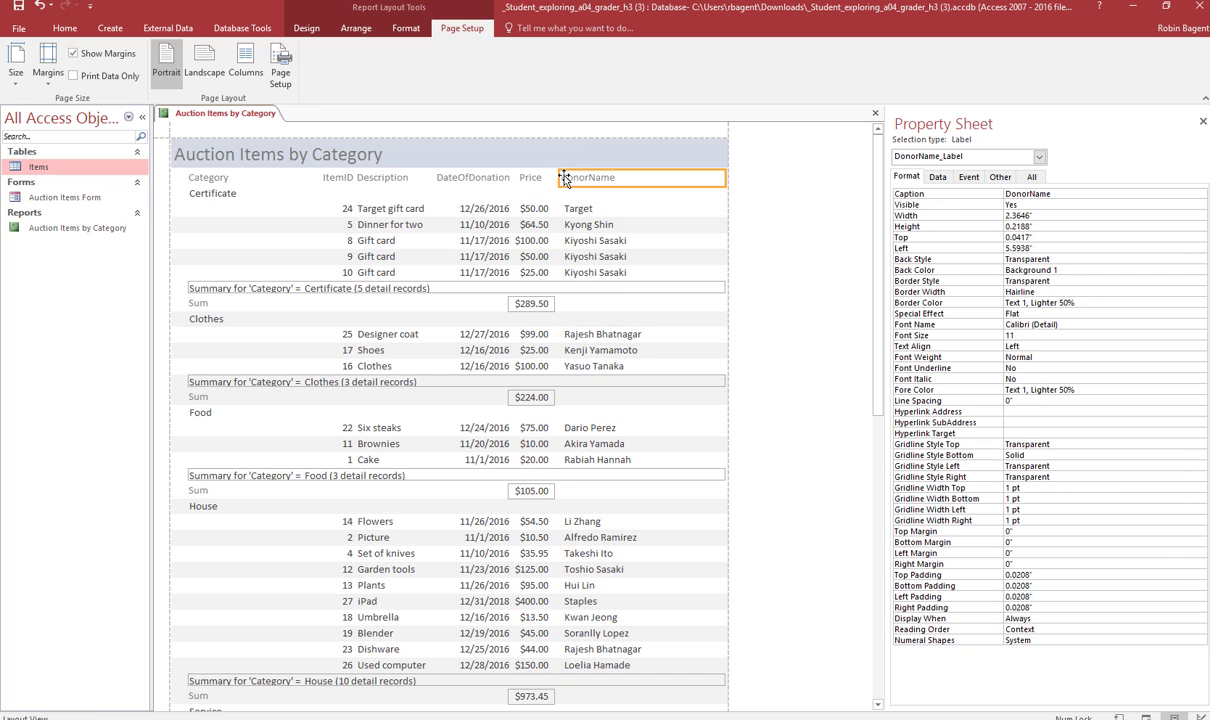
{"action": "left_click_drag", "start_coordinate": [565, 177], "coordinate": [569, 177]}
{"action": "left_click", "coordinate": [312, 34]}
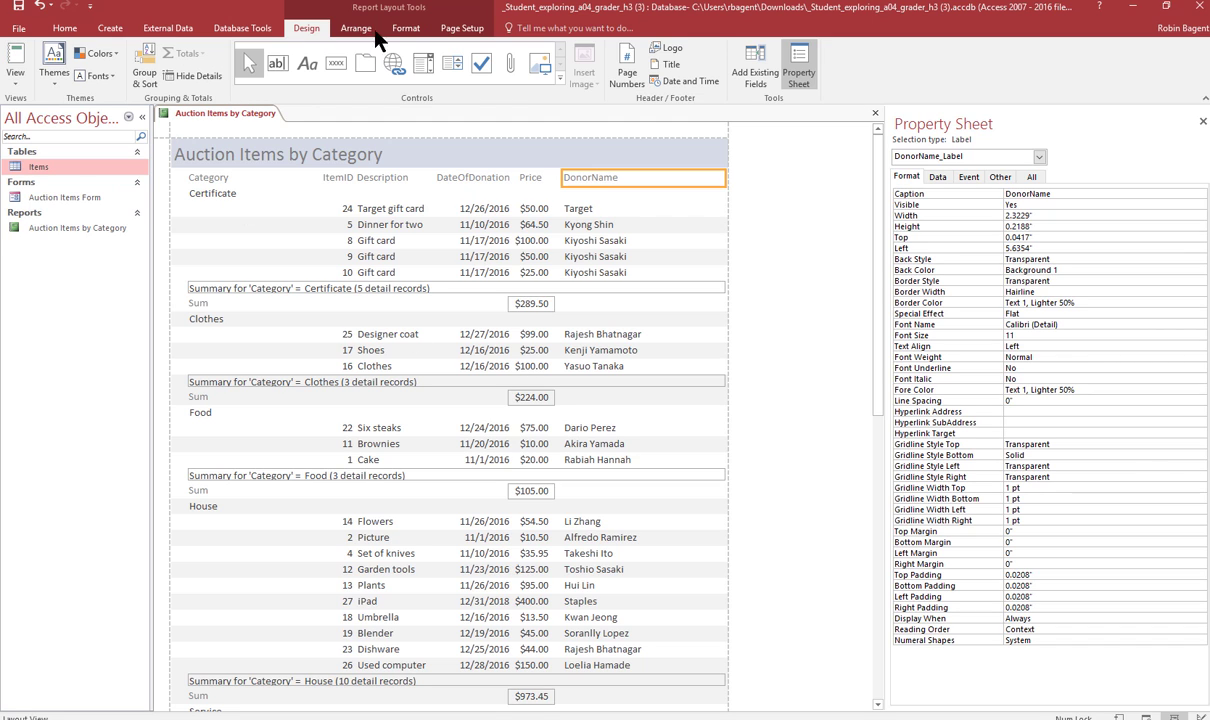
{"action": "left_click", "coordinate": [16, 78]}
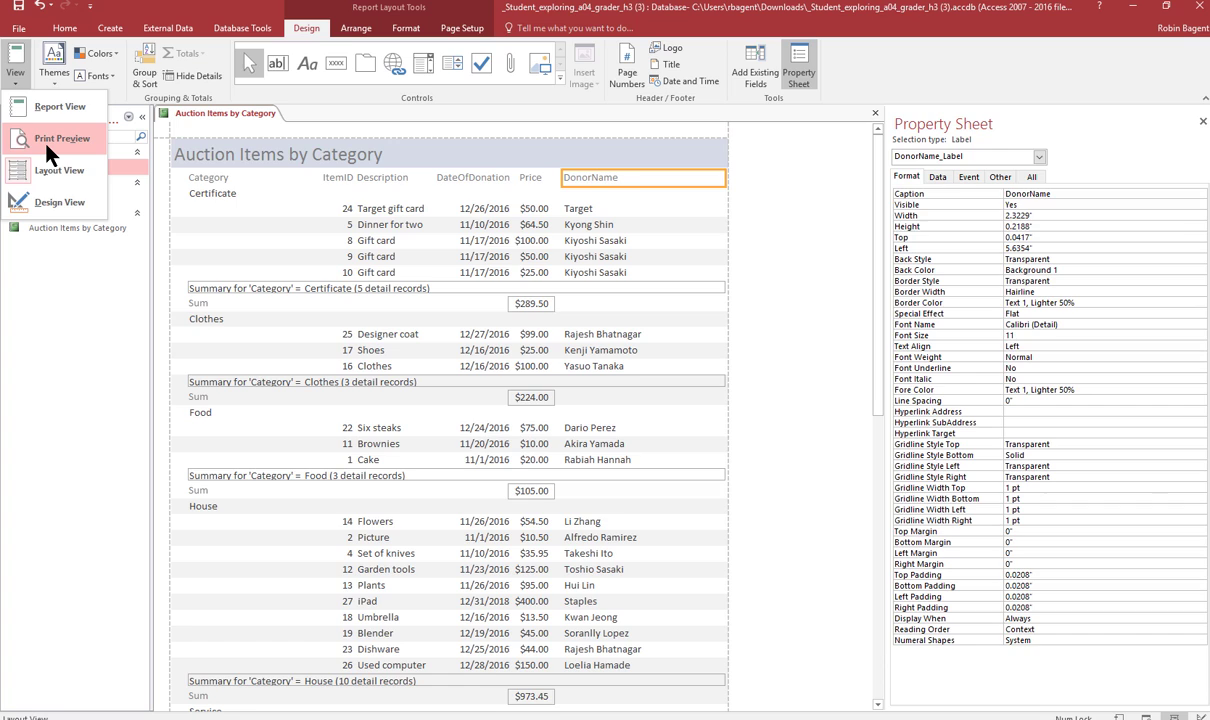
{"action": "left_click", "coordinate": [47, 142]}
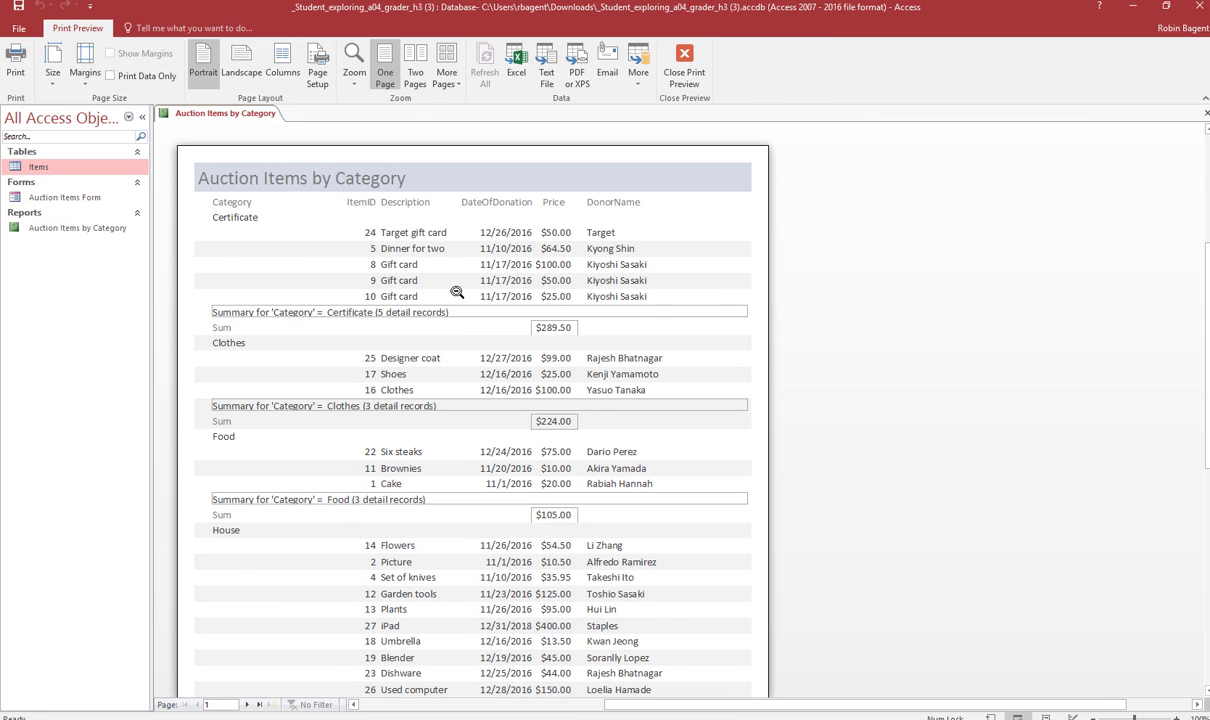
{"action": "scroll", "coordinate": [552, 499], "scroll_direction": "down", "scroll_amount": 5}
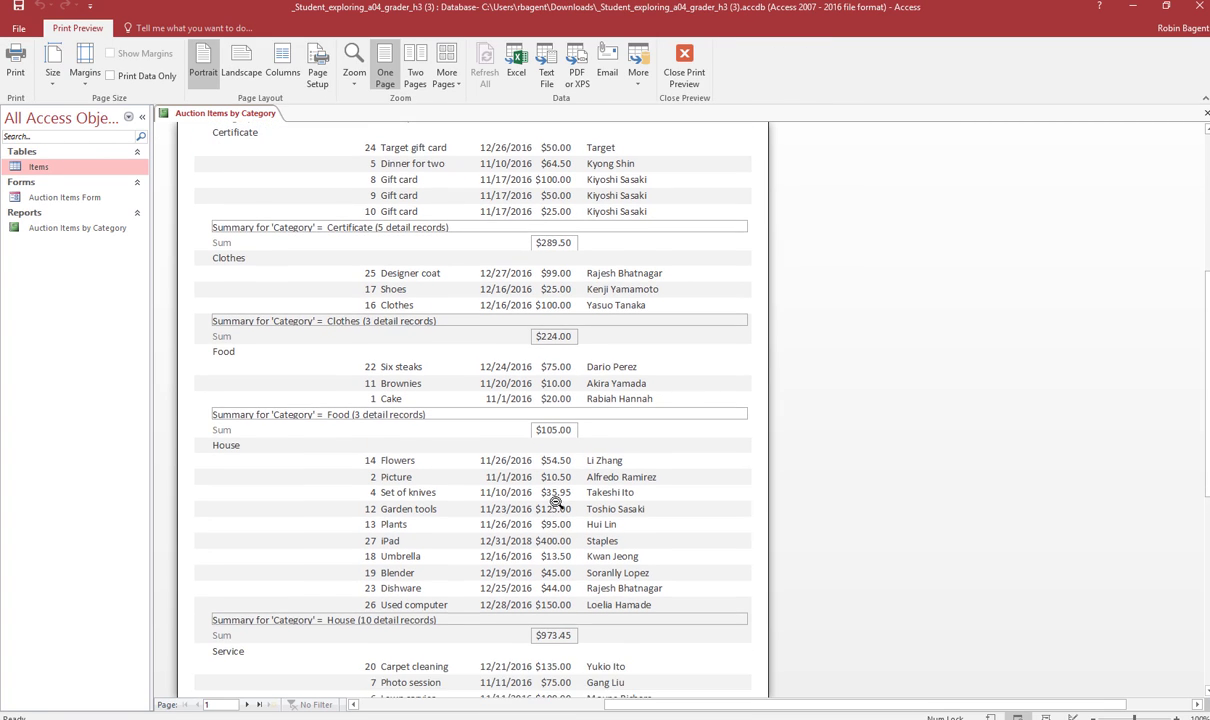
{"action": "scroll", "coordinate": [564, 502], "scroll_direction": "down", "scroll_amount": 3}
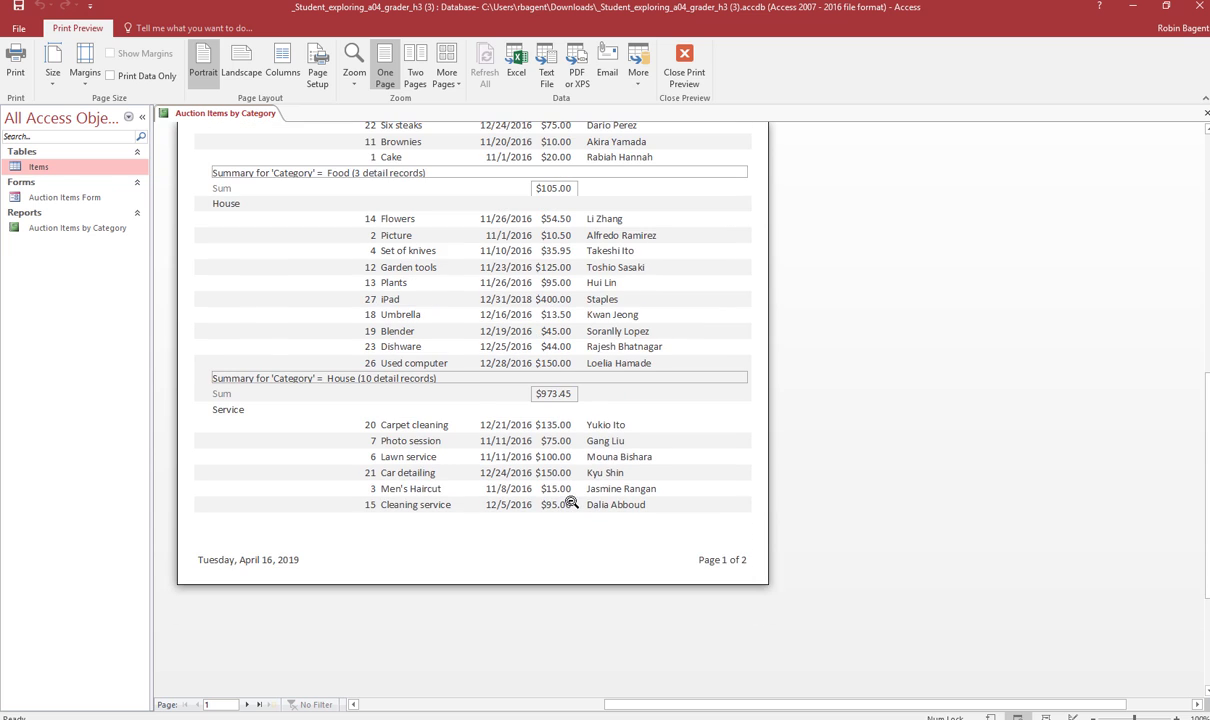
{"action": "scroll", "coordinate": [568, 500], "scroll_direction": "up", "scroll_amount": 4}
{"action": "scroll", "coordinate": [571, 497], "scroll_direction": "up", "scroll_amount": 10}
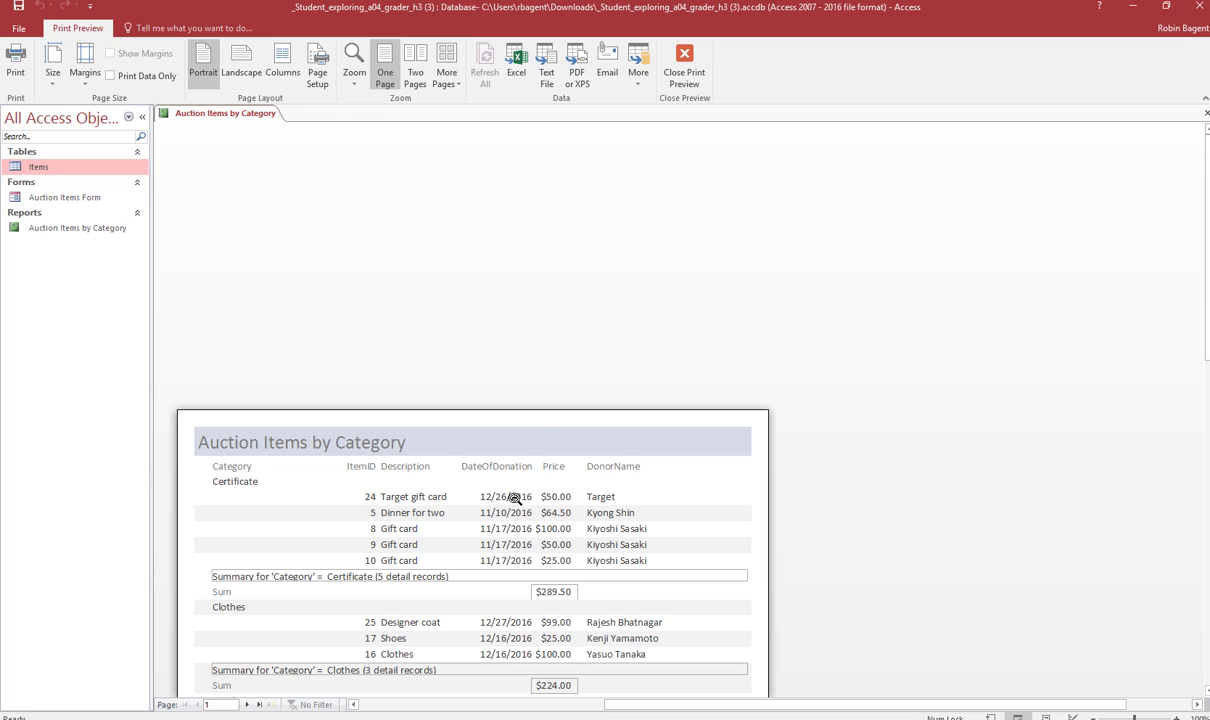
{"action": "scroll", "coordinate": [555, 516], "scroll_direction": "down", "scroll_amount": 2}
{"action": "scroll", "coordinate": [558, 516], "scroll_direction": "down", "scroll_amount": 3}
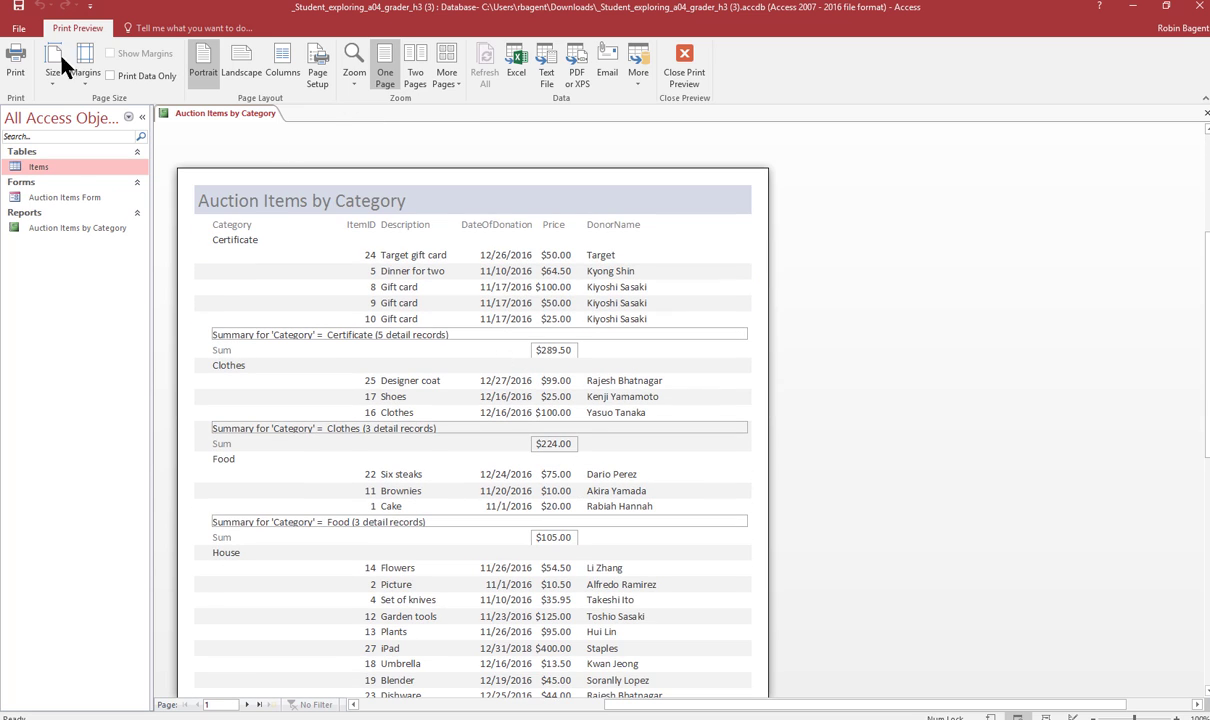
Sort the report's Price values smallest to largest in Layout View.
{"action": "left_click", "coordinate": [686, 62]}
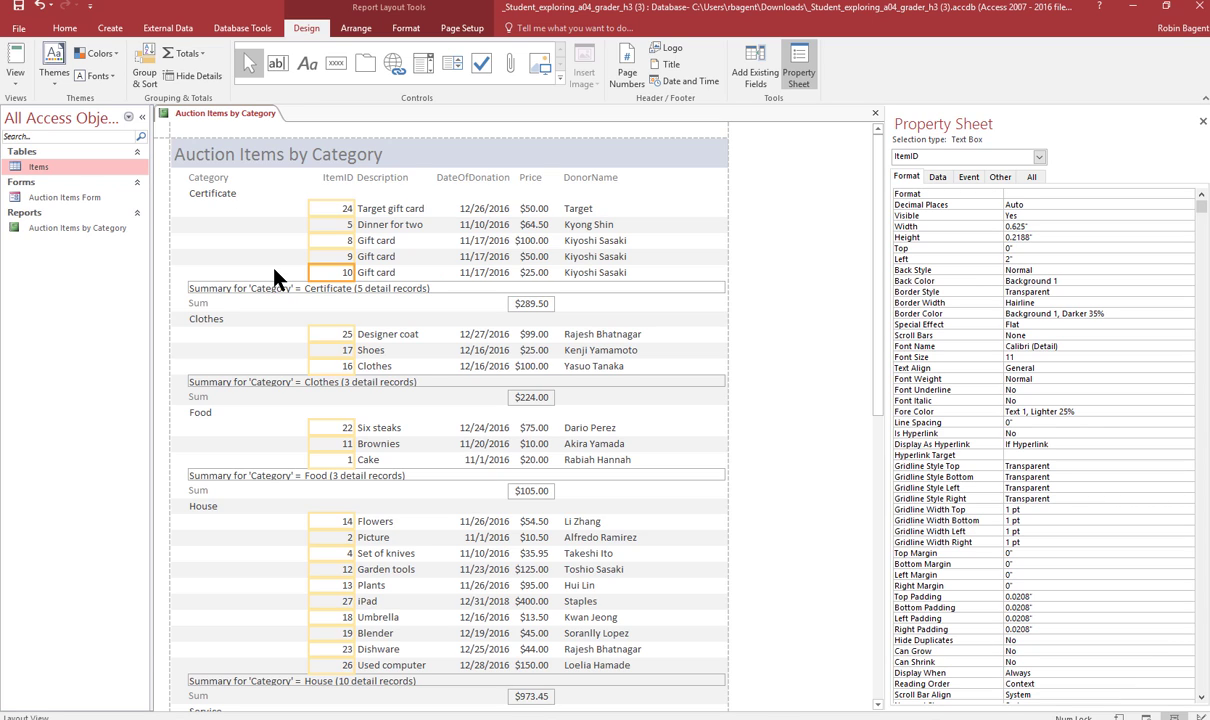
{"action": "right_click", "coordinate": [533, 215]}
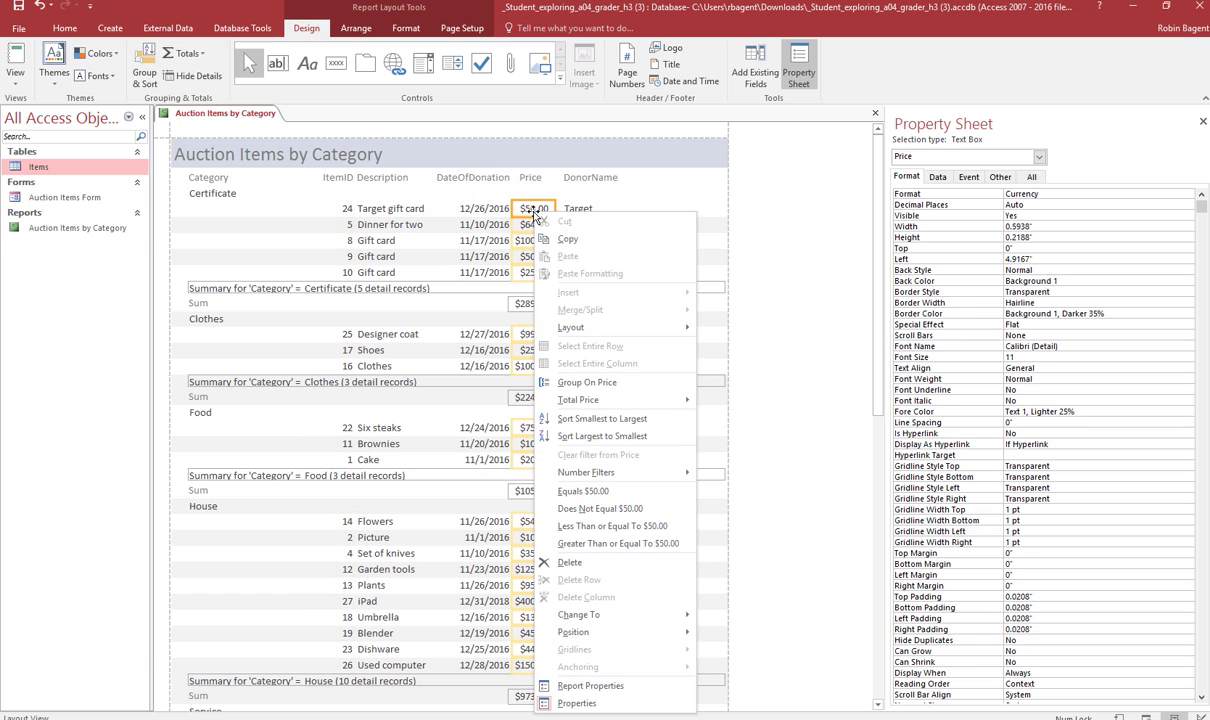
{"action": "left_click", "coordinate": [612, 420]}
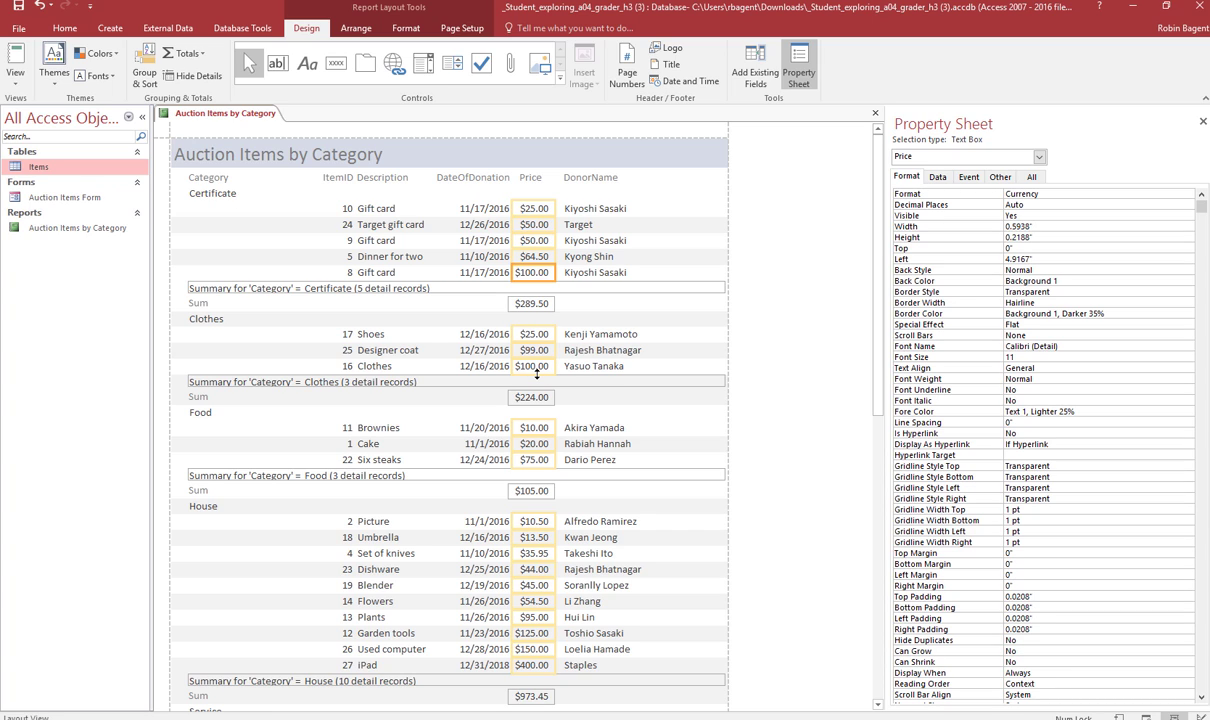
Close the Auction Items by Category report.
{"action": "right_click", "coordinate": [243, 120]}
{"action": "key", "text": "Escape"}
{"action": "right_click", "coordinate": [248, 123]}
{"action": "left_click", "coordinate": [238, 139]}
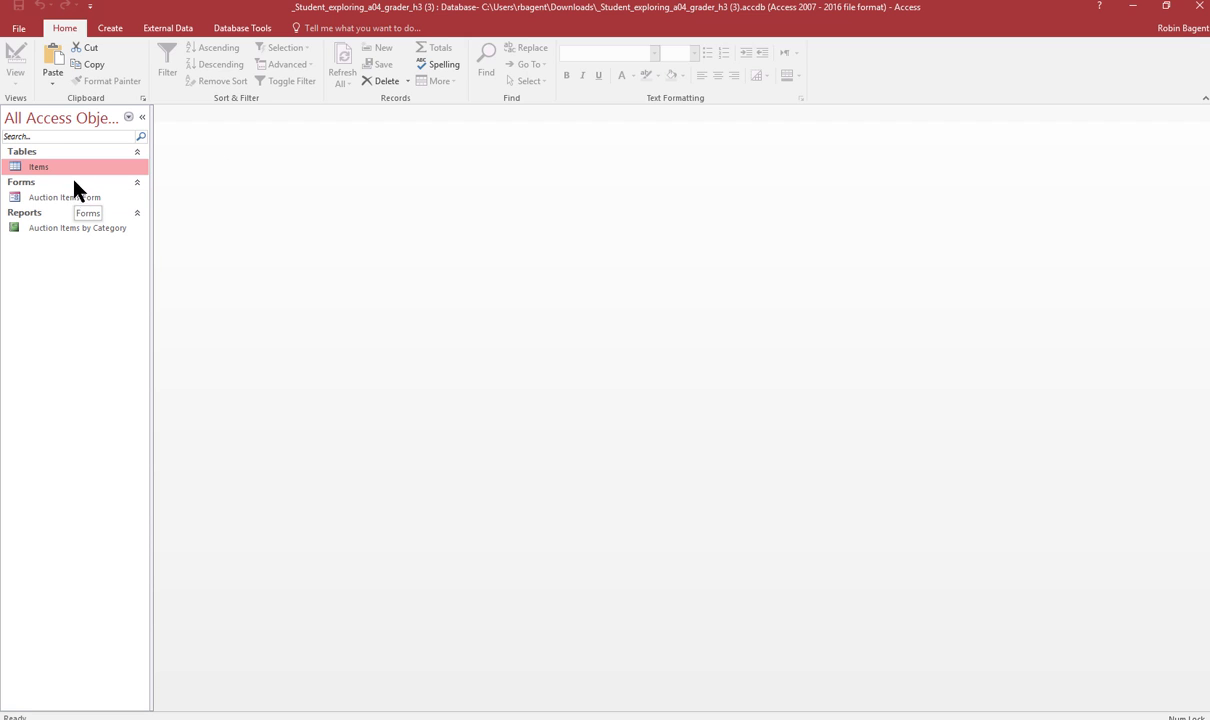
Start the Labels wizard, keeping the default label size and font settings.
{"action": "left_click", "coordinate": [110, 30]}
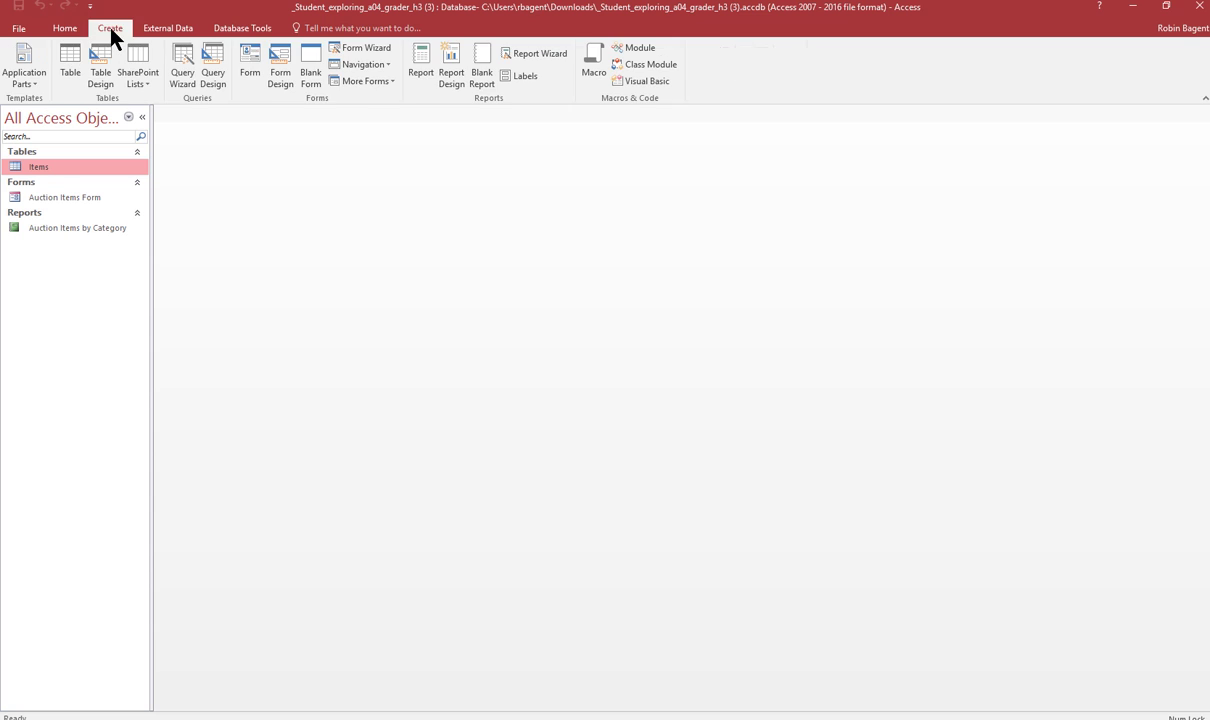
{"action": "left_click", "coordinate": [525, 78]}
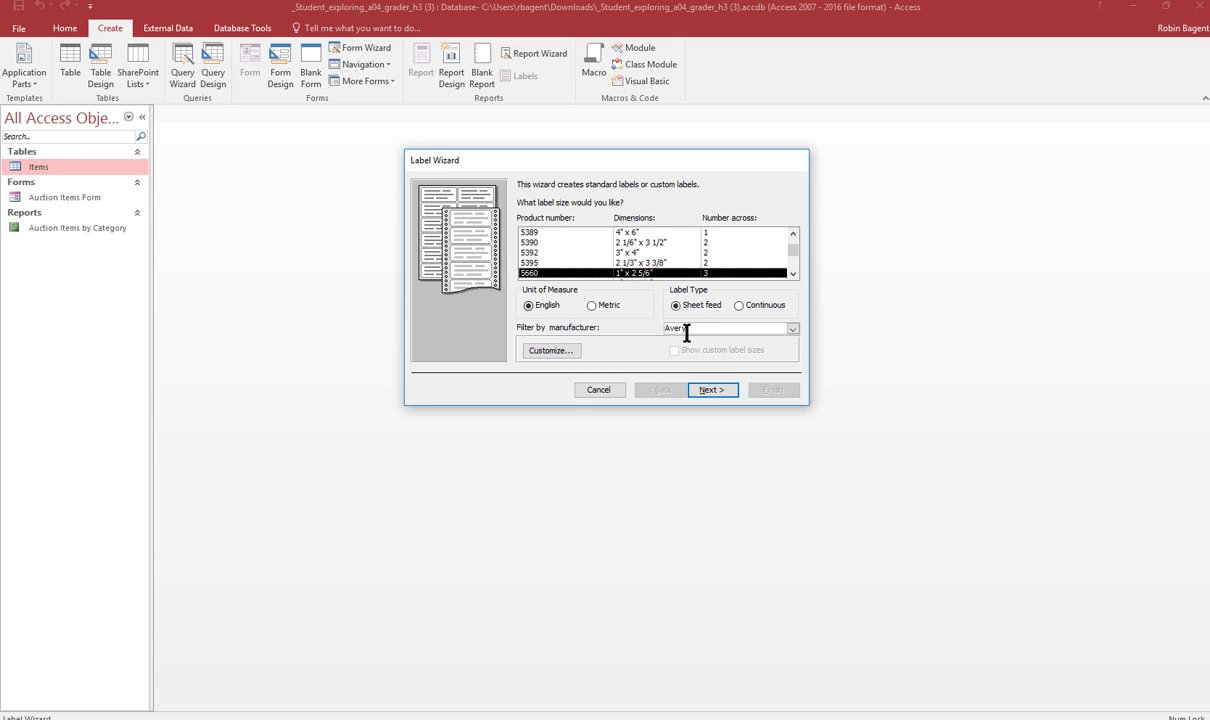
{"action": "left_click", "coordinate": [716, 390]}
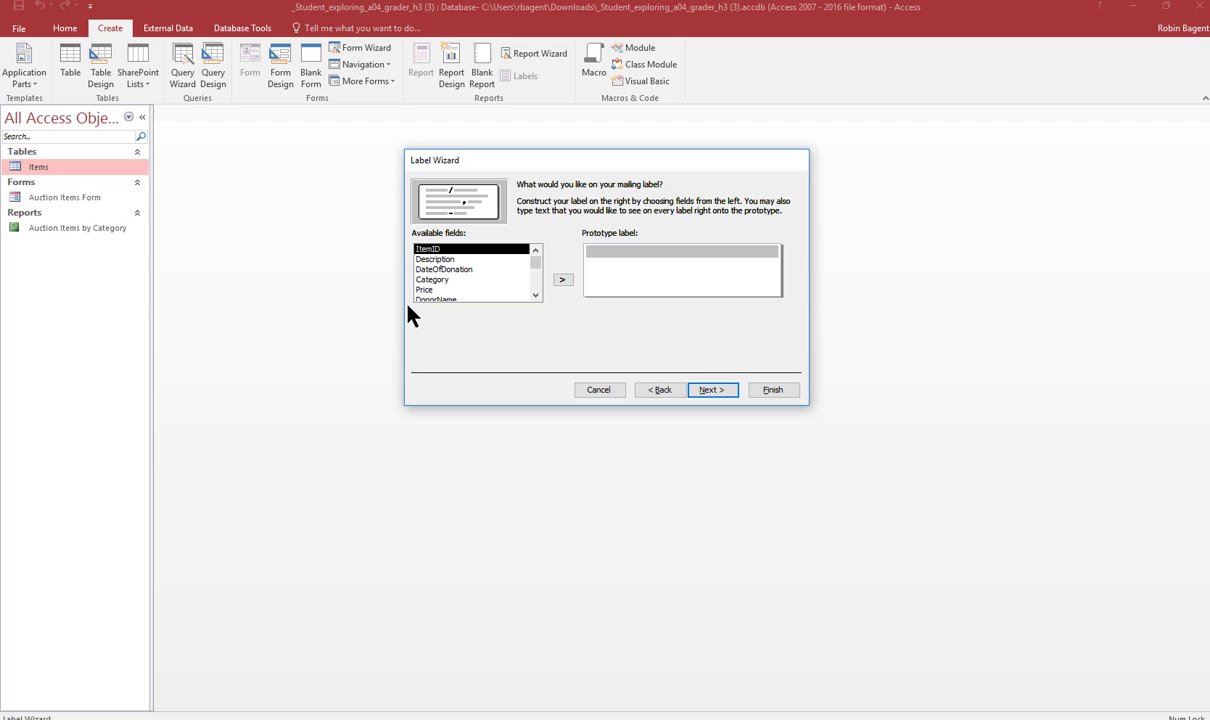
Place DonorName, DonorAddress1 and DonorAddress2 on three lines of the label prototype.
{"action": "left_click", "coordinate": [535, 295]}
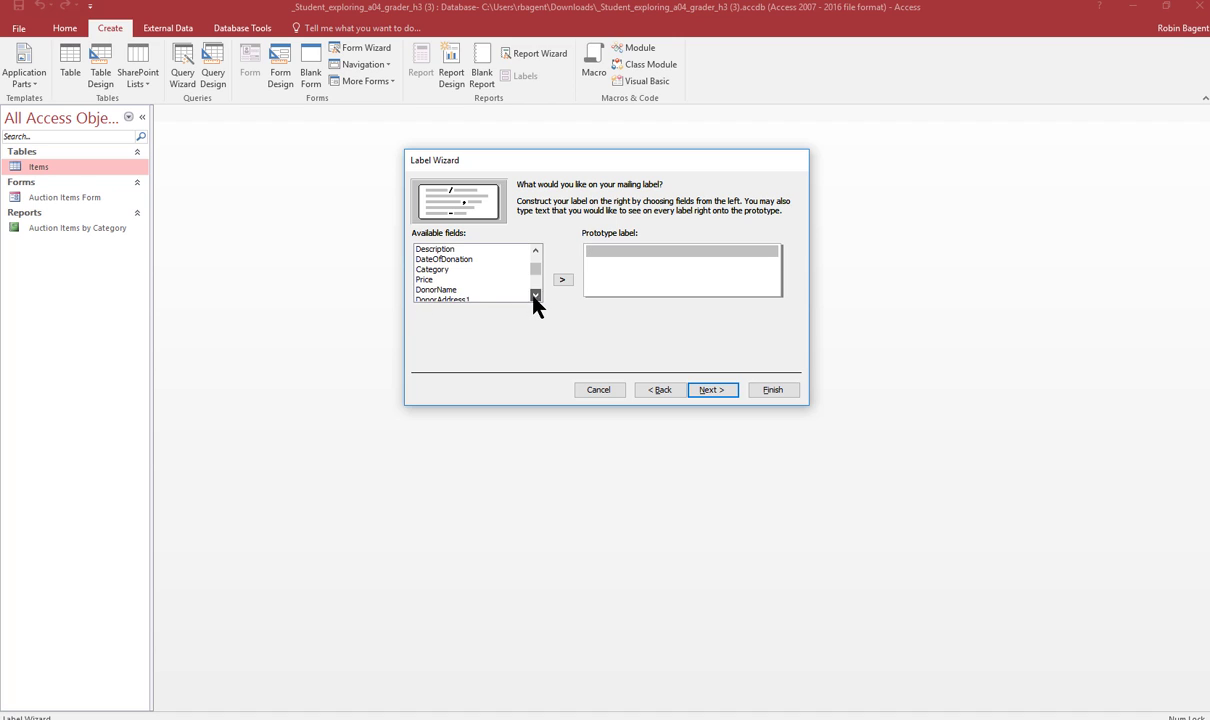
{"action": "left_click", "coordinate": [535, 295]}
{"action": "left_click", "coordinate": [535, 295]}
{"action": "left_click", "coordinate": [520, 269]}
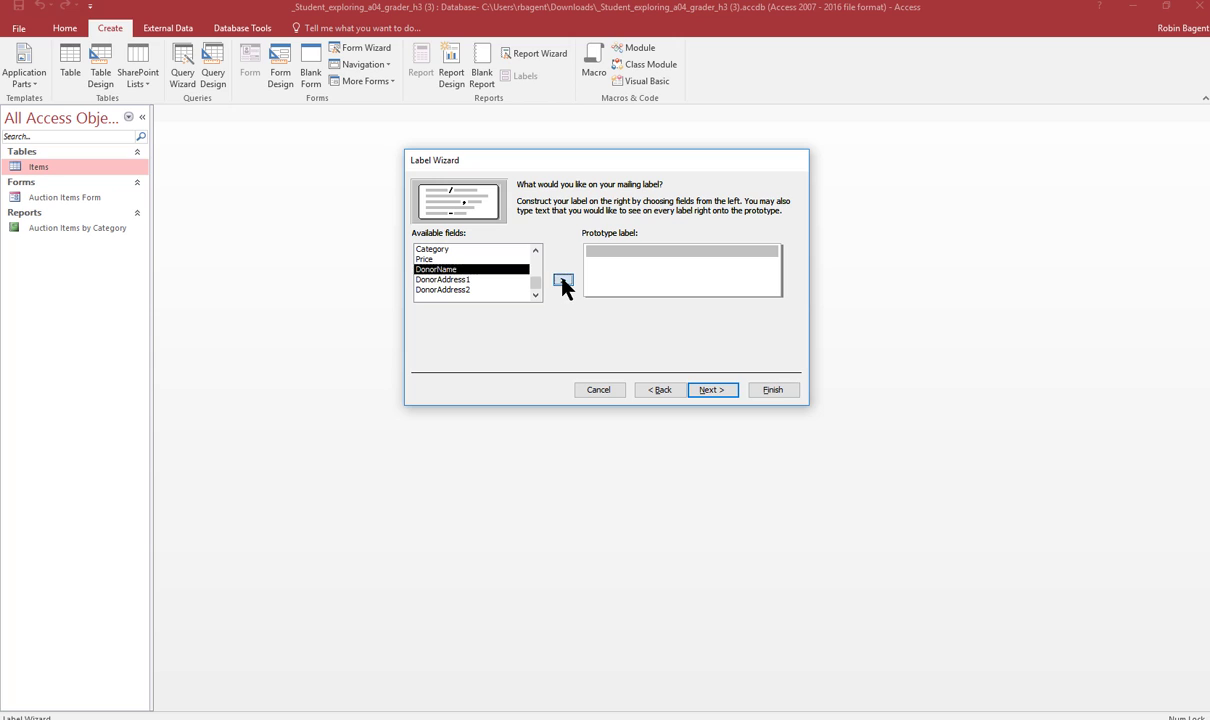
{"action": "left_click", "coordinate": [562, 281]}
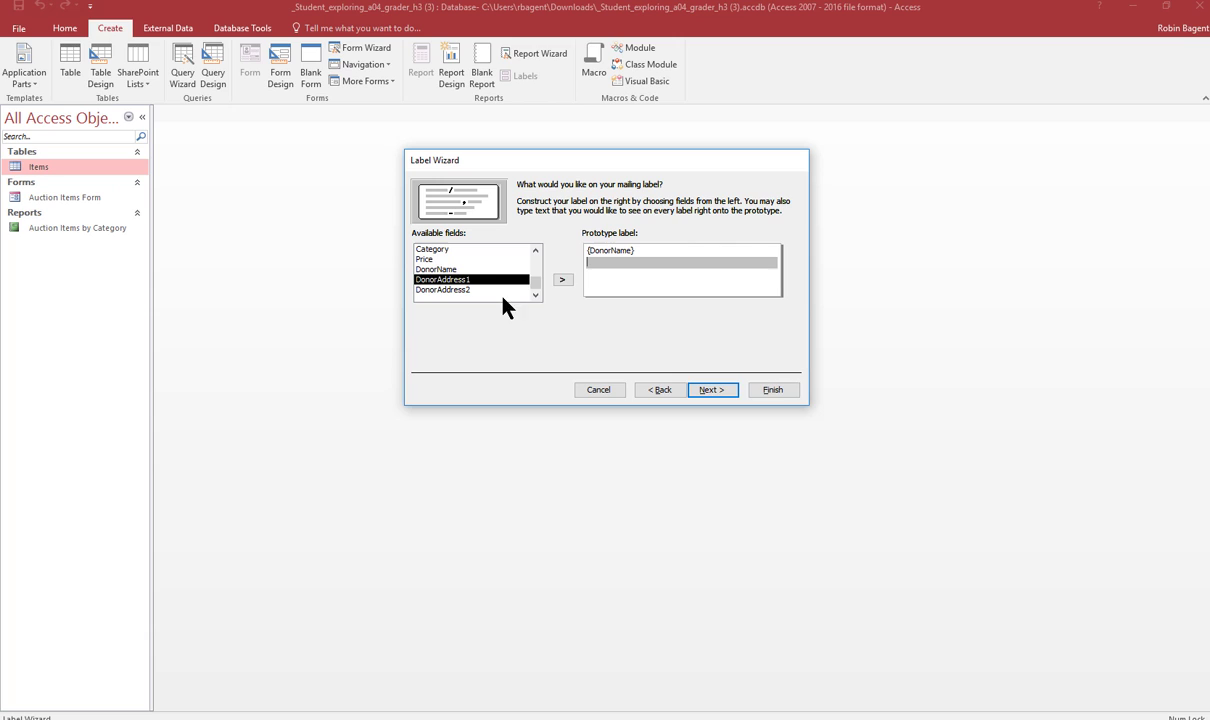
{"action": "left_click", "coordinate": [564, 281]}
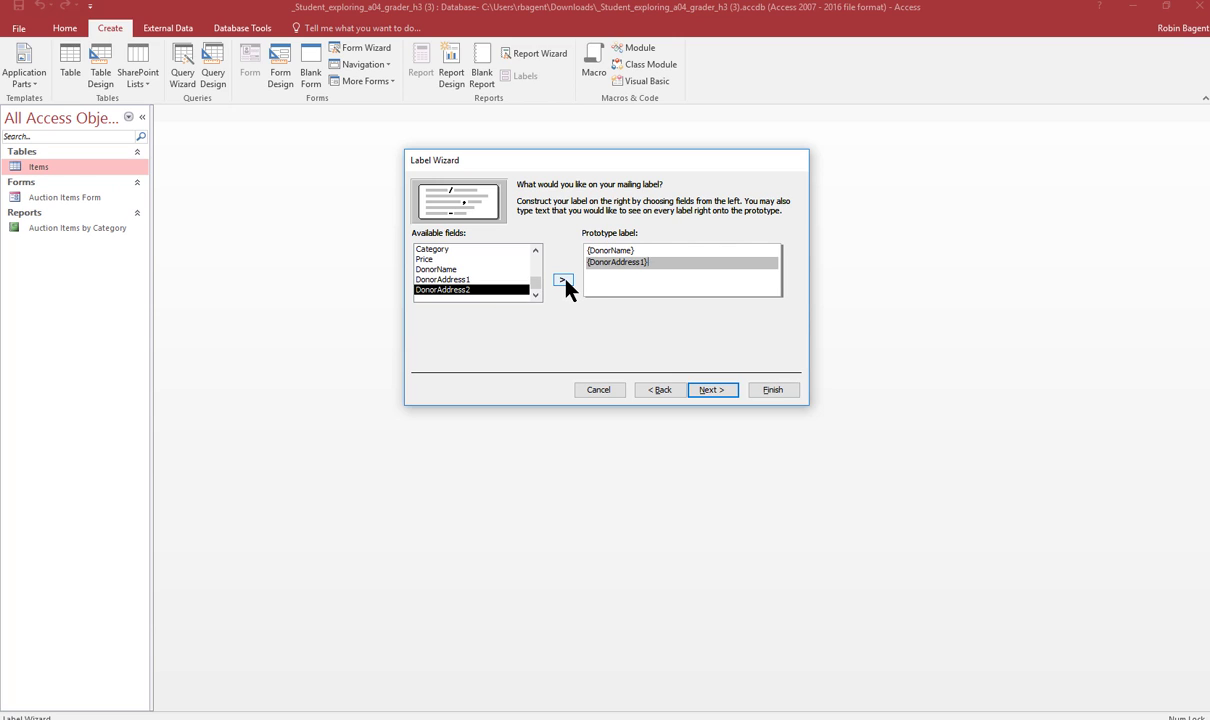
{"action": "left_click", "coordinate": [563, 281]}
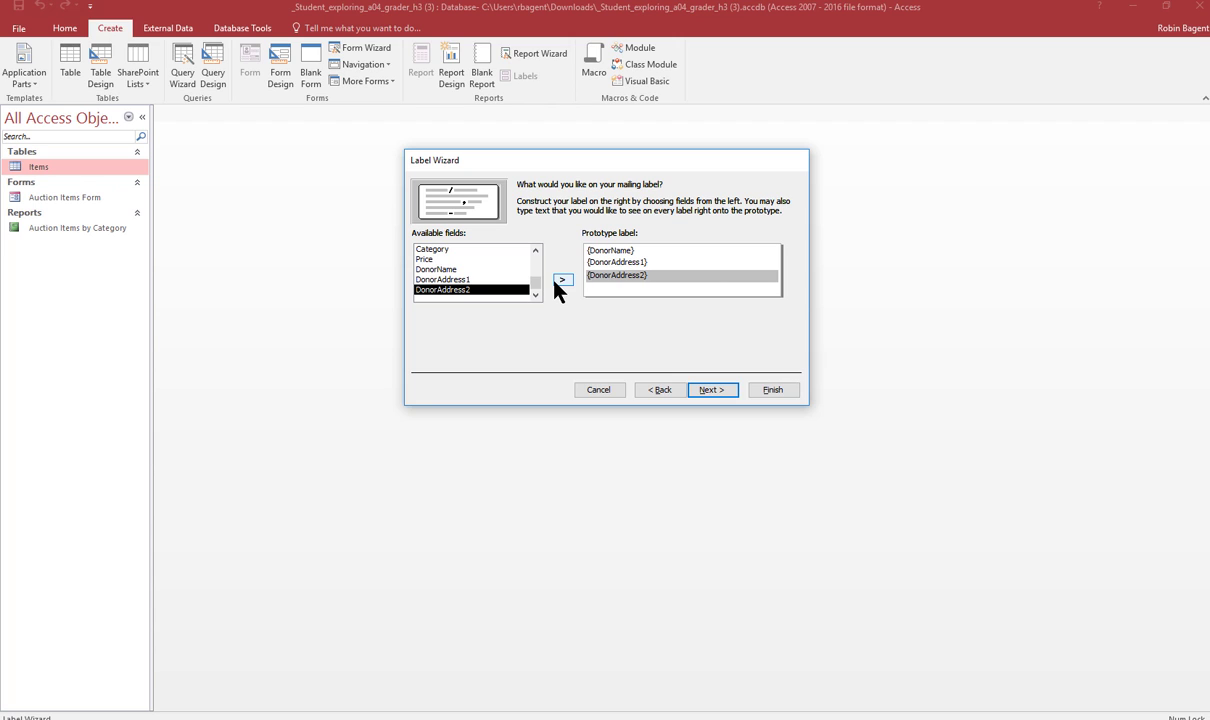
Sort the labels by DonorName and name the report 'Donor Labels'.
{"action": "left_click", "coordinate": [712, 390]}
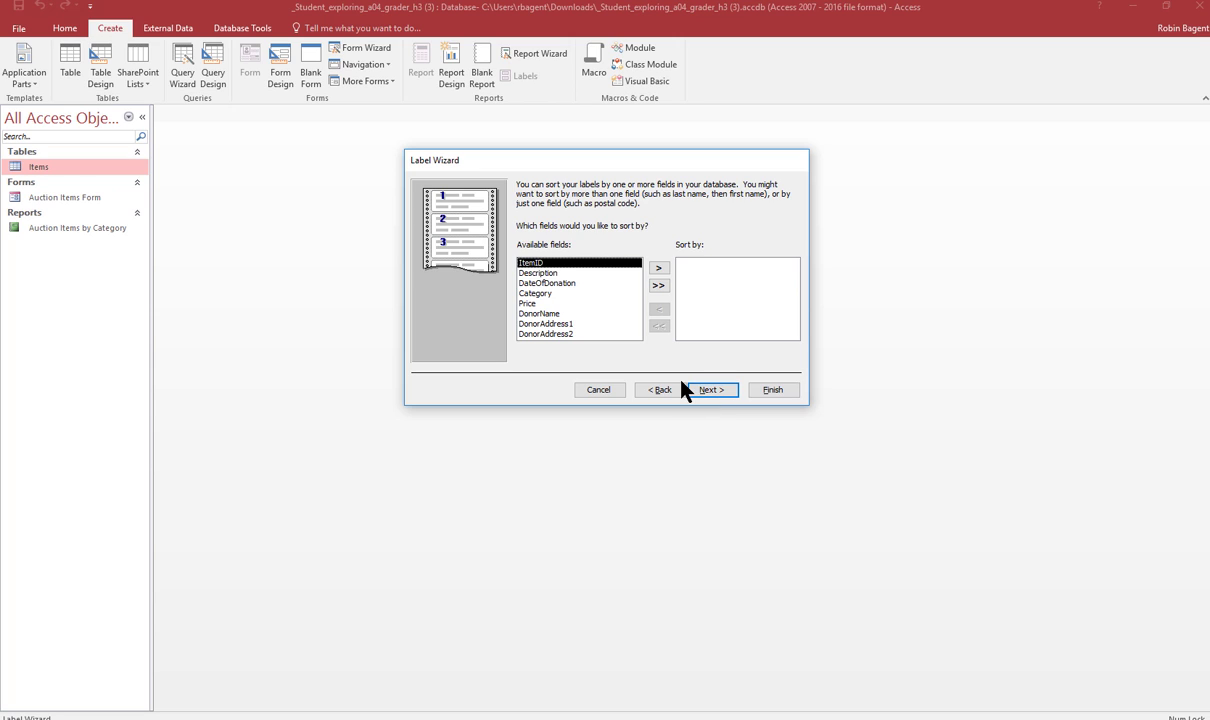
{"action": "left_click", "coordinate": [560, 313]}
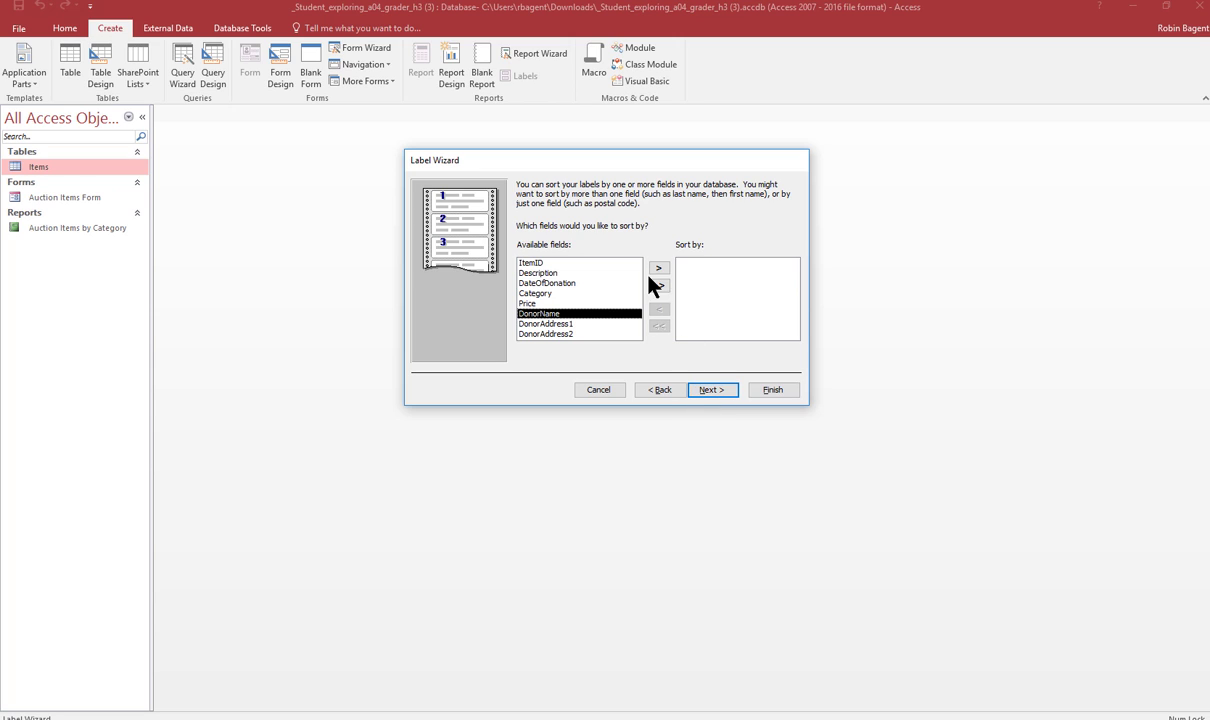
{"action": "left_click", "coordinate": [658, 268]}
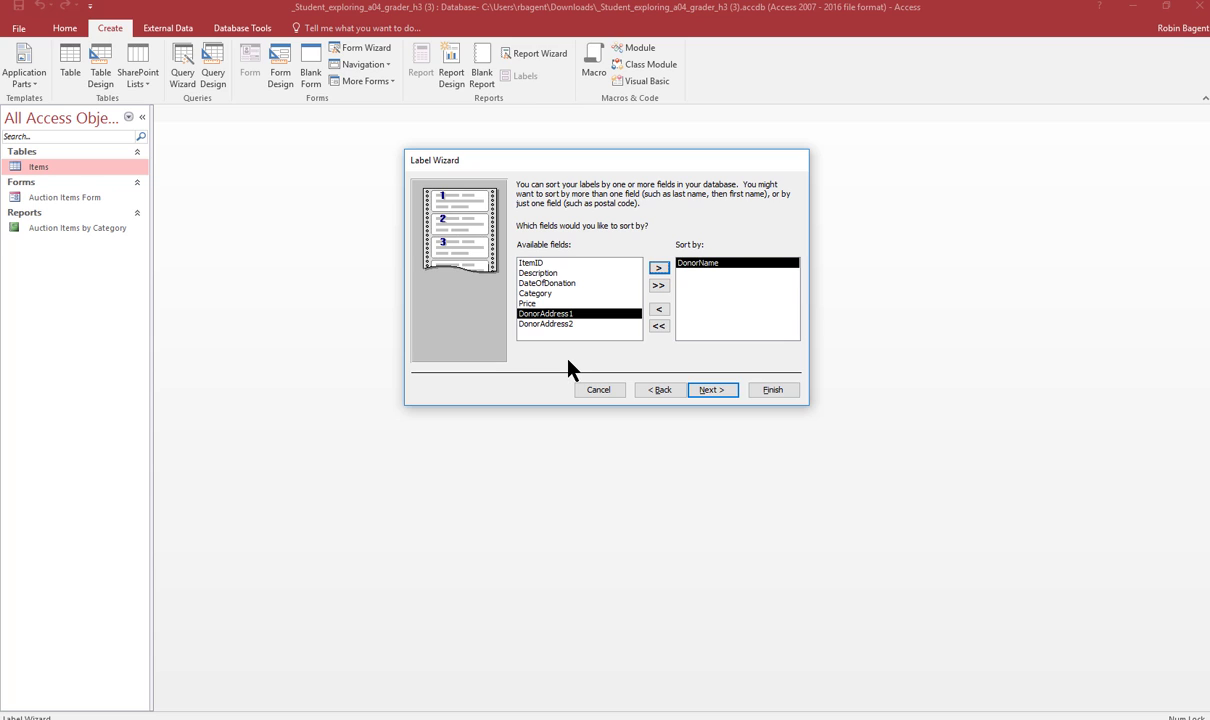
{"action": "left_click", "coordinate": [716, 396]}
{"action": "left_click_drag", "start_coordinate": [560, 200], "coordinate": [477, 196]}
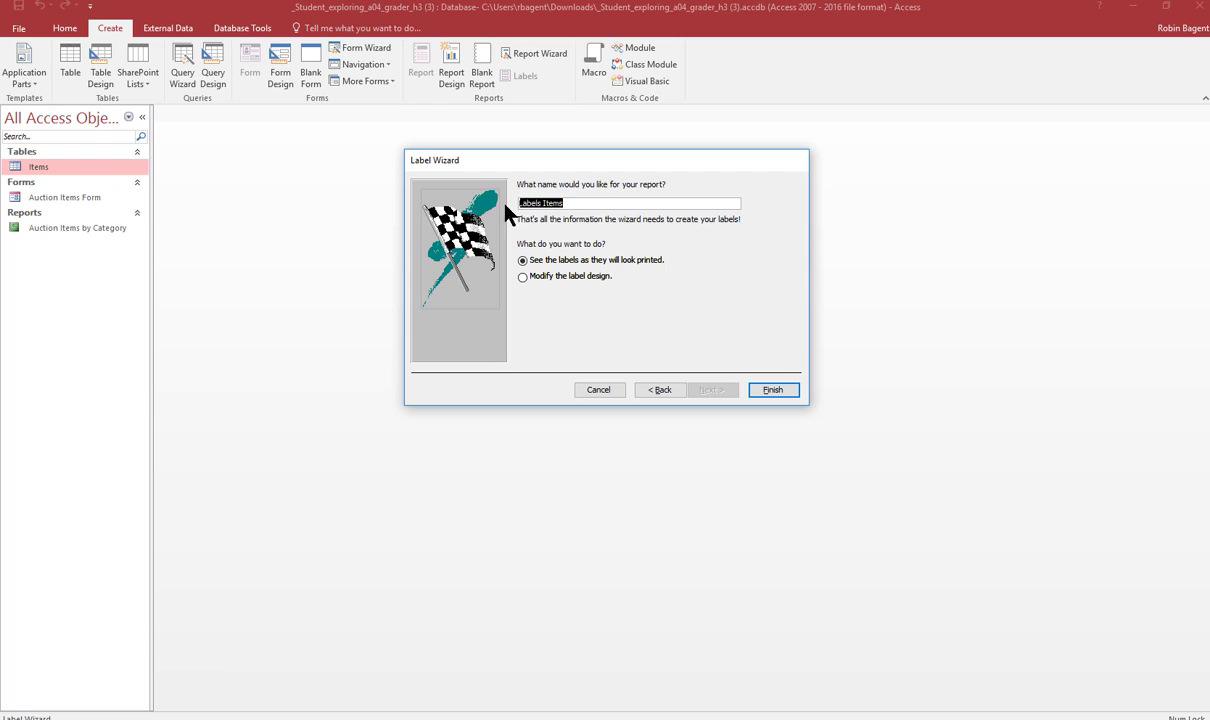
{"action": "key", "text": "BackSpace"}
{"action": "type", "text": "Donor Labels"}
Finish the Donor Labels wizard, dismiss the column-space warning, and scroll through the three-across preview.
{"action": "left_click", "coordinate": [770, 390]}
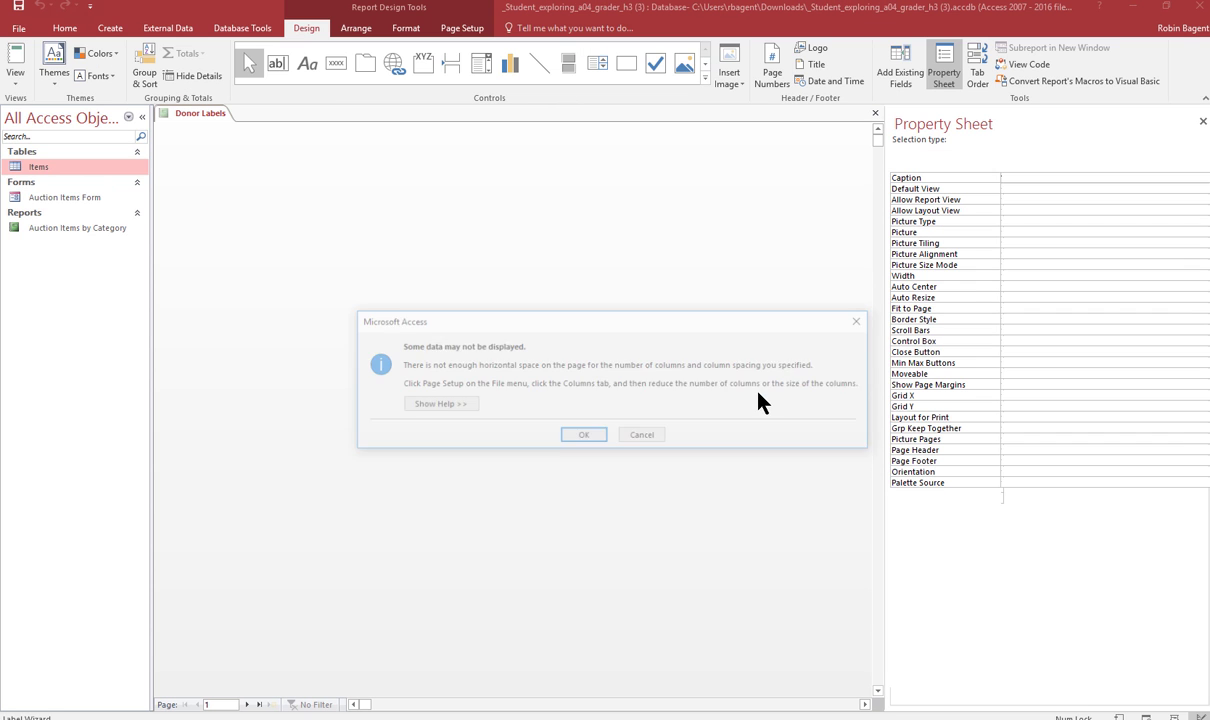
{"action": "left_click", "coordinate": [584, 437]}
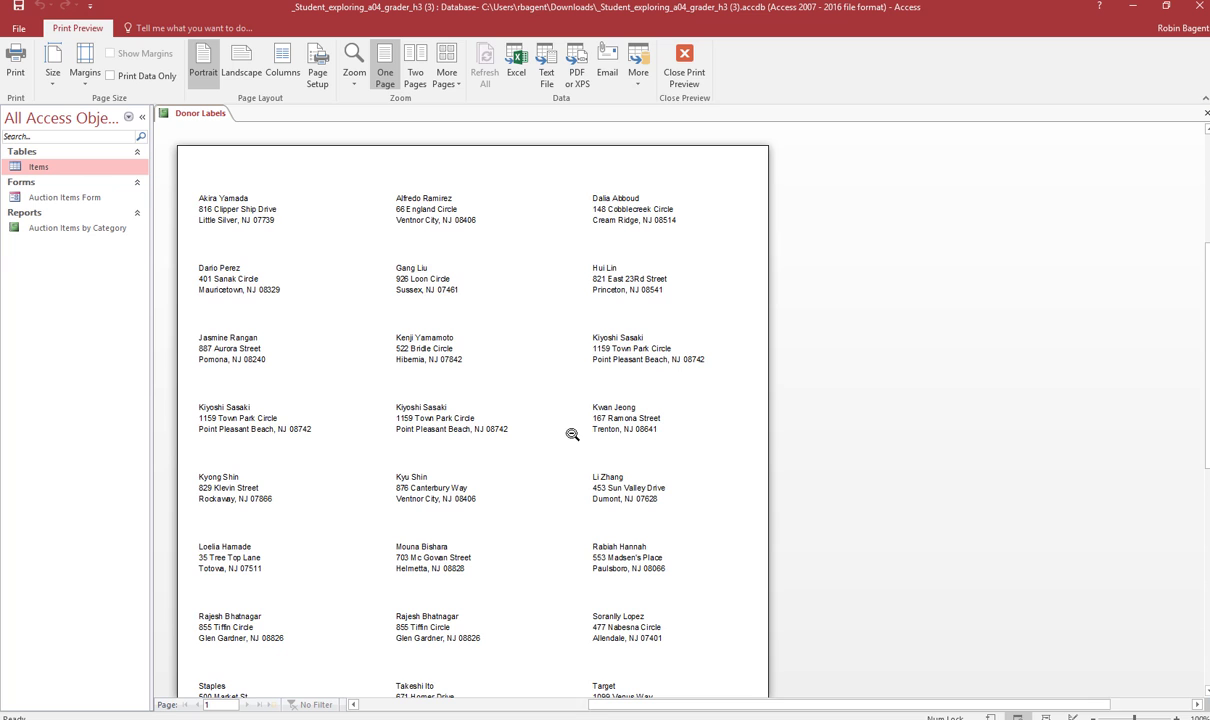
{"action": "scroll", "coordinate": [554, 432], "scroll_direction": "down", "scroll_amount": 3}
{"action": "scroll", "coordinate": [554, 432], "scroll_direction": "down", "scroll_amount": 2}
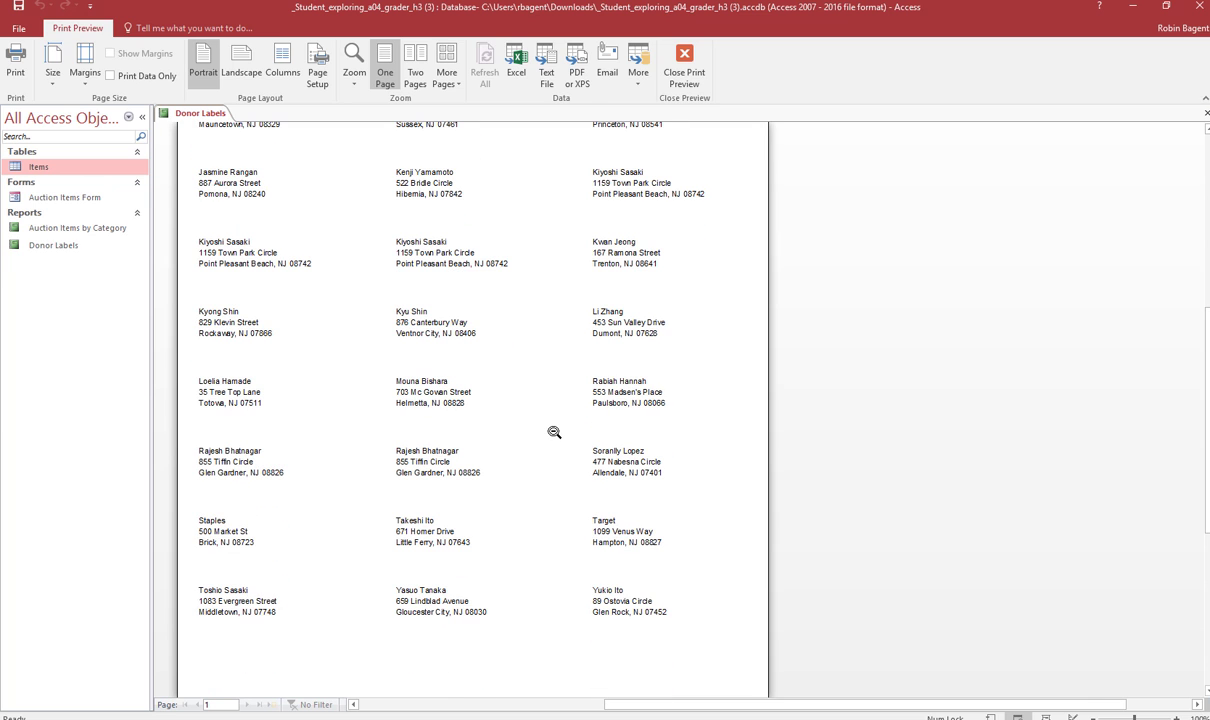
{"action": "scroll", "coordinate": [554, 432], "scroll_direction": "up", "scroll_amount": 5}
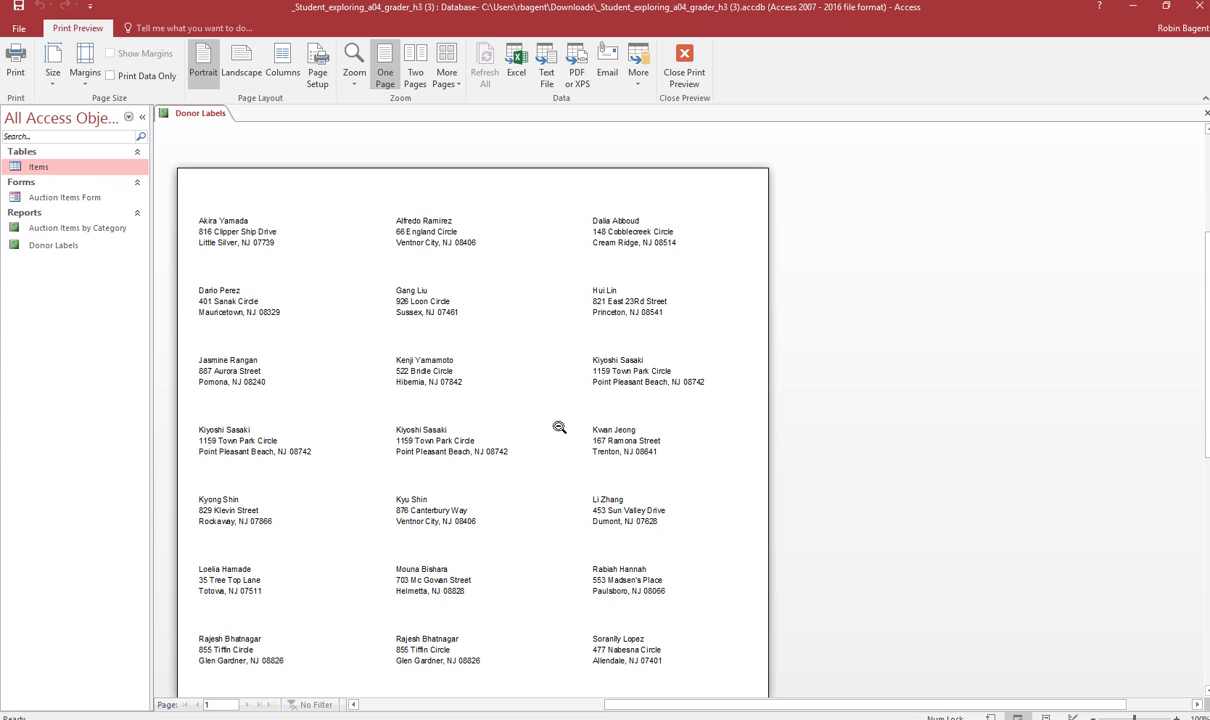
Leave print preview, then save and close the Donor Labels report.
{"action": "left_click", "coordinate": [686, 68]}
{"action": "right_click", "coordinate": [193, 113]}
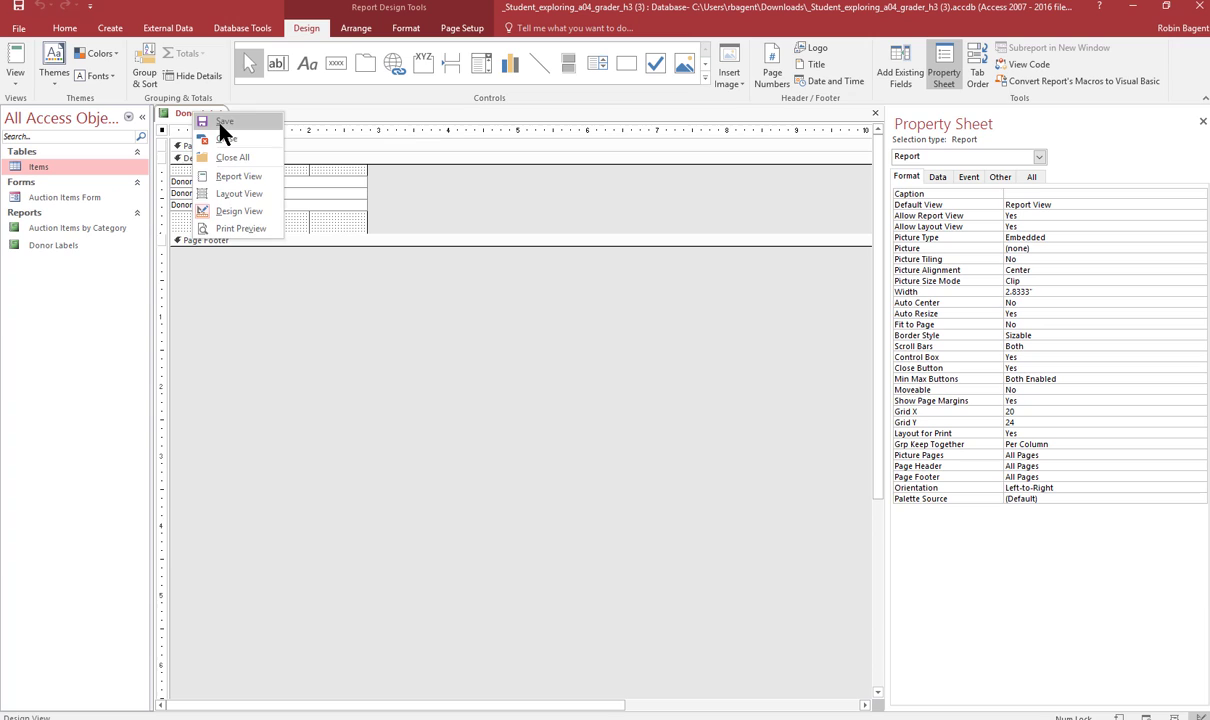
{"action": "left_click", "coordinate": [224, 121]}
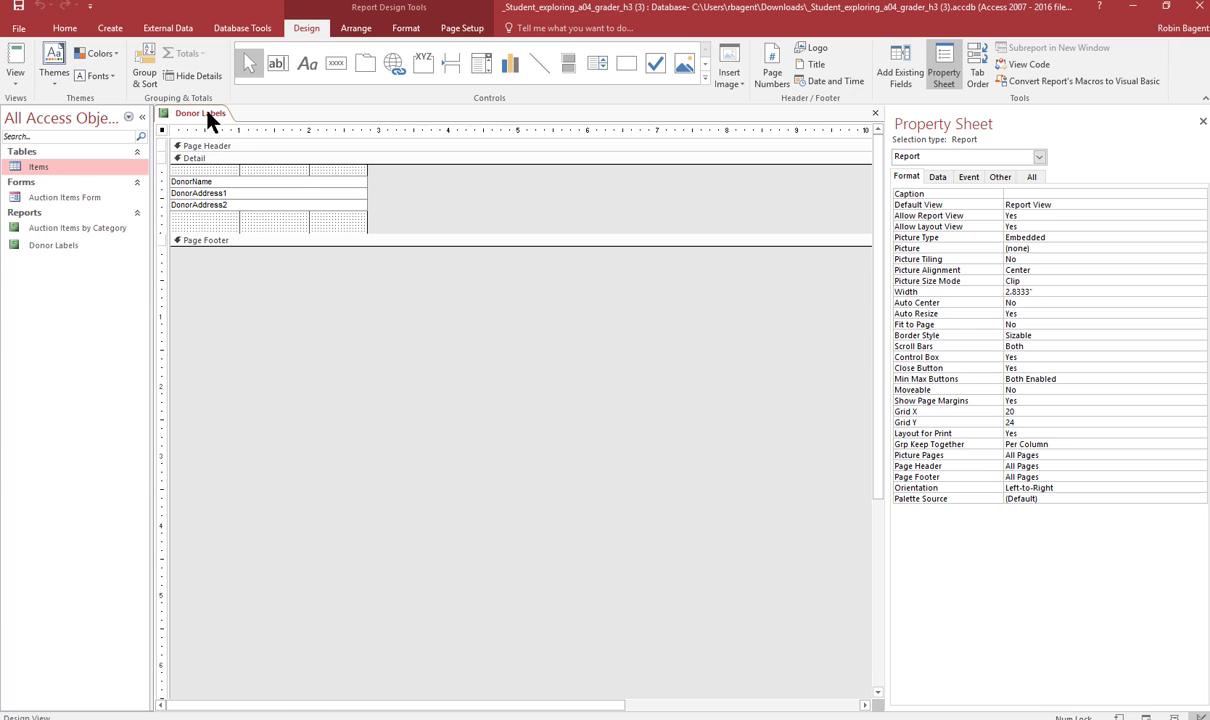
{"action": "right_click", "coordinate": [207, 117]}
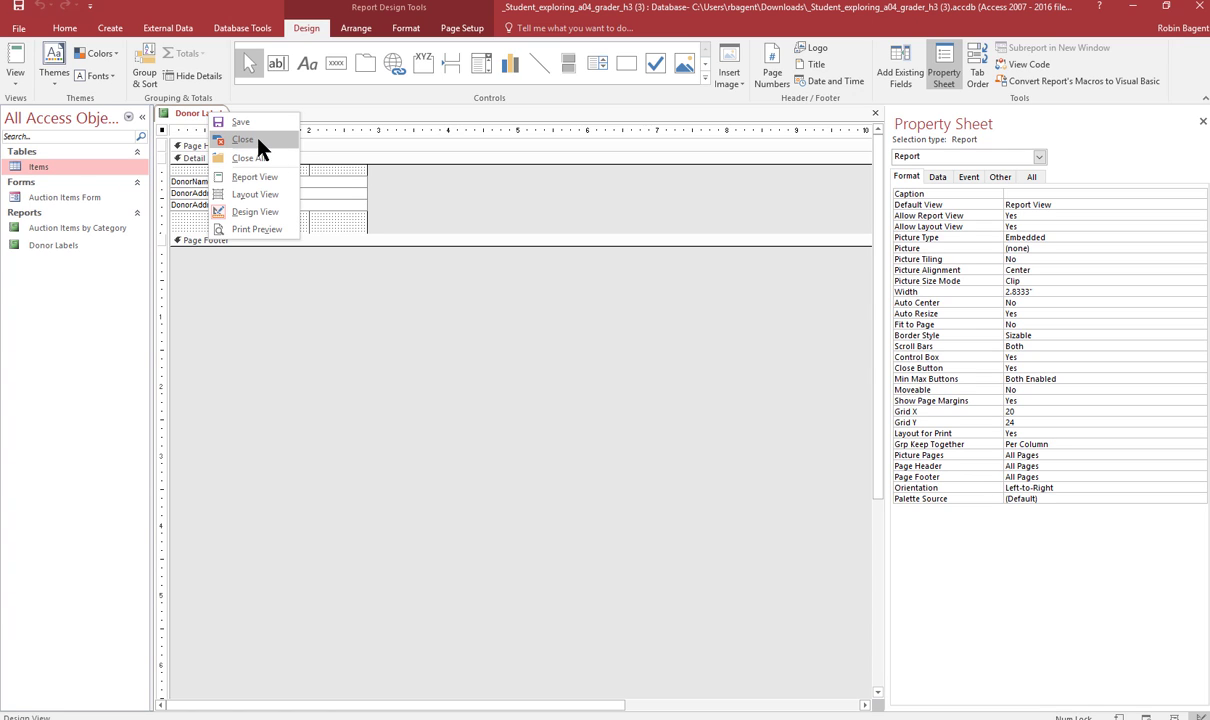
{"action": "left_click", "coordinate": [258, 140]}
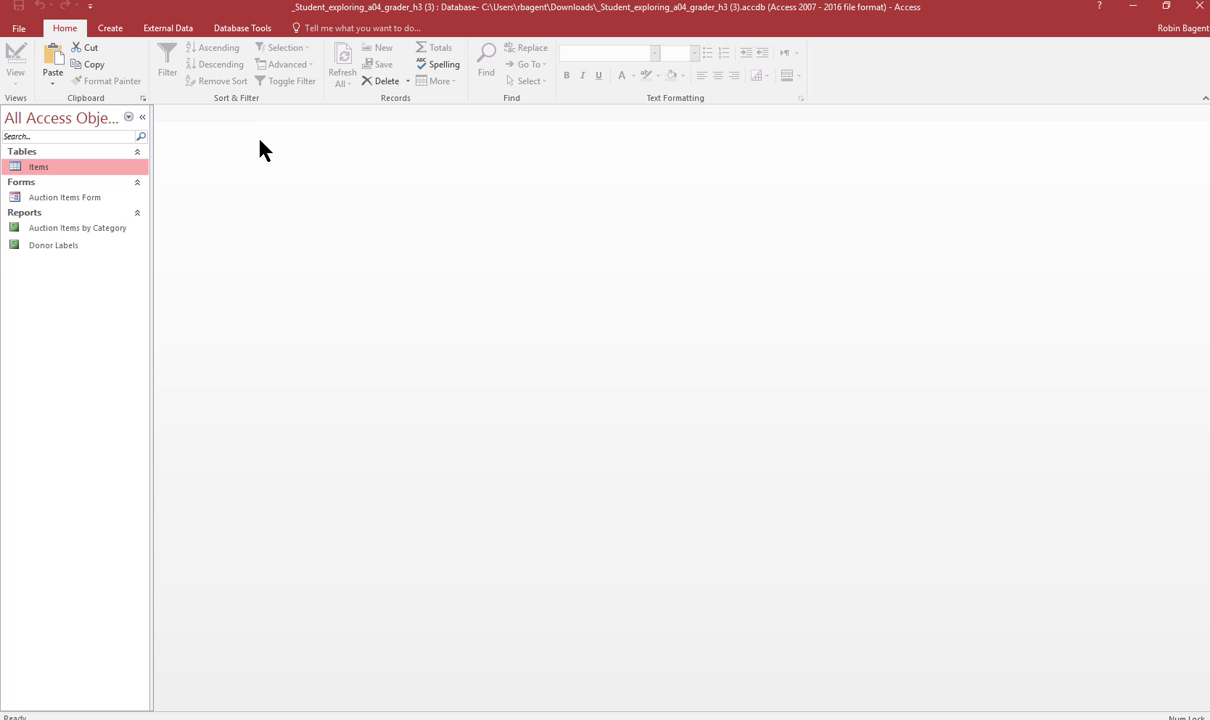